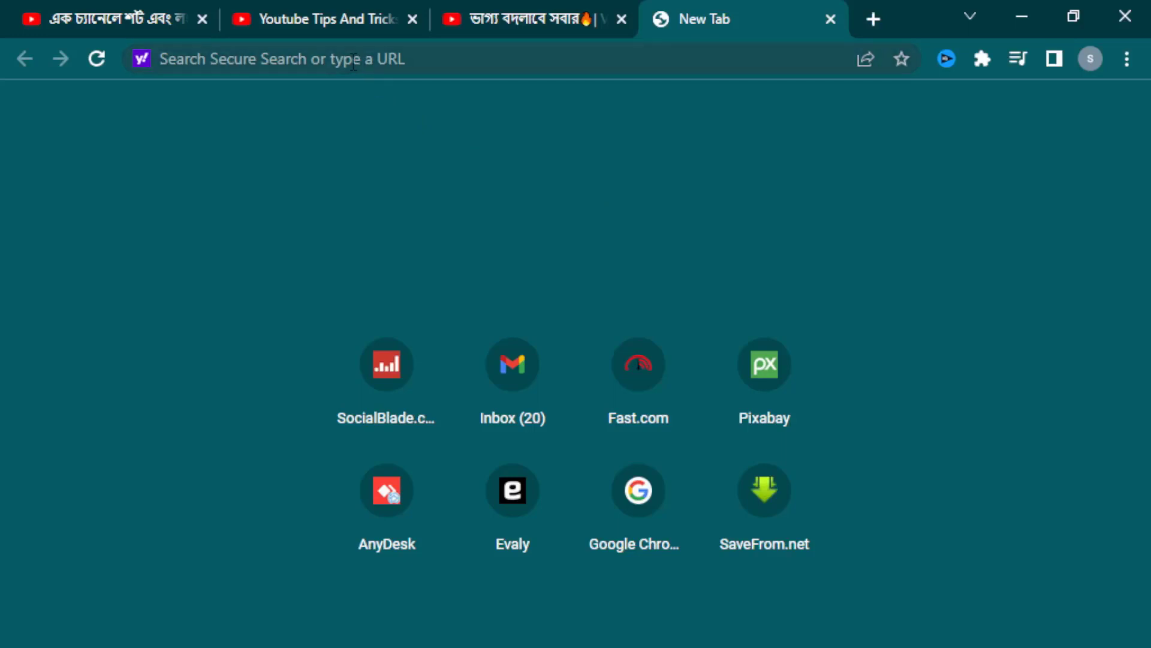
# Step: Go to the Google homepage, google.com
pyautogui.click(354, 63)
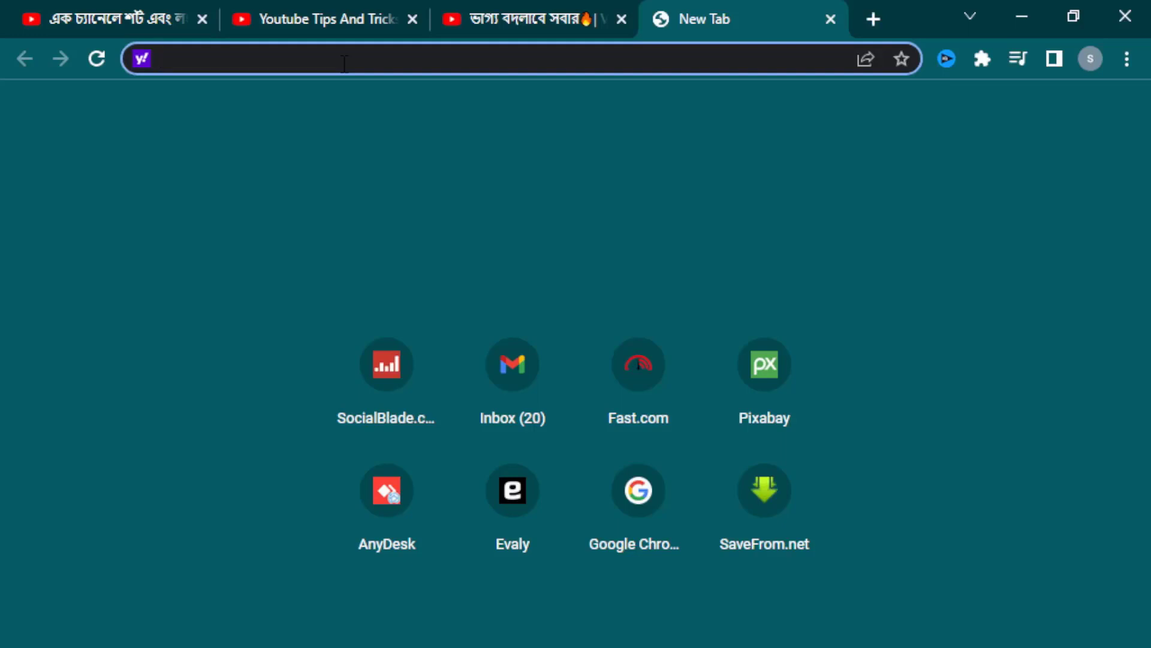
pyautogui.write('google')
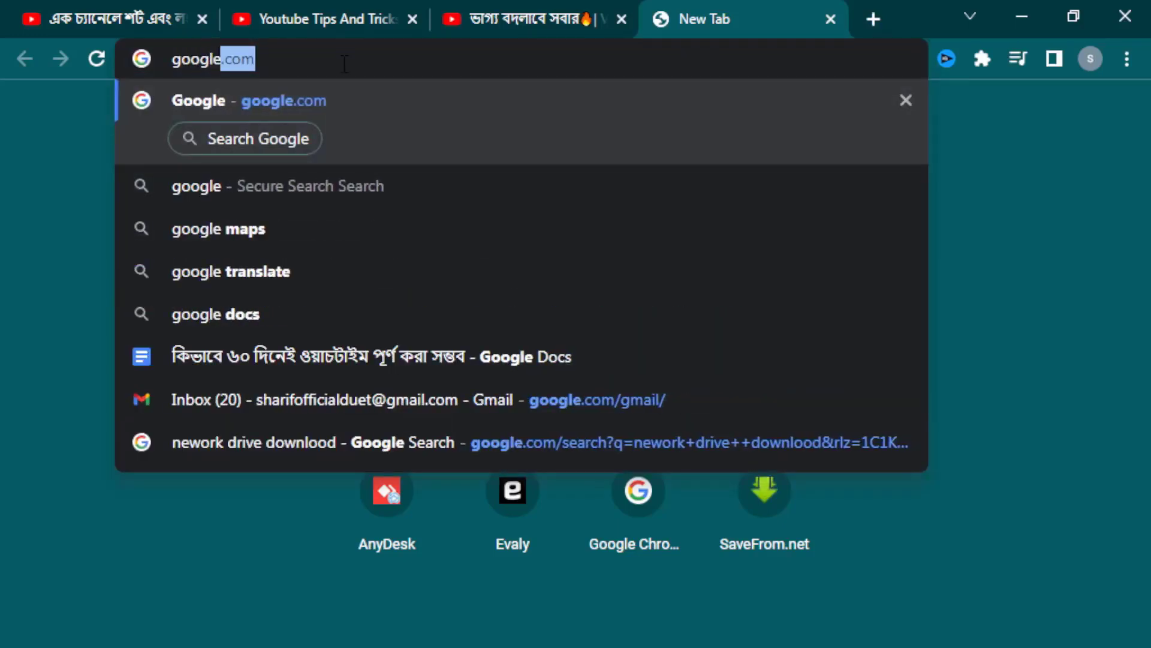
pyautogui.press('Return')
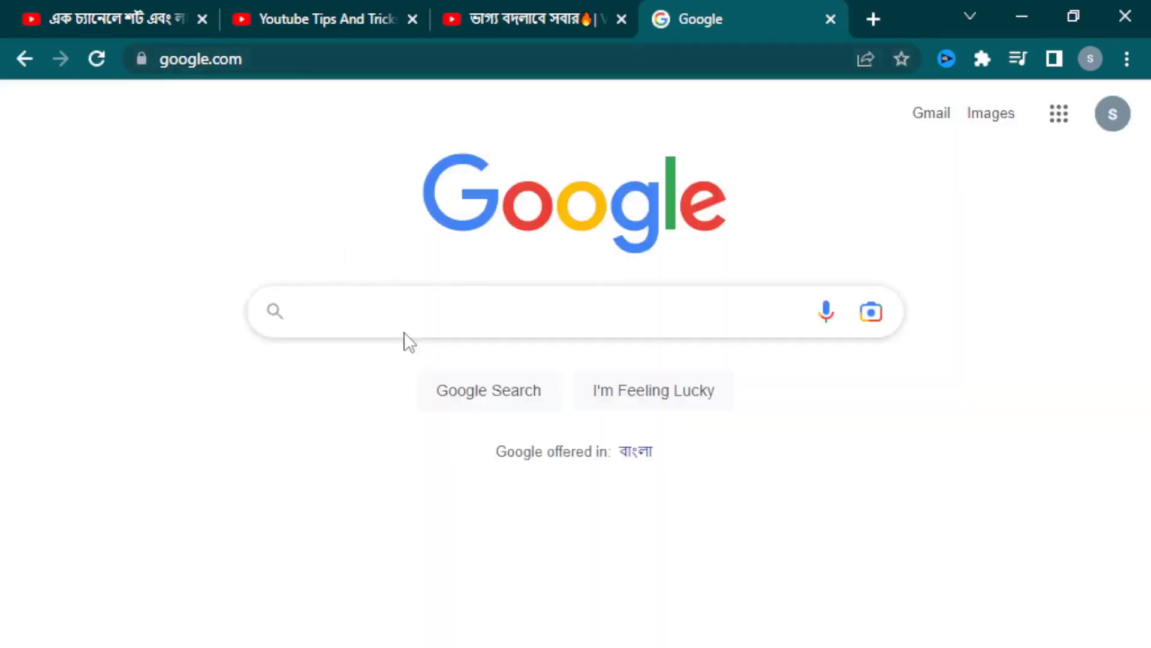
# Step: Search Google for "vidiq extention for chrome" and open vidIQ's own extension page in a new tab
pyautogui.click(406, 321)
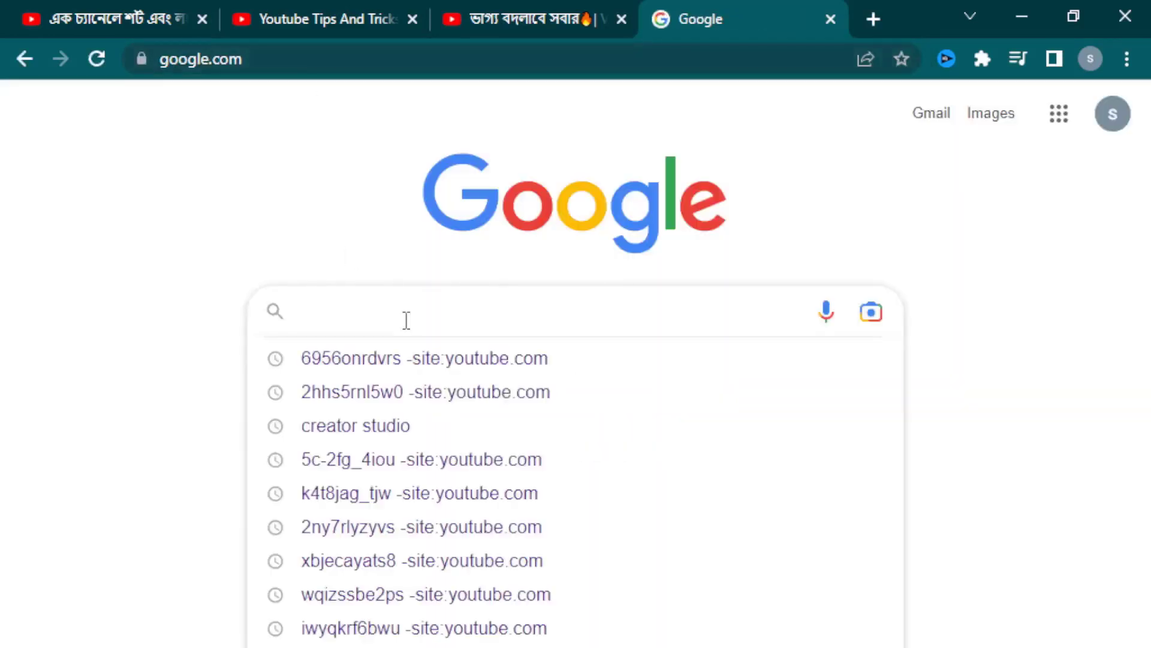
pyautogui.write('vi')
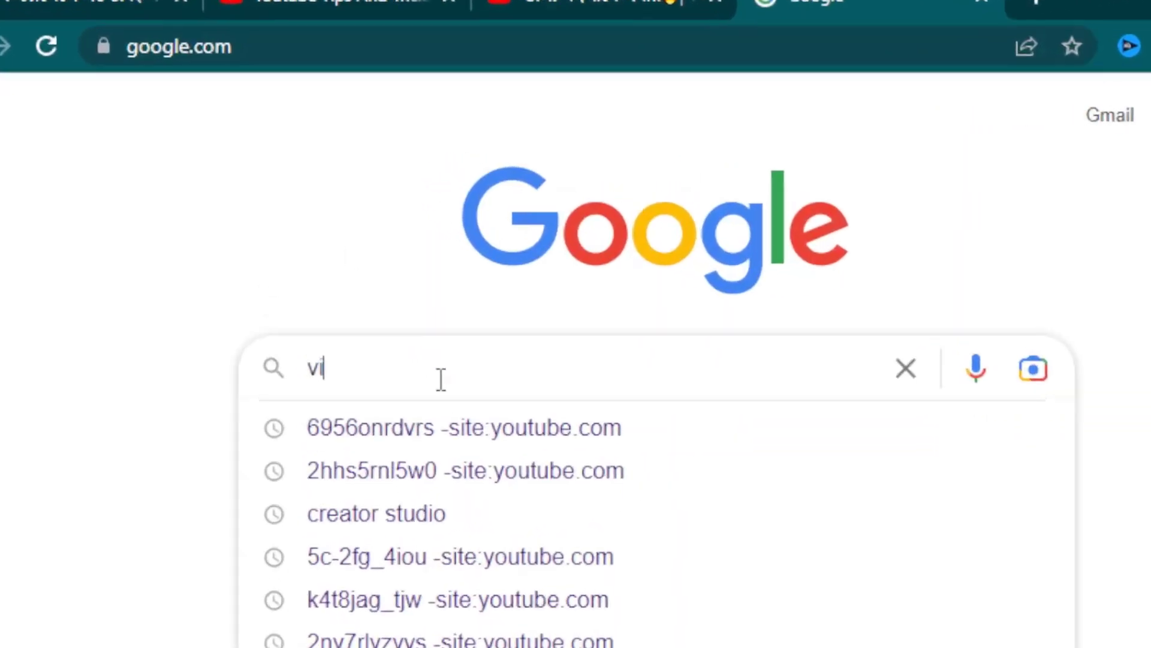
pyautogui.write('di')
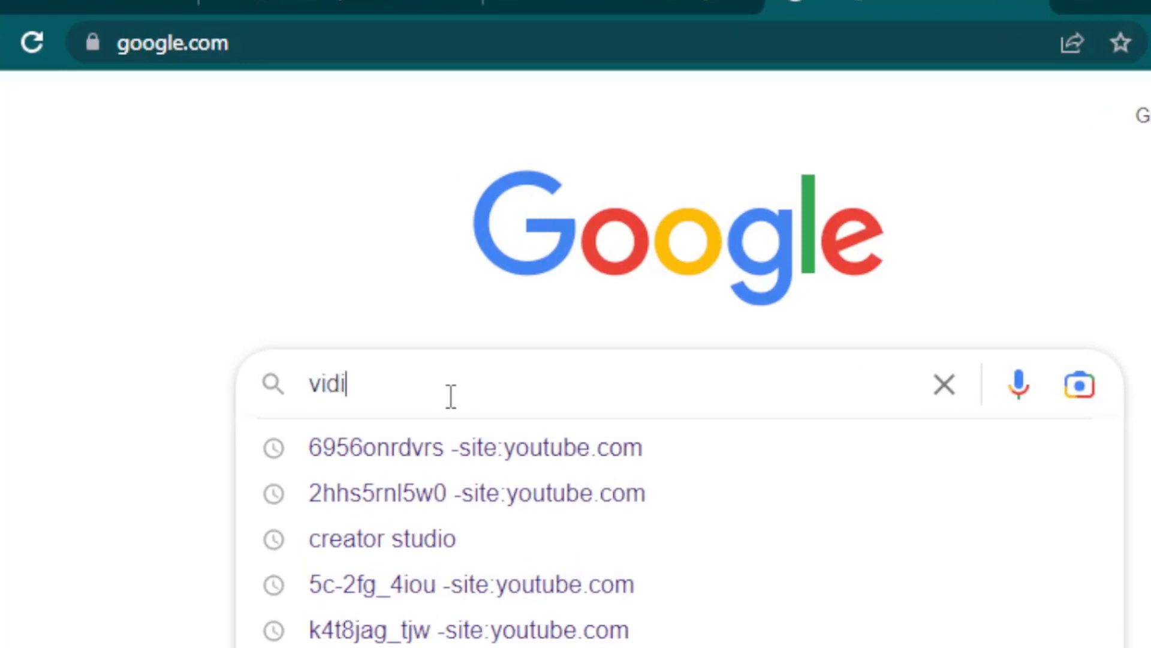
pyautogui.write('q exte')
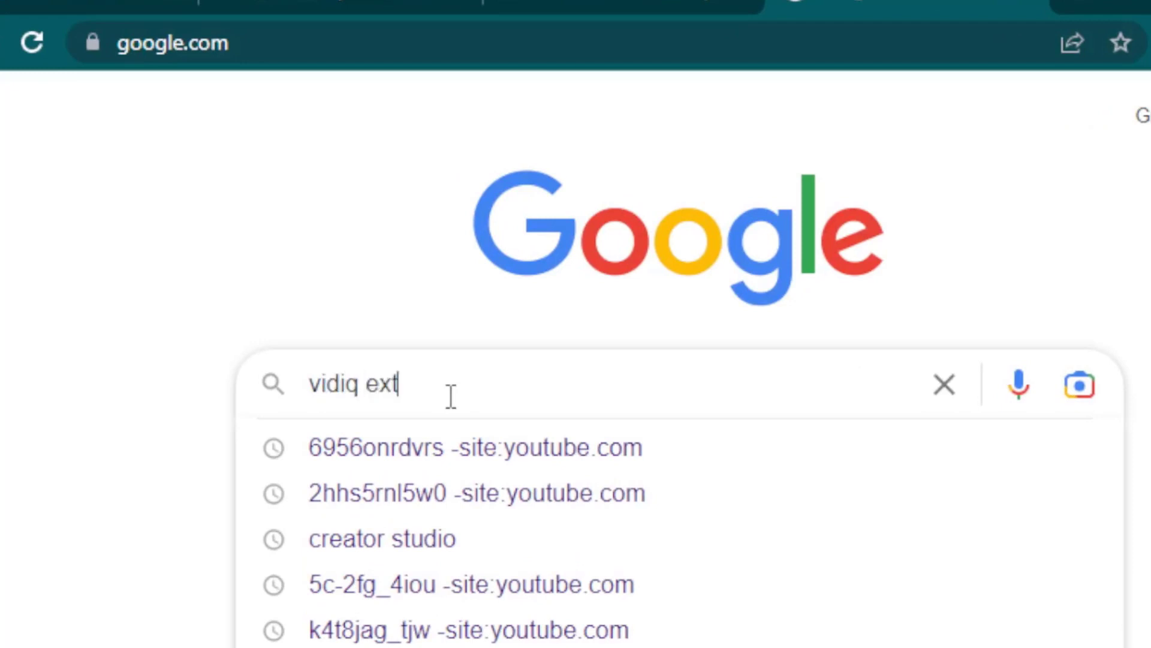
pyautogui.write('ntion for ')
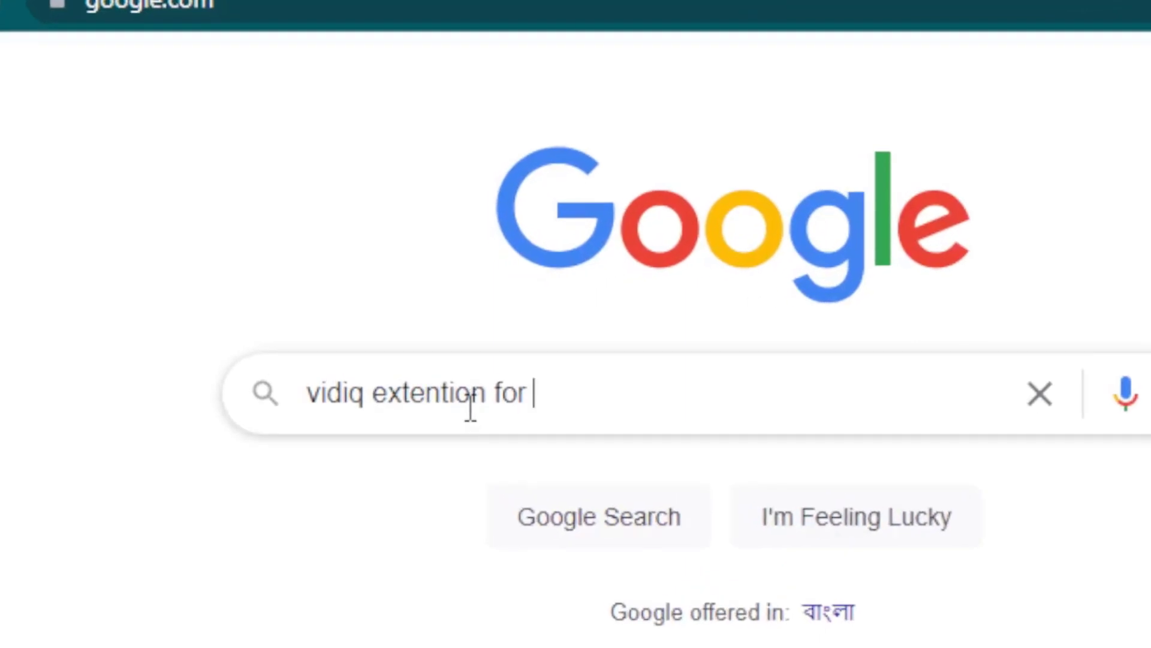
pyautogui.write('chro')
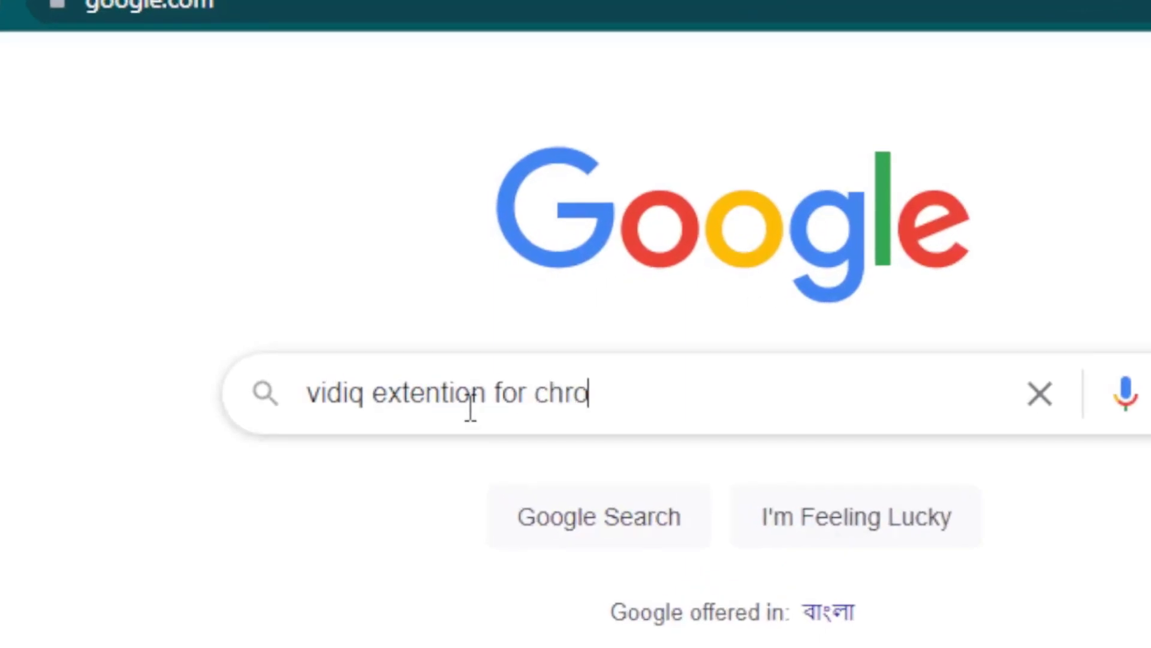
pyautogui.write('me')
pyautogui.press('Return')
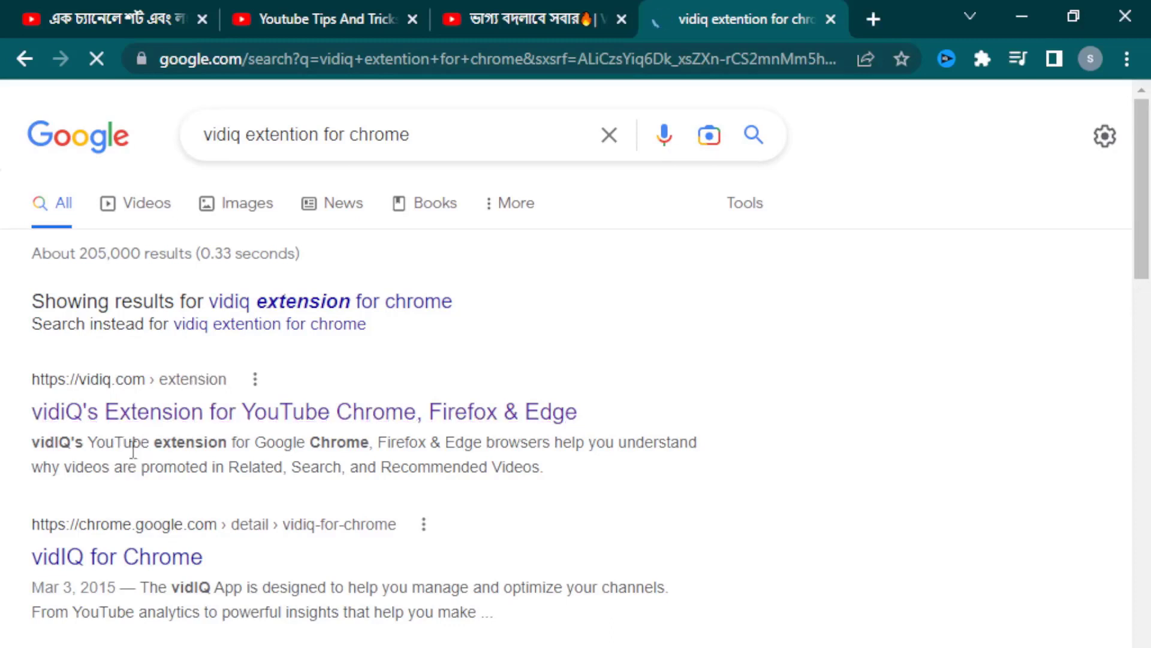
pyautogui.middleClick(107, 419)
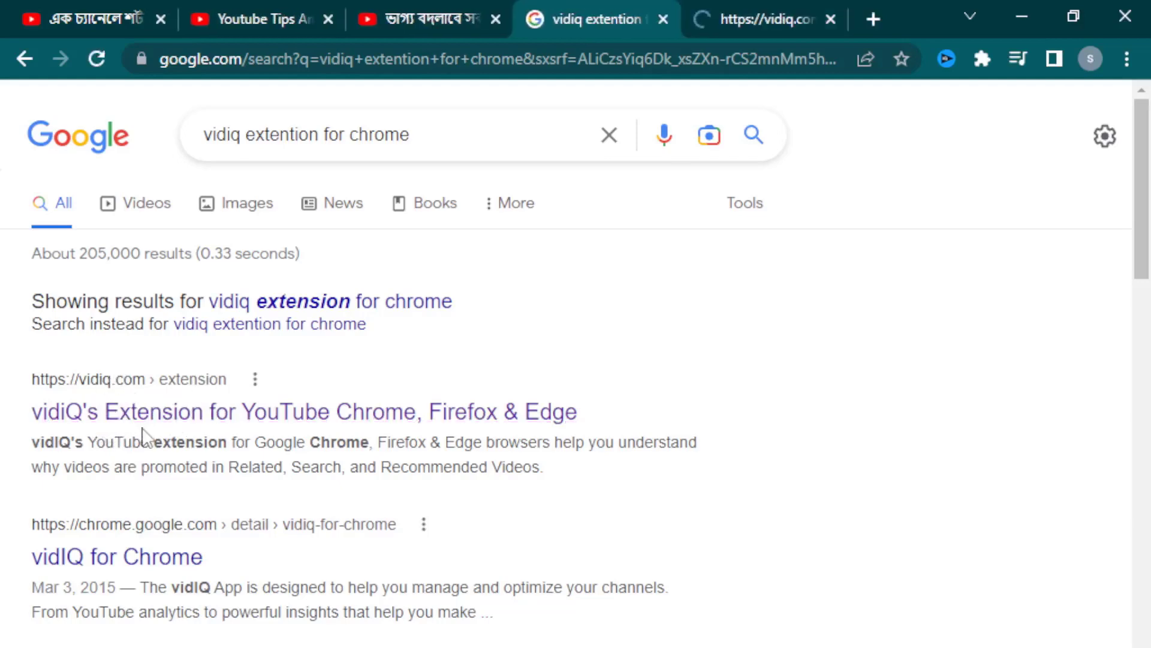
pyautogui.click(755, 13)
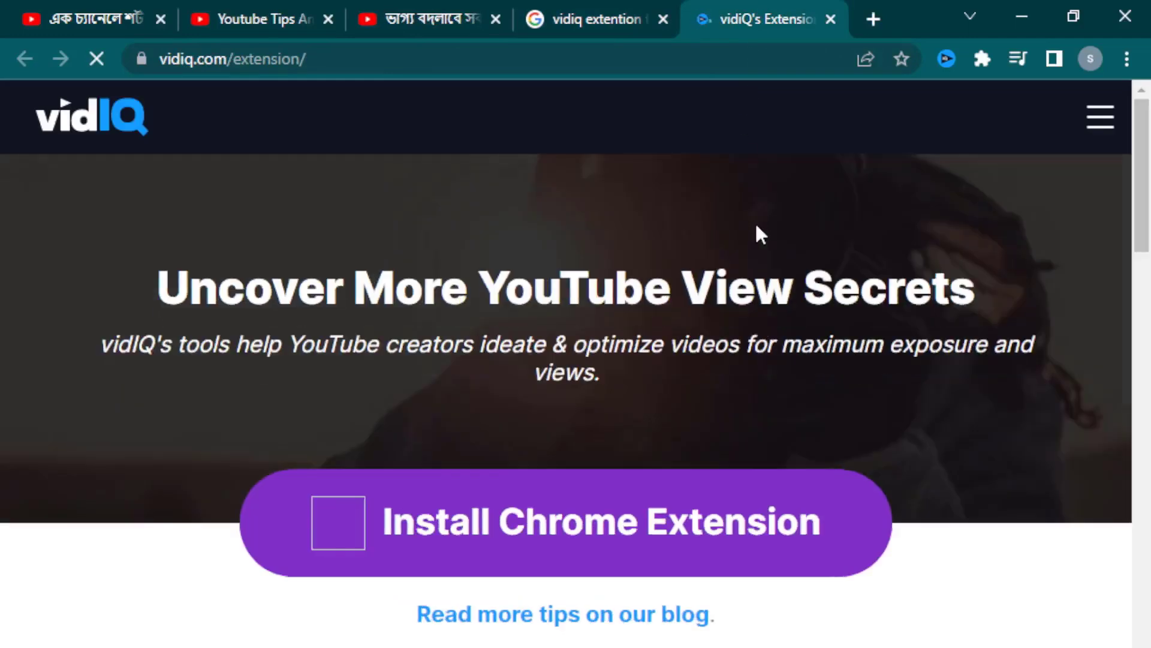
# Step: Look through the vidIQ page's Chrome install option and feature sections, and view the installed extension's shortcuts
pyautogui.scroll(-6, 699, 252)
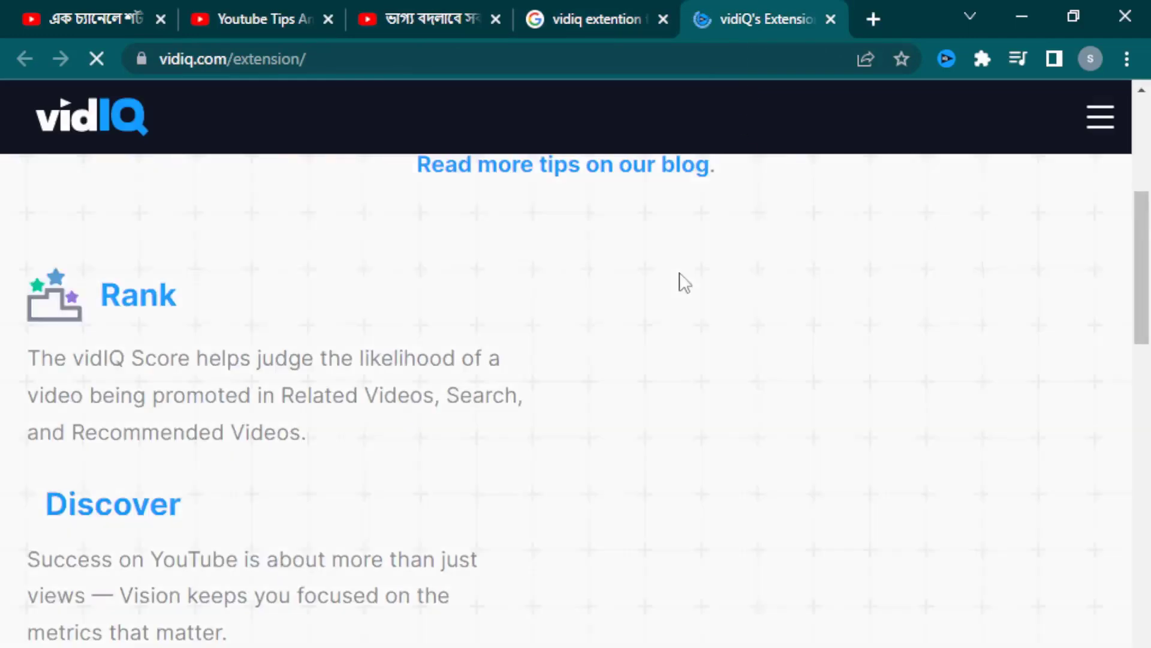
pyautogui.scroll(5, 684, 280)
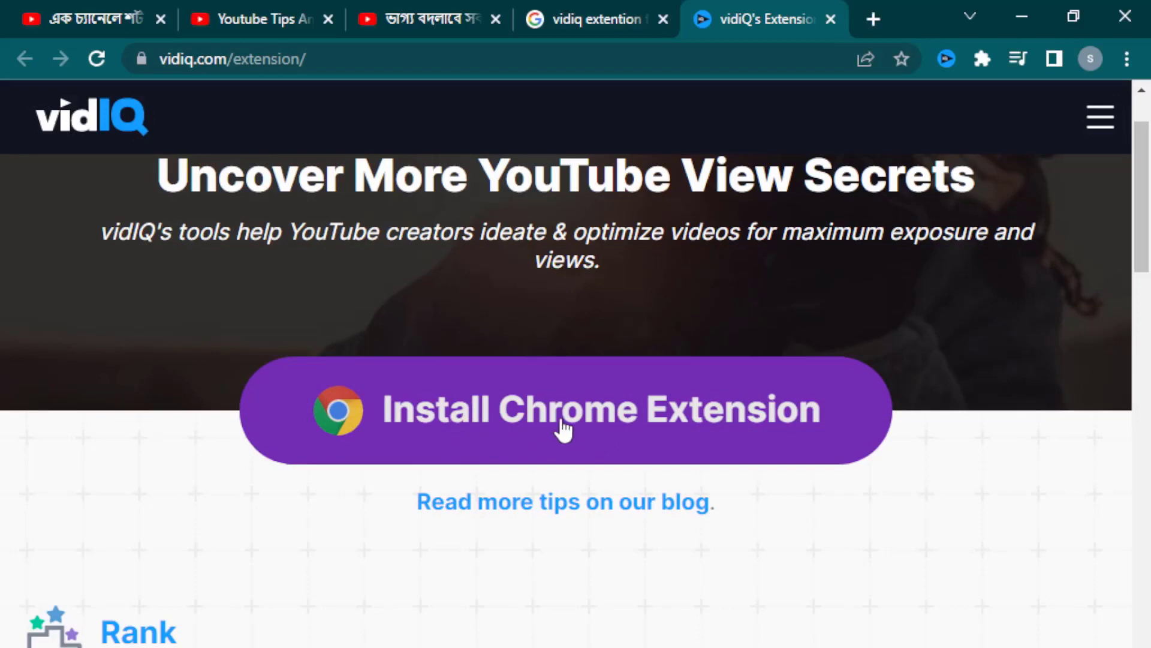
pyautogui.scroll(-6, 549, 441)
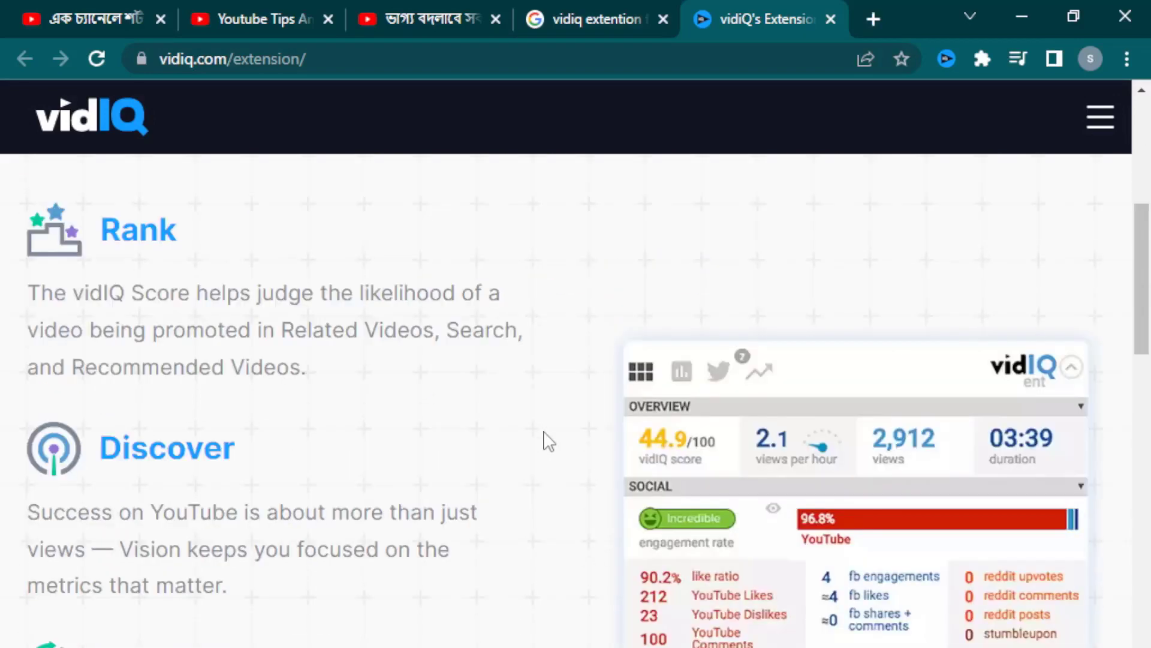
pyautogui.scroll(6, 546, 442)
pyautogui.scroll(-7, 546, 441)
pyautogui.scroll(-1, 546, 442)
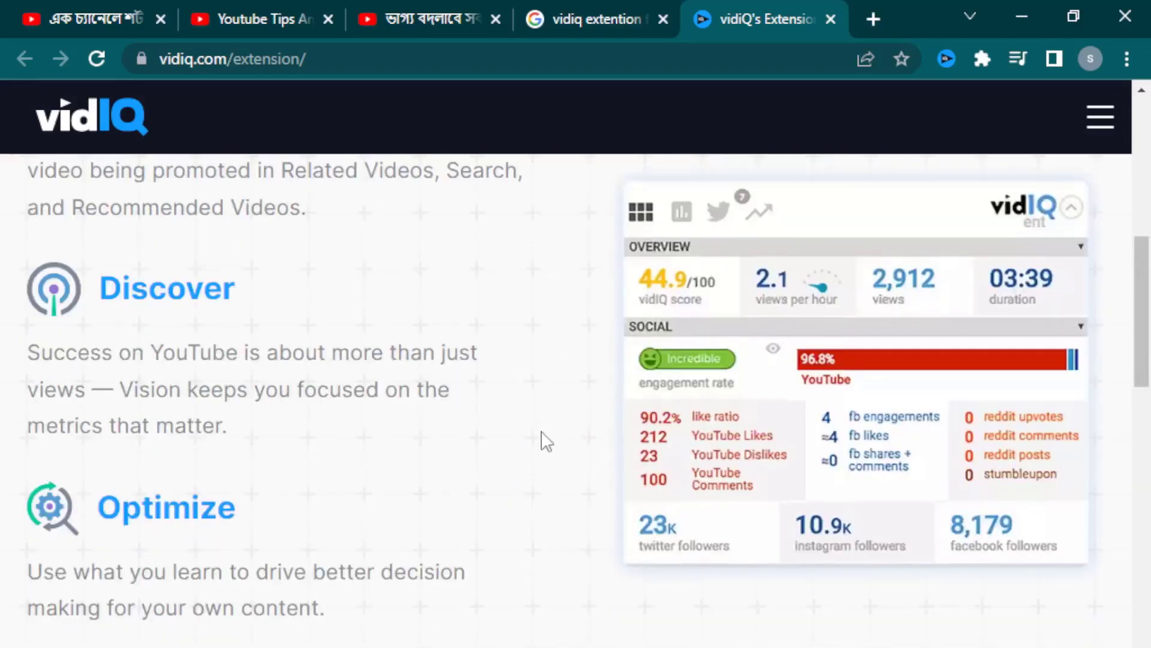
pyautogui.scroll(-12, 545, 442)
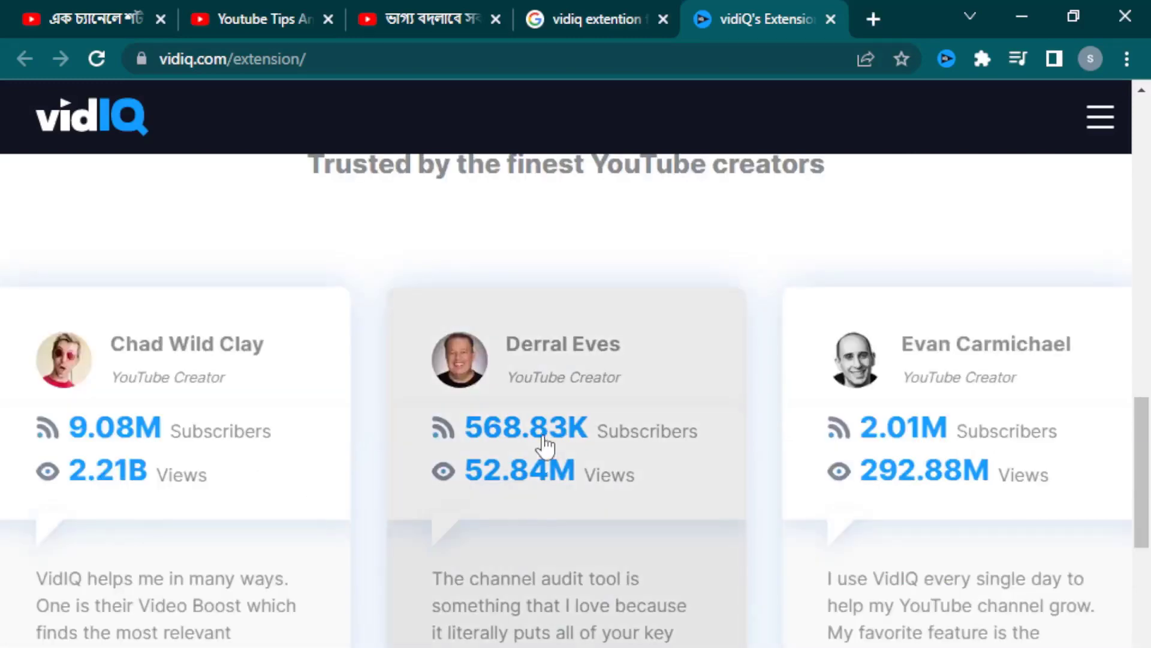
pyautogui.scroll(18, 543, 446)
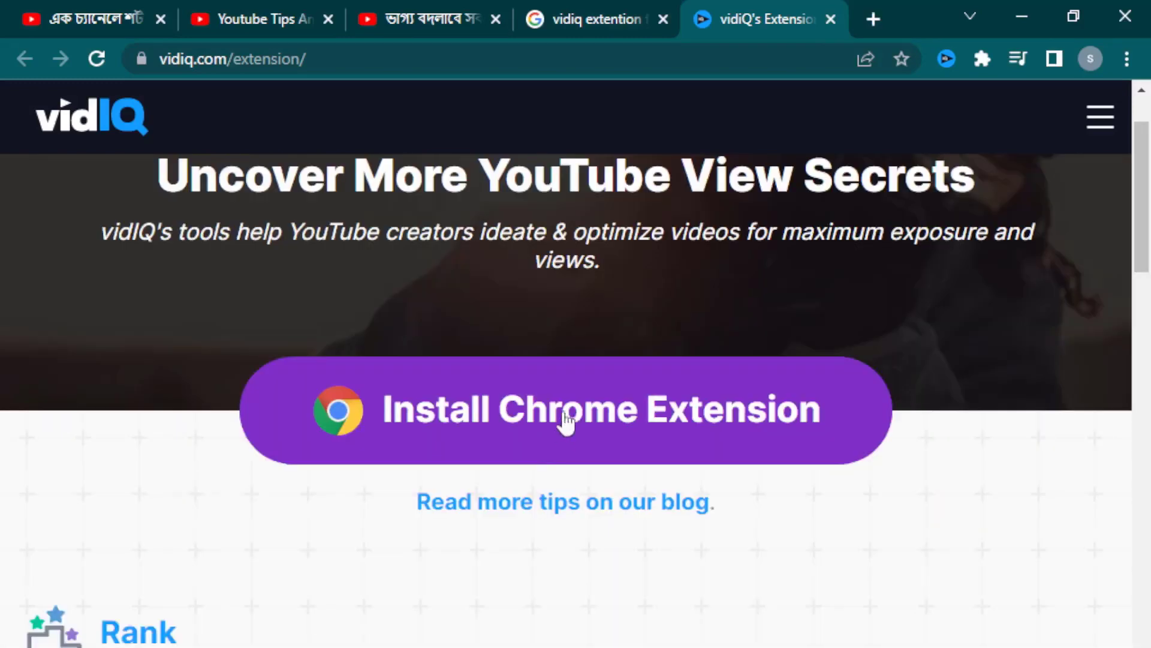
pyautogui.click(952, 65)
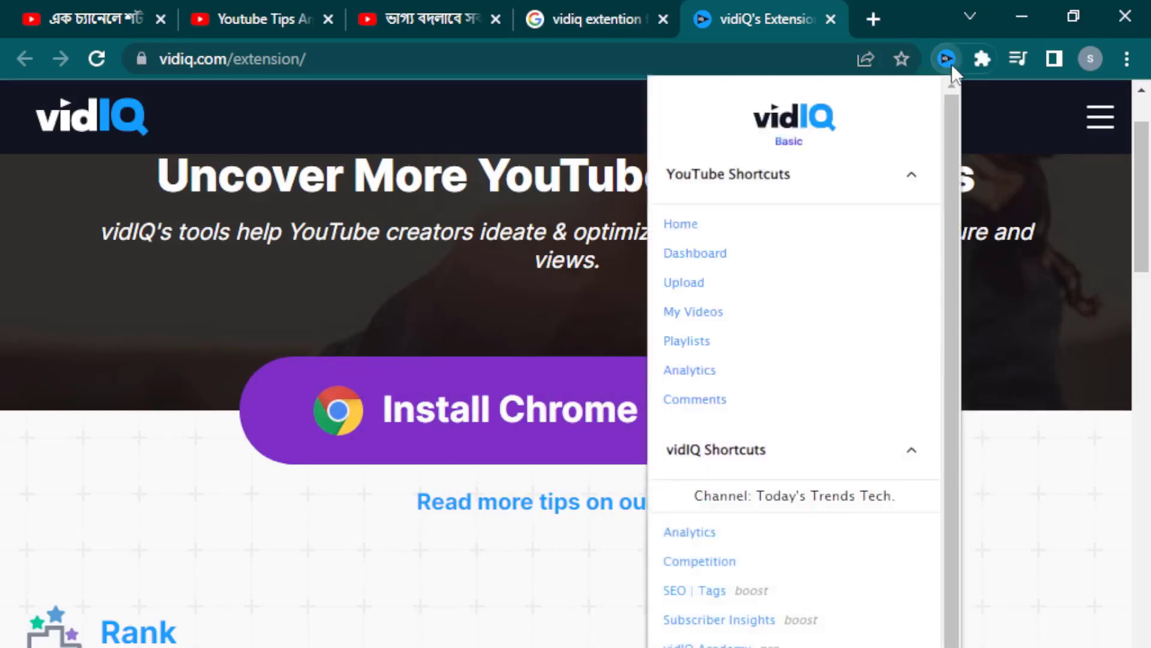
pyautogui.click(152, 486)
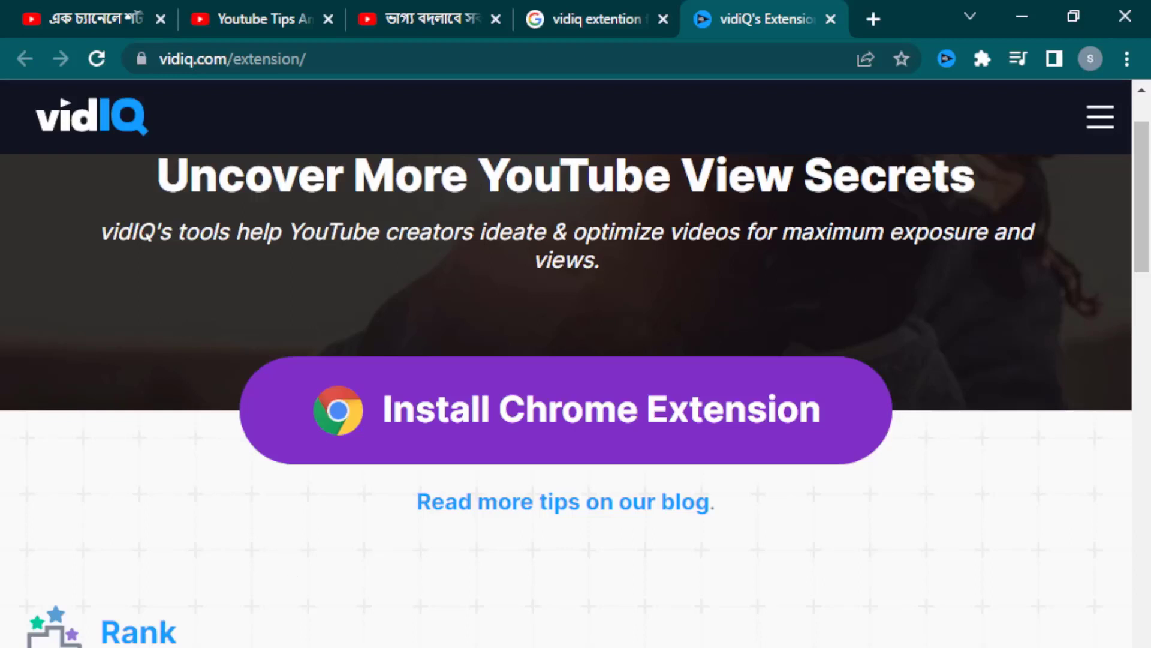
# Step: Switch to Notepad and copy the title text "How to get more views on youtube?"
pyautogui.hotkey('alt', 'Tab')
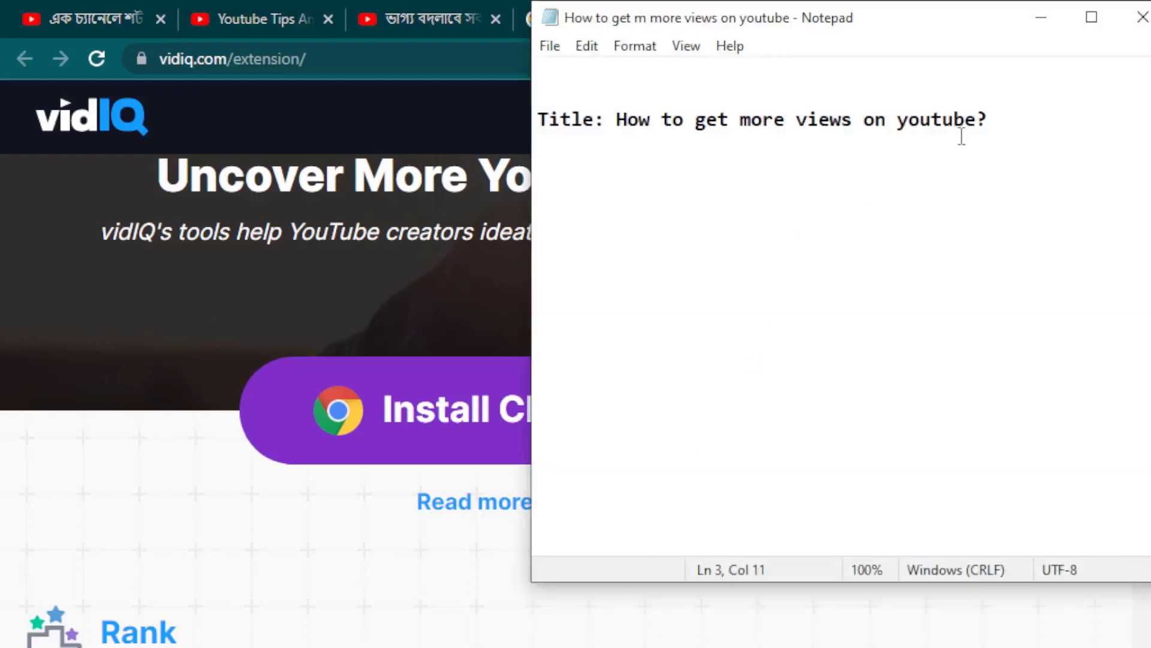
pyautogui.moveTo(996, 127); pyautogui.dragTo(615, 126)
pyautogui.hotkey('ctrl', 'c')
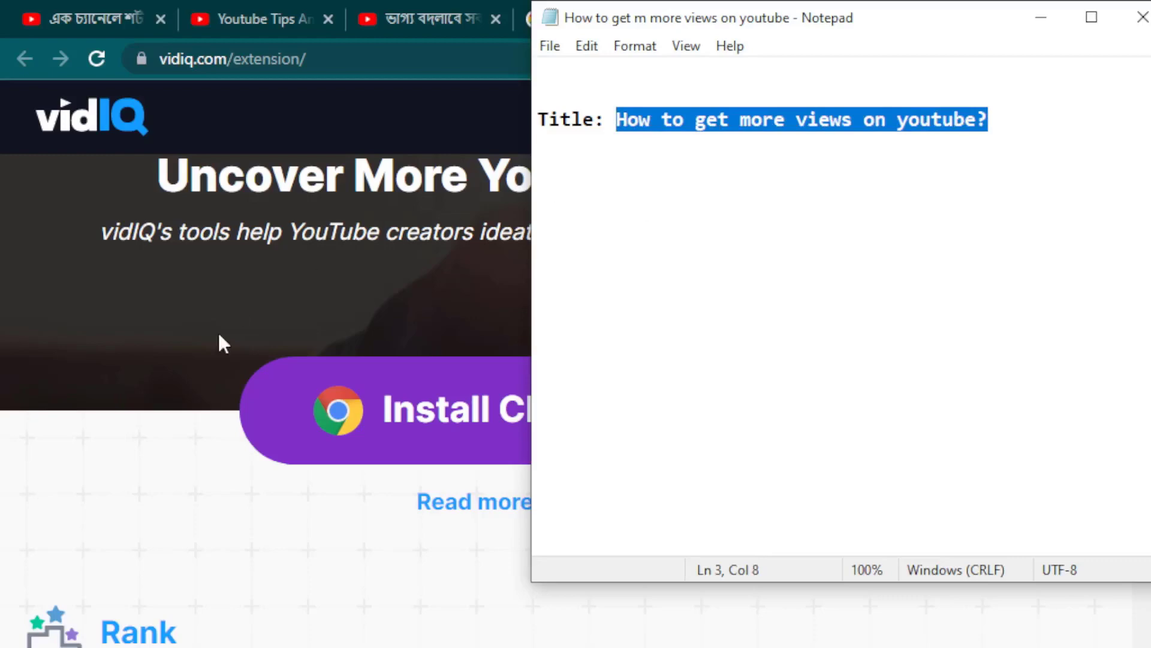
# Step: Return to the browser and search YouTube for the copied title "How to get more views on youtube?"
pyautogui.click(207, 515)
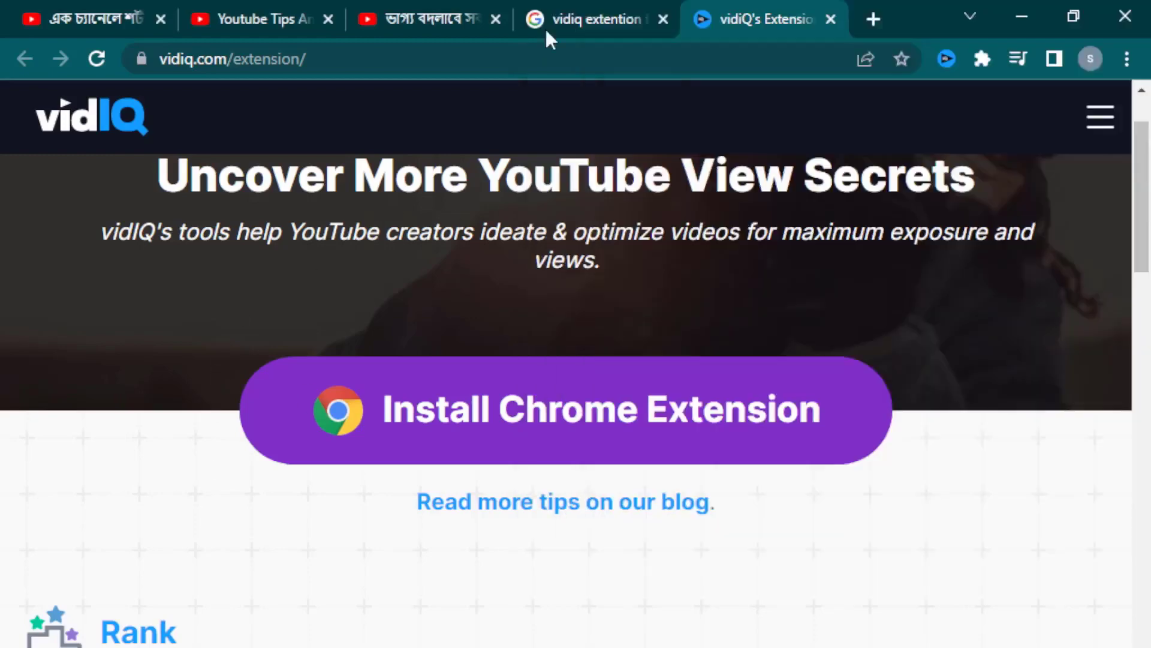
pyautogui.click(421, 21)
pyautogui.click(102, 117)
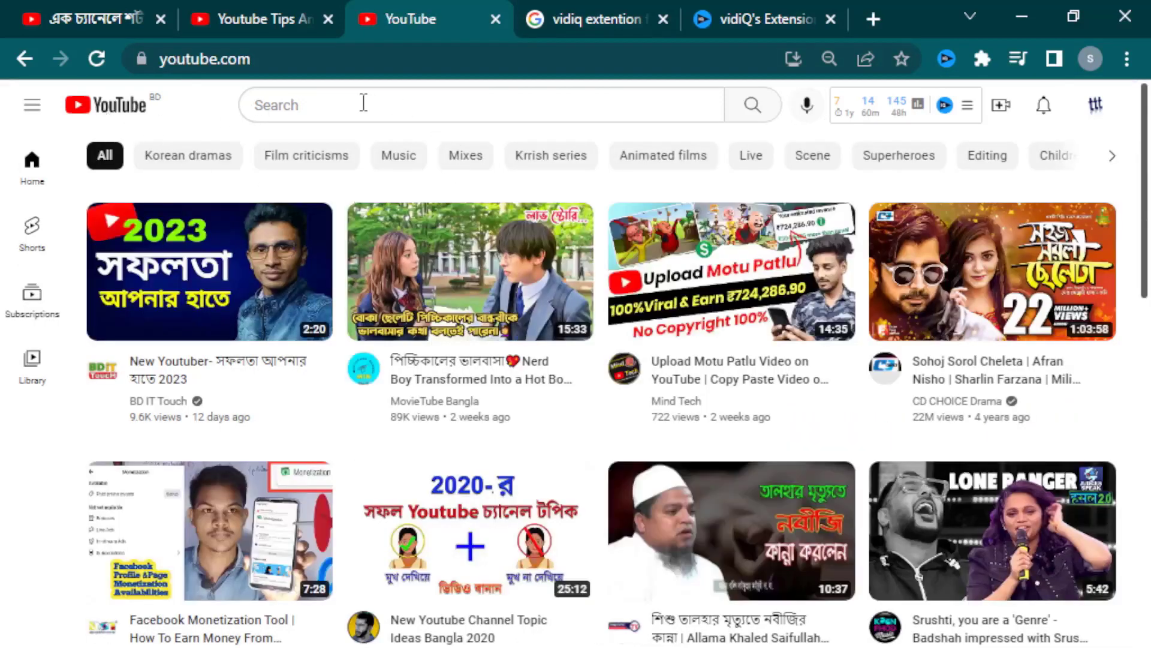
pyautogui.click(335, 107)
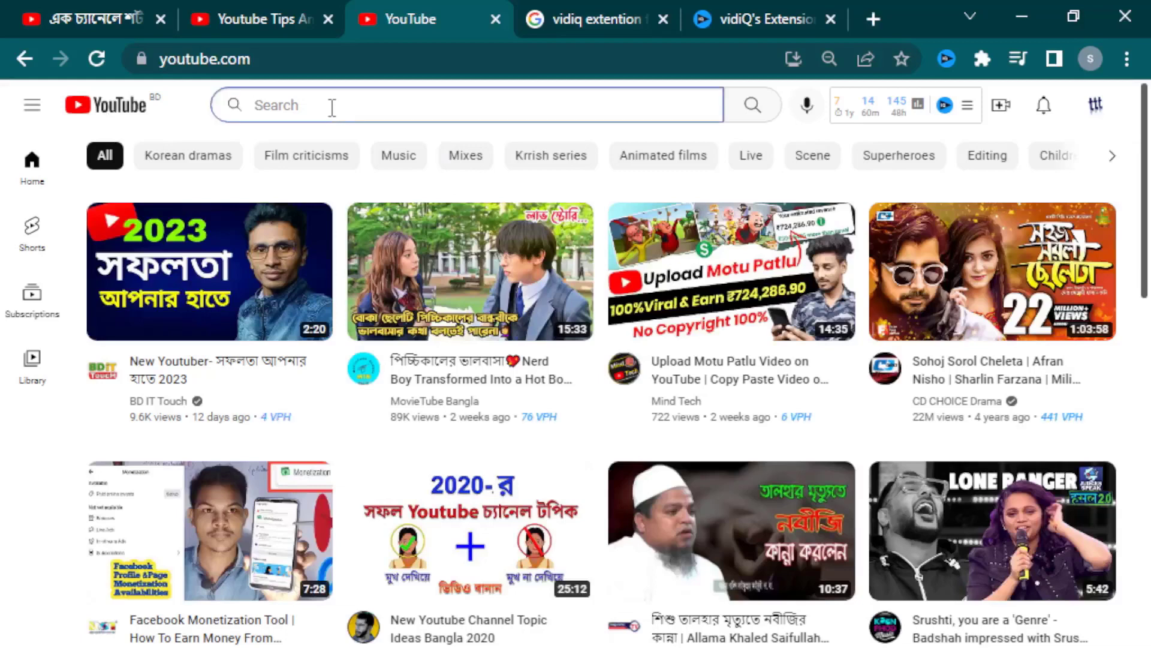
pyautogui.hotkey('ctrl', 'v')
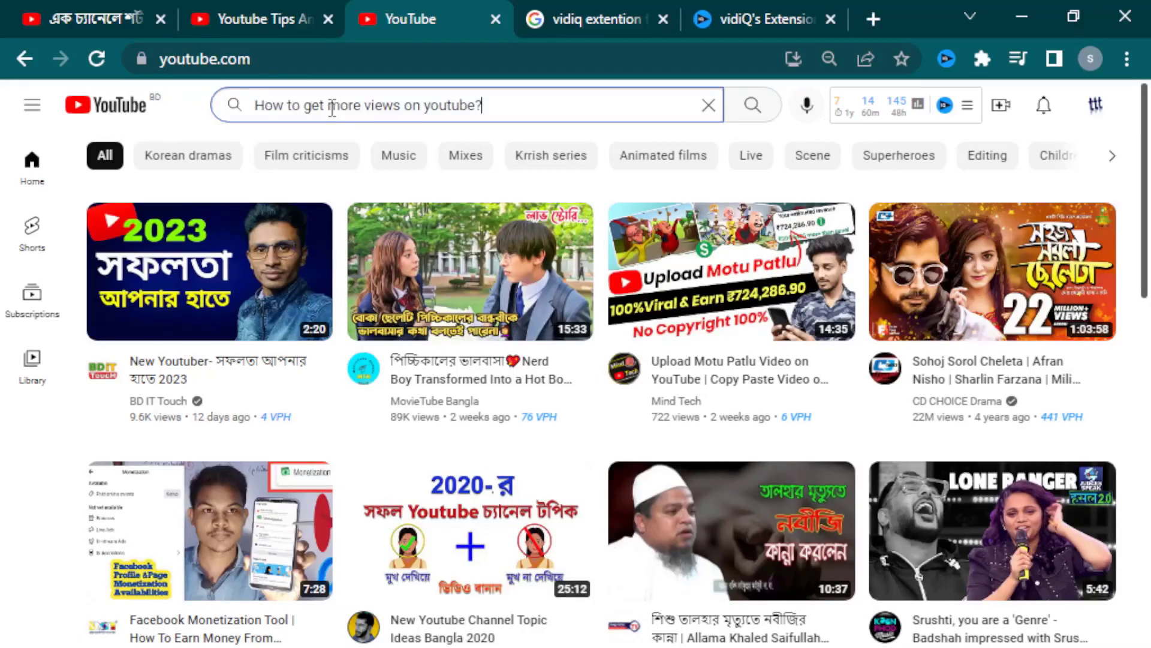
pyautogui.press('Return')
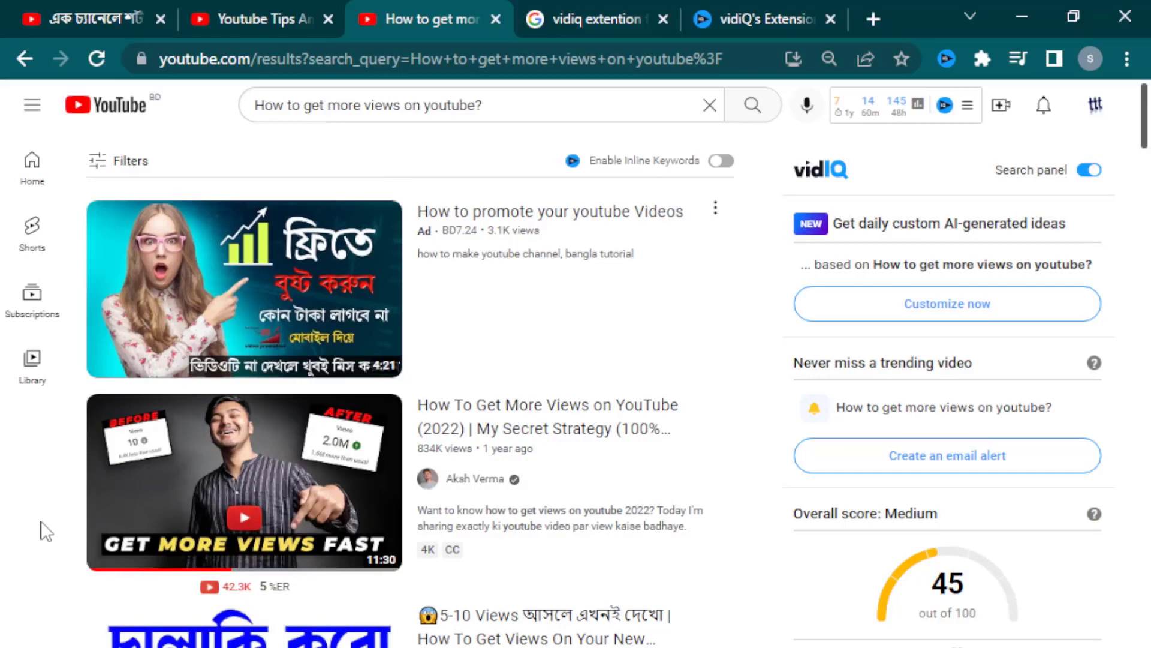
# Step: Examine the search results and vidIQ's overall score, volume, competition and search term statistics for the title
pyautogui.scroll(-10, 42, 528)
pyautogui.scroll(4, 81, 462)
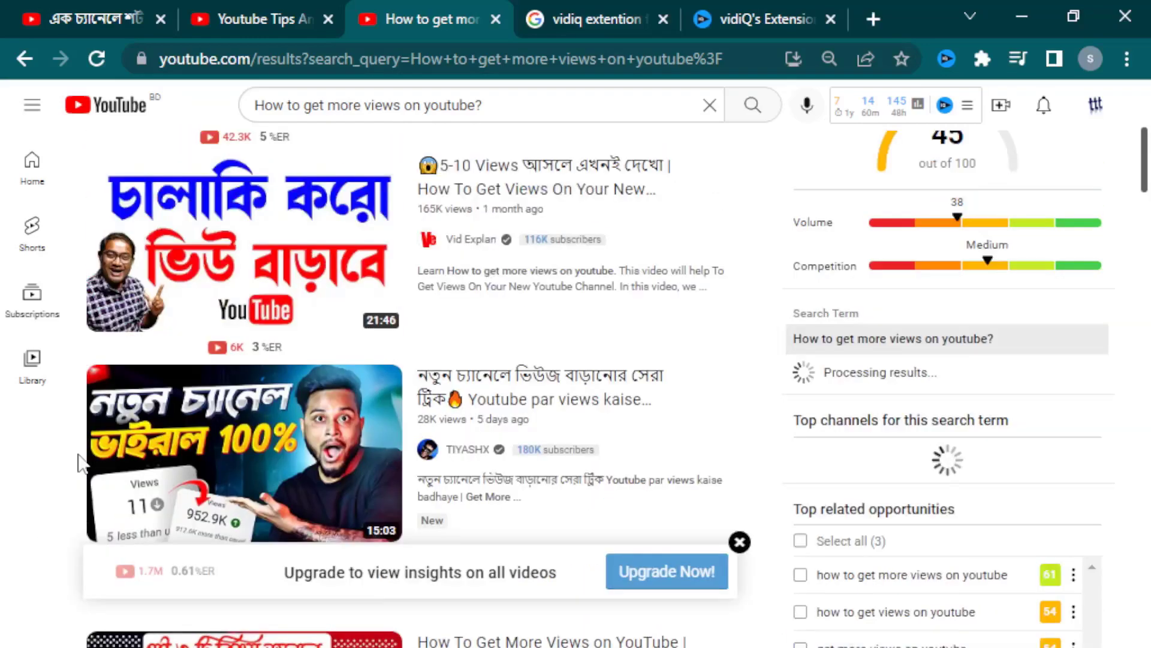
pyautogui.scroll(5, 83, 468)
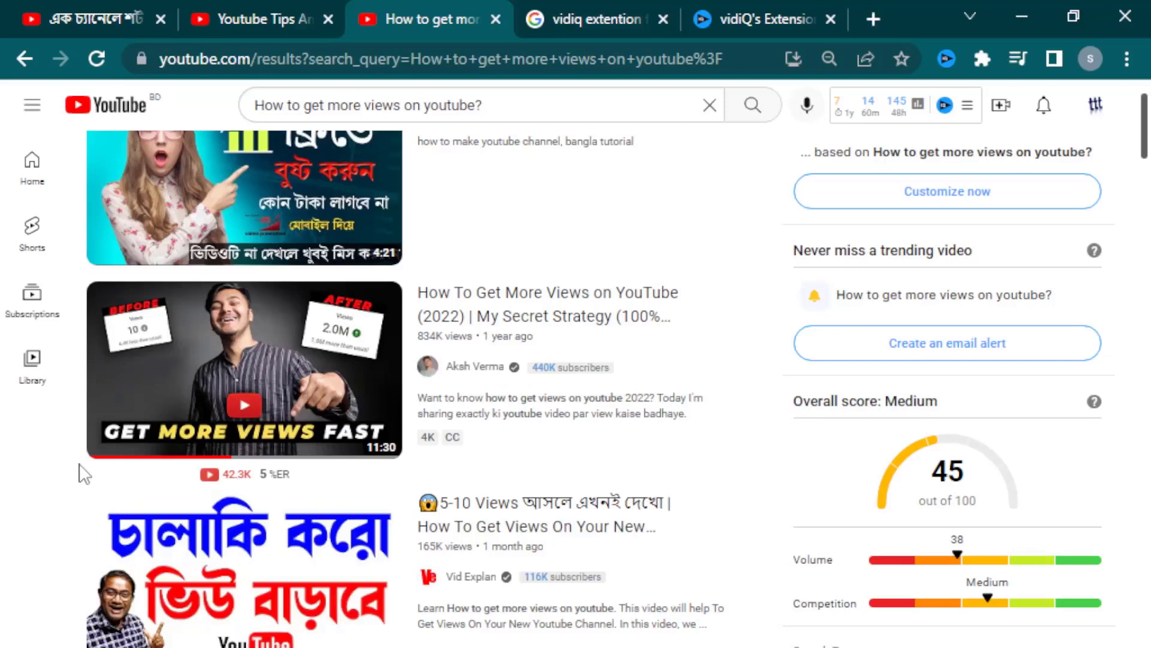
pyautogui.scroll(-2, 87, 480)
pyautogui.scroll(-4, 89, 483)
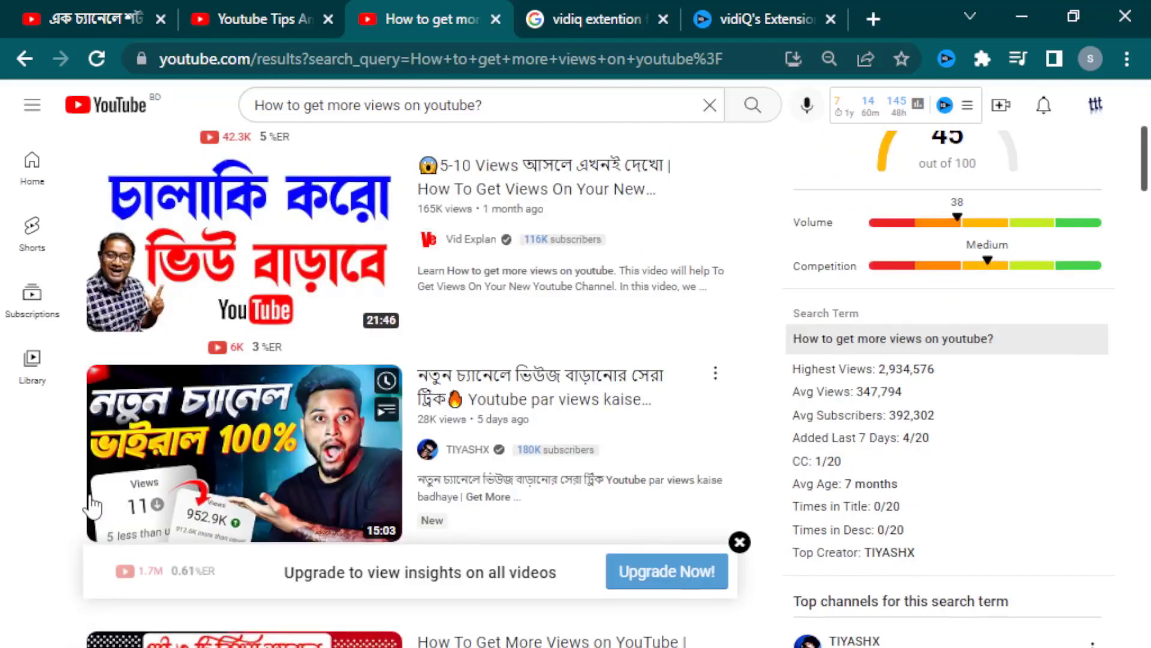
pyautogui.scroll(6, 91, 497)
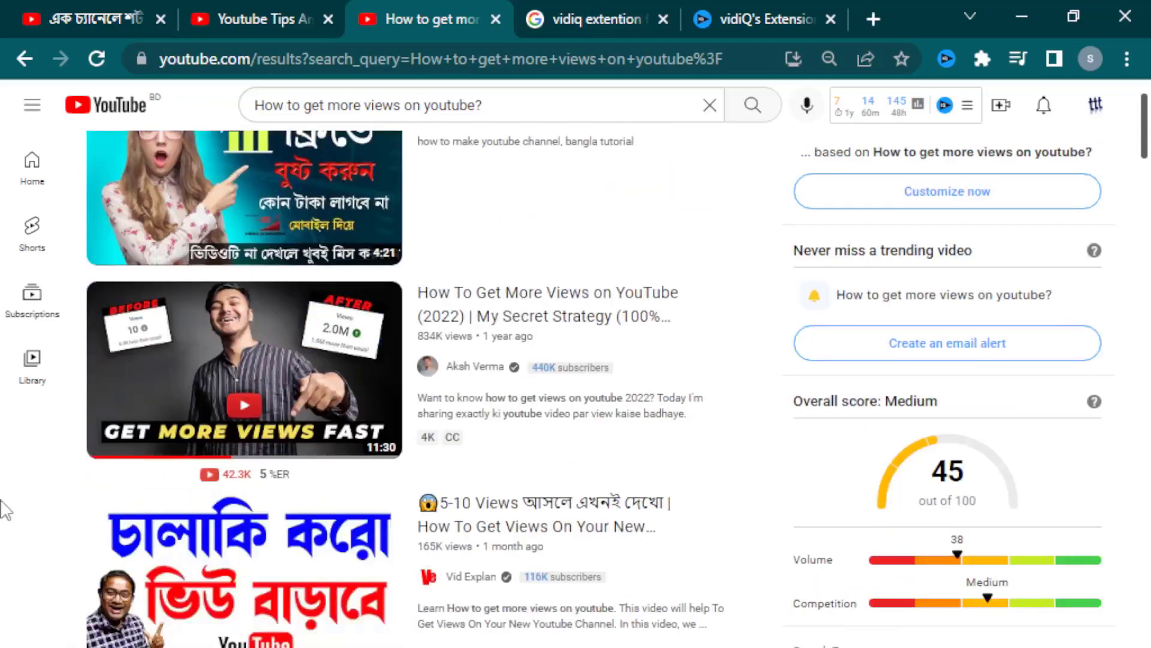
pyautogui.scroll(2, 45, 526)
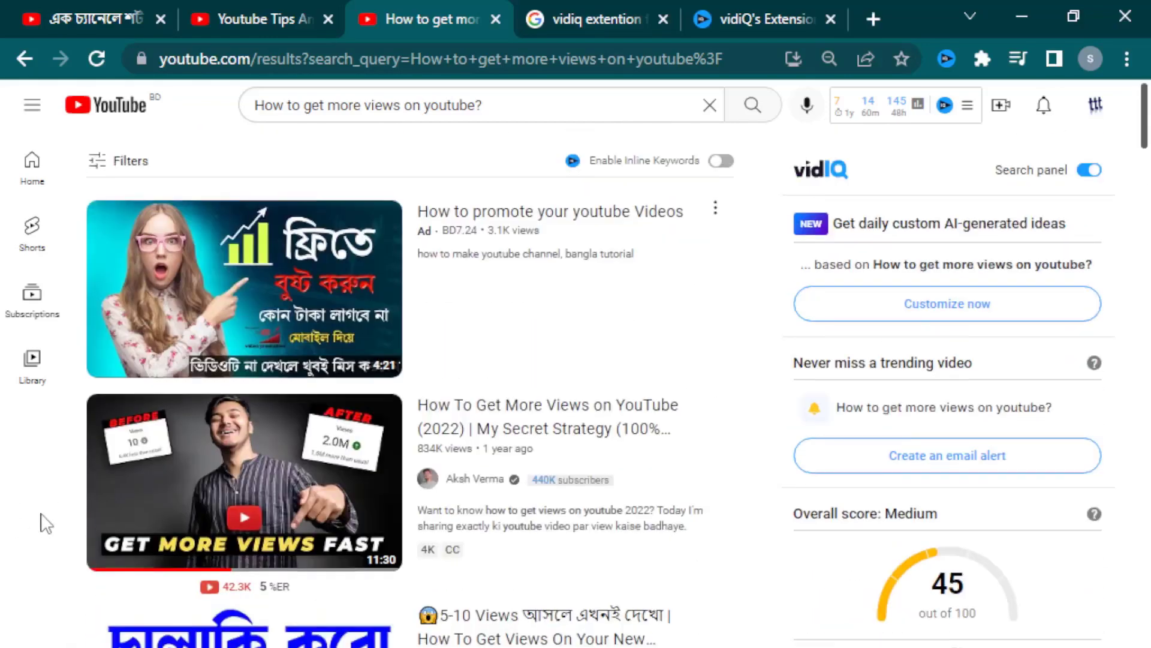
pyautogui.scroll(-2, 46, 524)
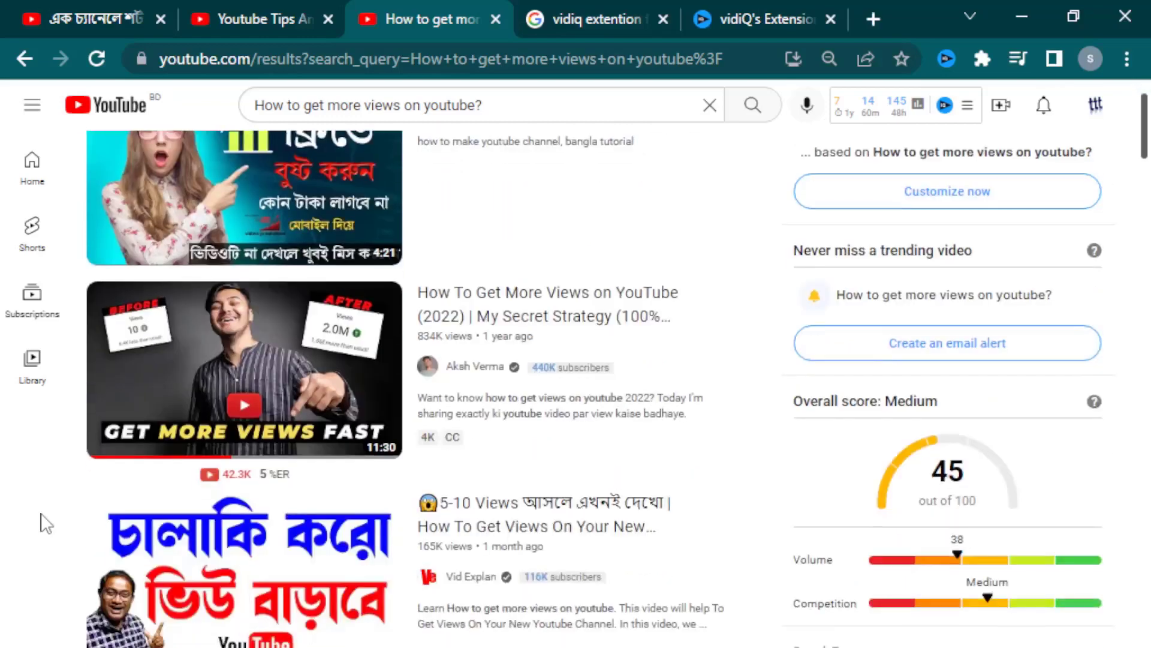
pyautogui.scroll(-10, 46, 524)
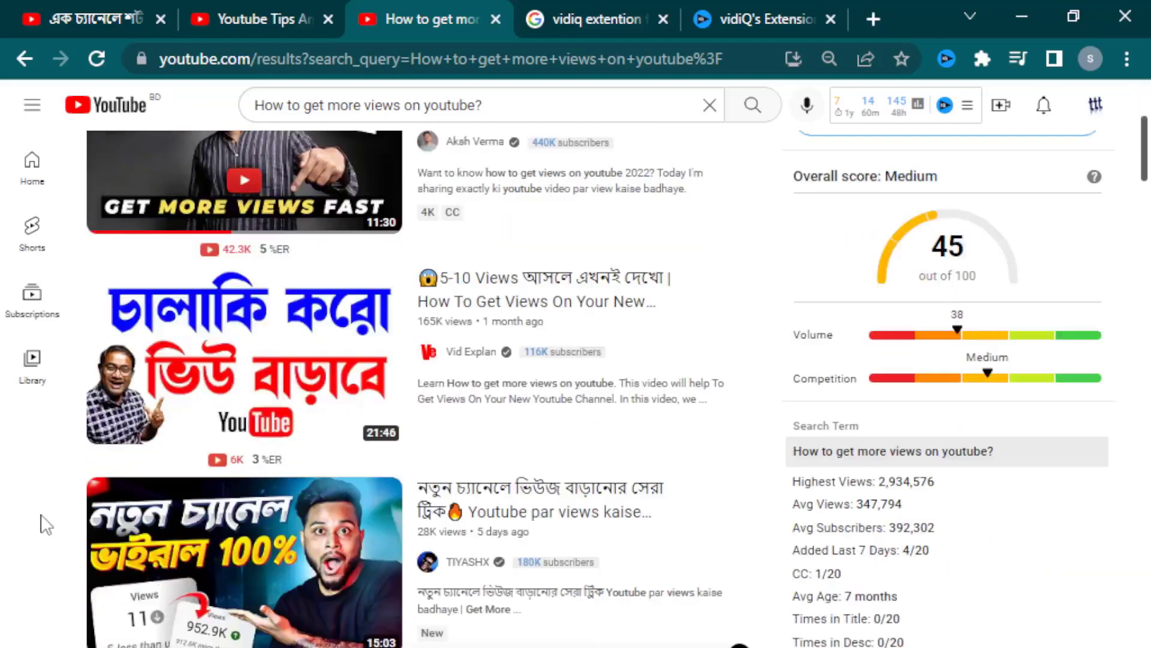
pyautogui.scroll(10, 46, 541)
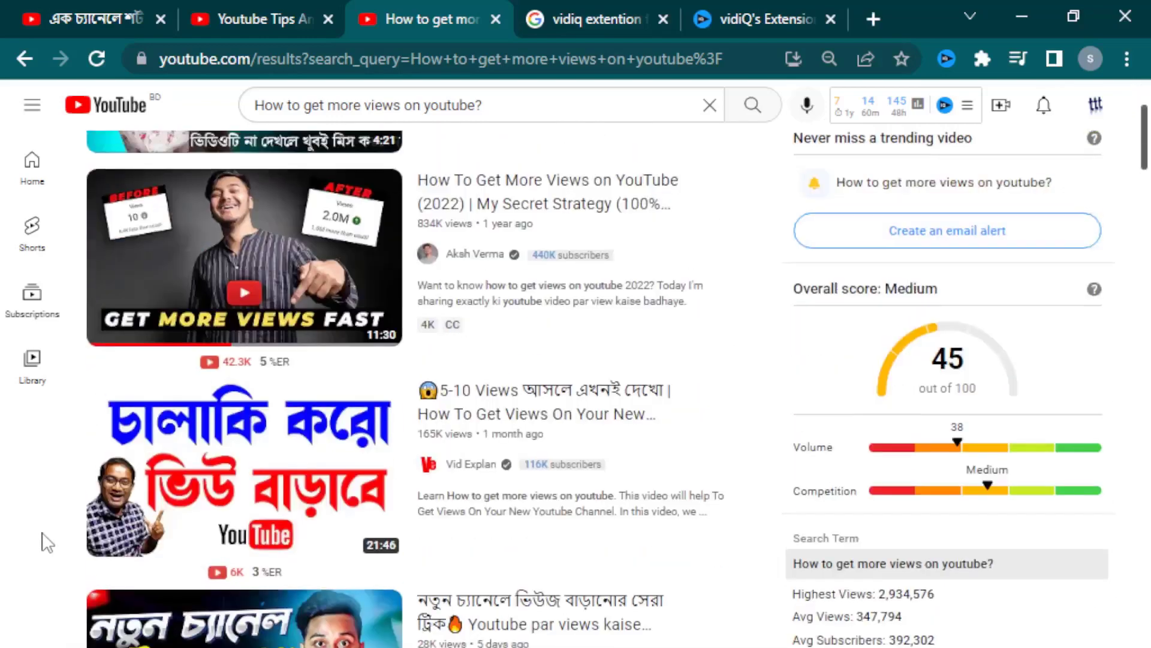
# Step: Open the three search results about getting more YouTube views, starting with "My Secret Strategy", in separate background tabs
pyautogui.middleClick(200, 386)
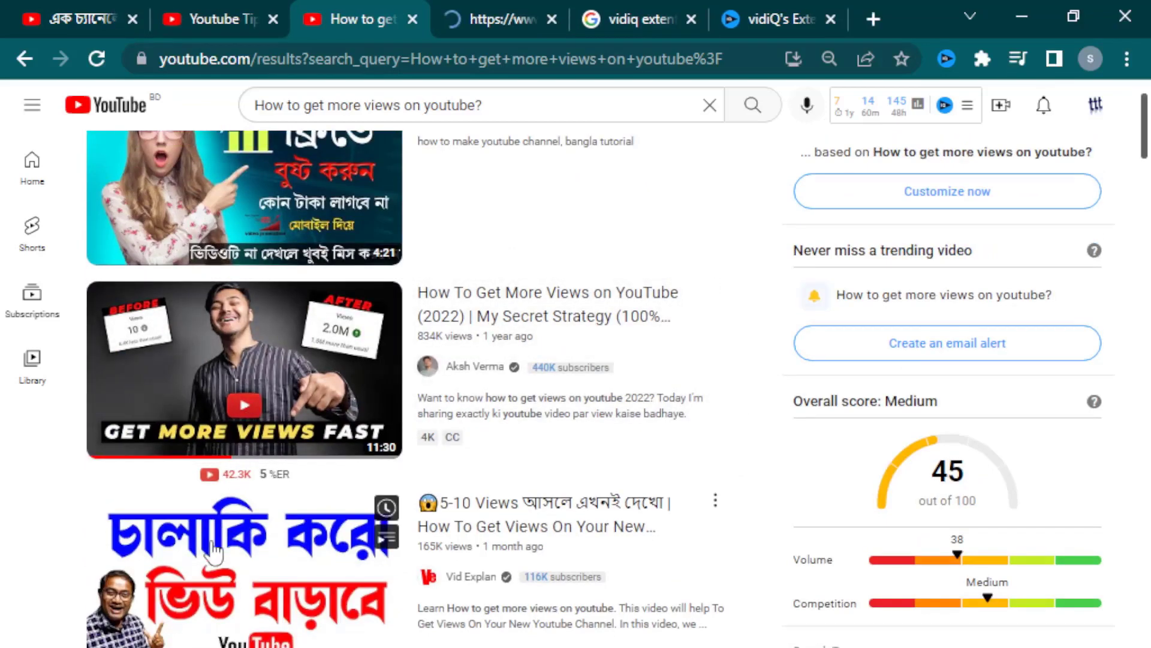
pyautogui.middleClick(205, 552)
pyautogui.scroll(-3, 204, 561)
pyautogui.middleClick(206, 564)
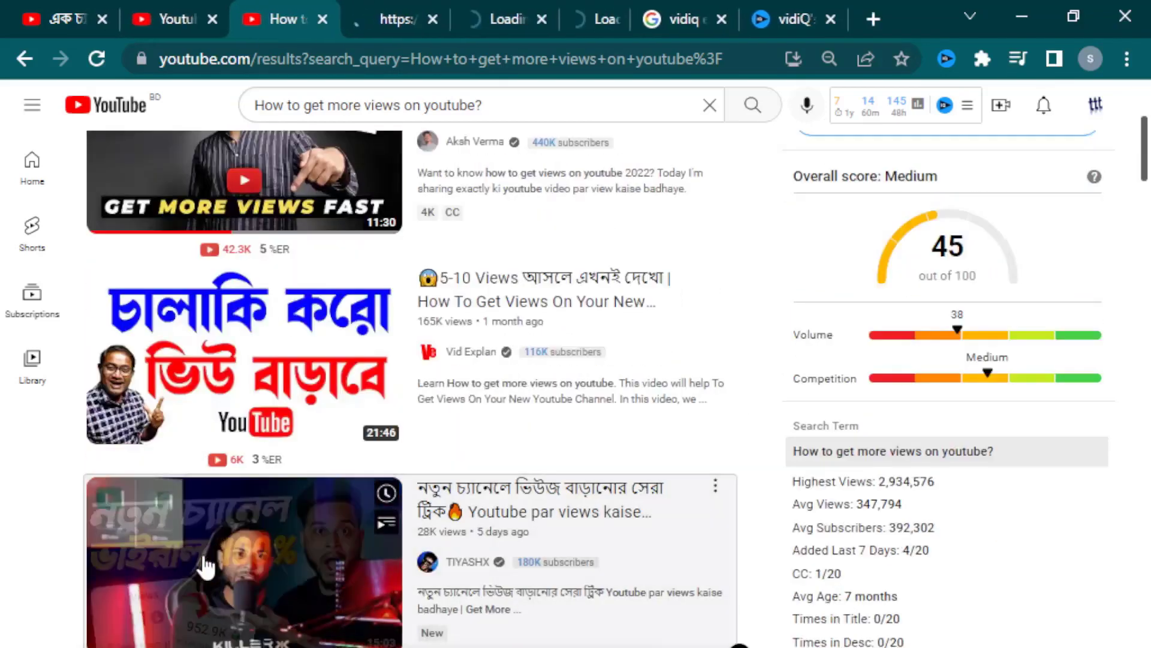
pyautogui.scroll(-5, 98, 506)
pyautogui.scroll(7, 262, 155)
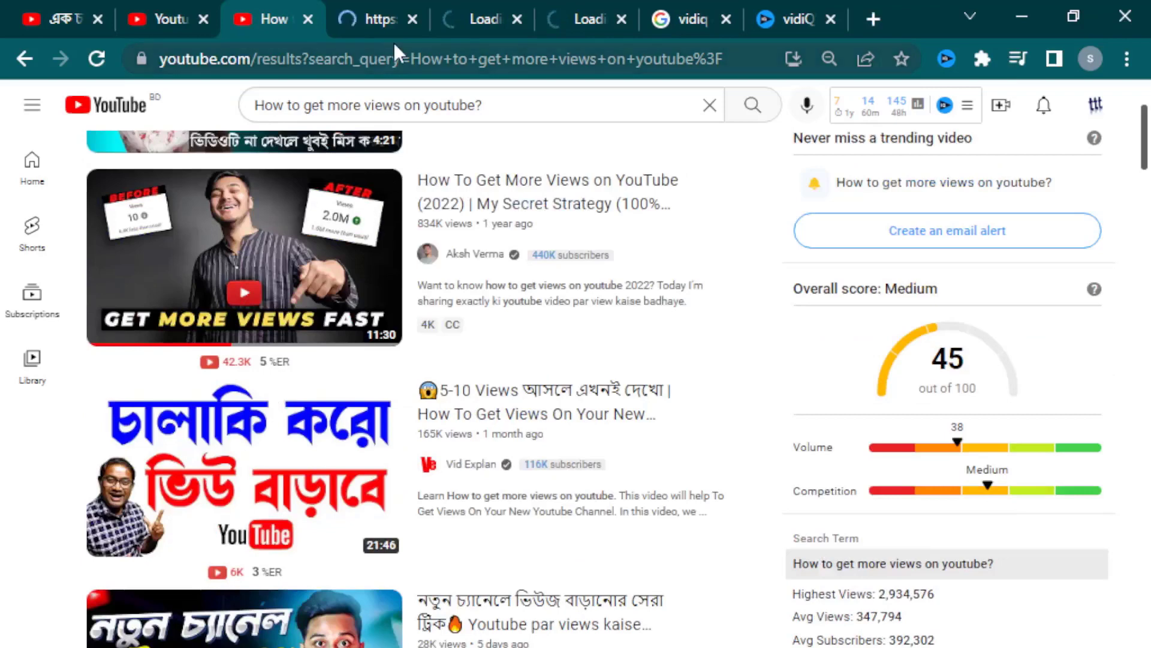
# Step: View the first opened video and mute it, and pause the second opened video, "How To Get Views On Your New Youtube Channel"
pyautogui.click(357, 13)
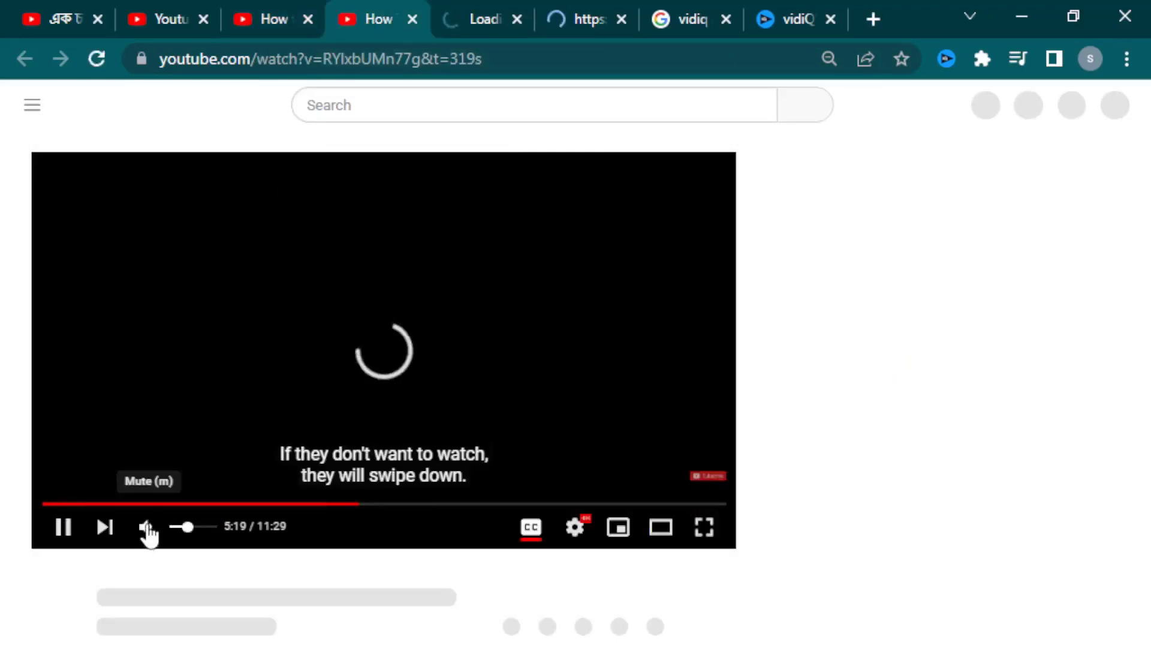
pyautogui.click(147, 528)
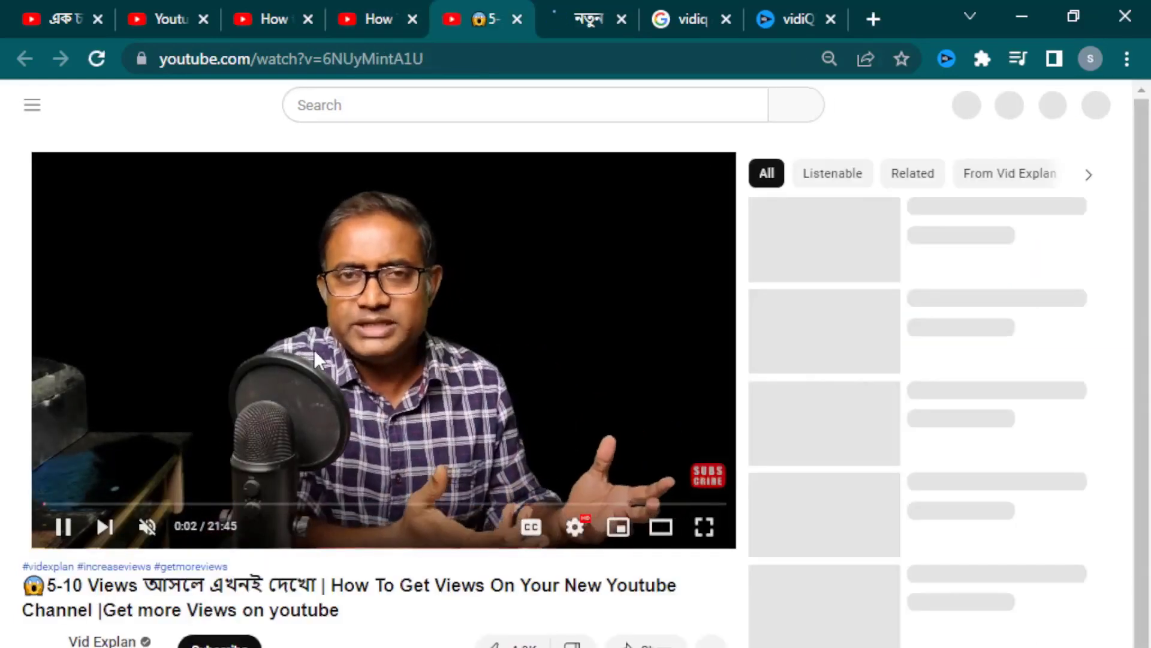
pyautogui.click(314, 350)
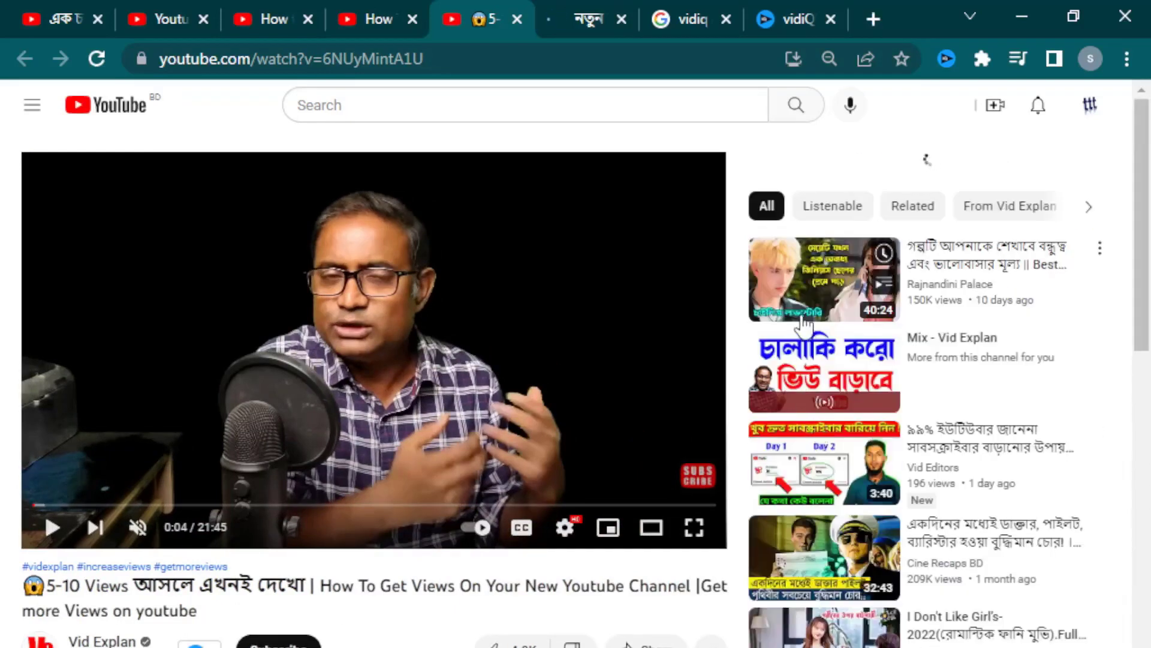
# Step: Examine the second video's vidIQ data: overview, SEO score breakdown, optimization checklist, channel statistics, and video tags with their search rankings
pyautogui.scroll(-5, 804, 324)
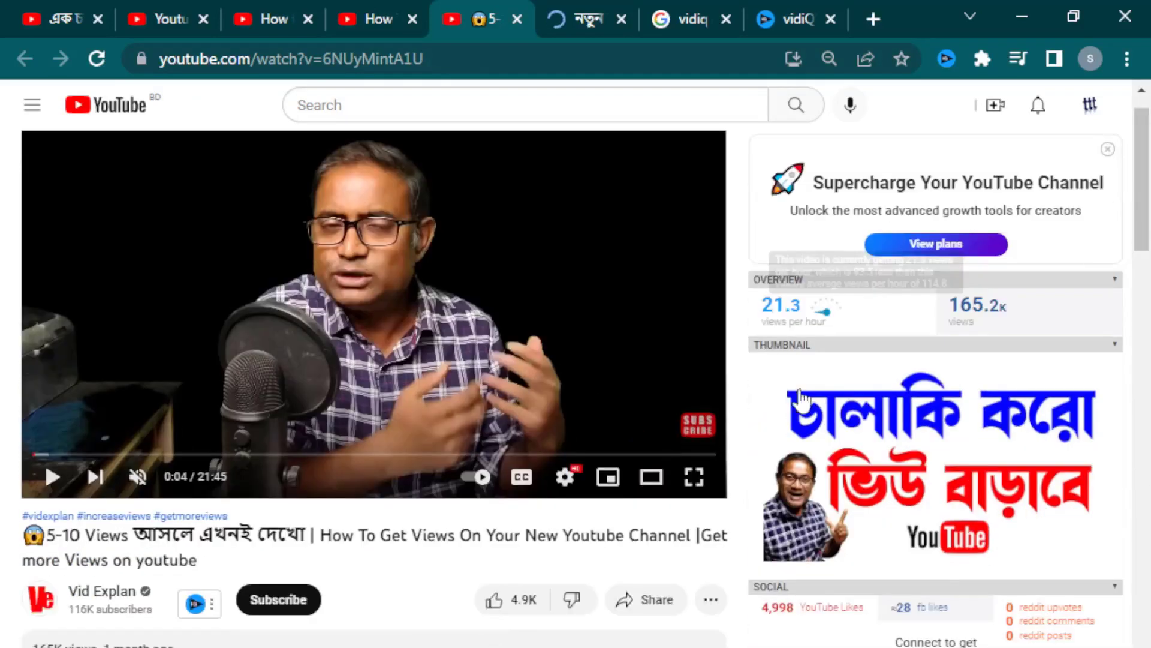
pyautogui.scroll(-4, 702, 495)
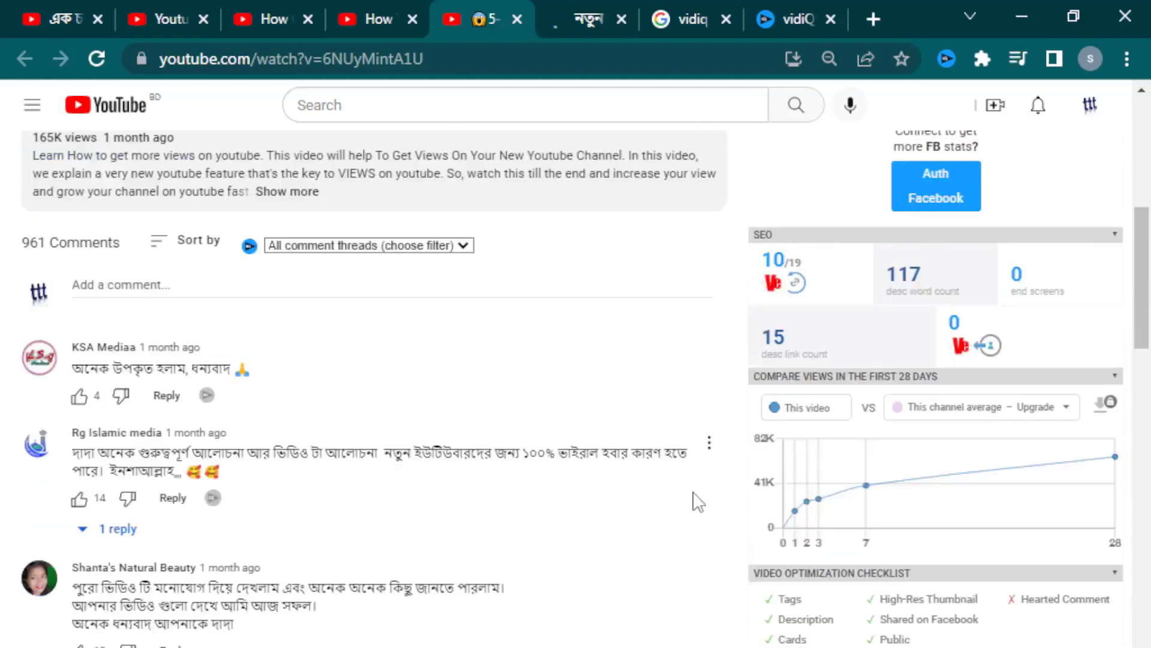
pyautogui.scroll(-5, 697, 503)
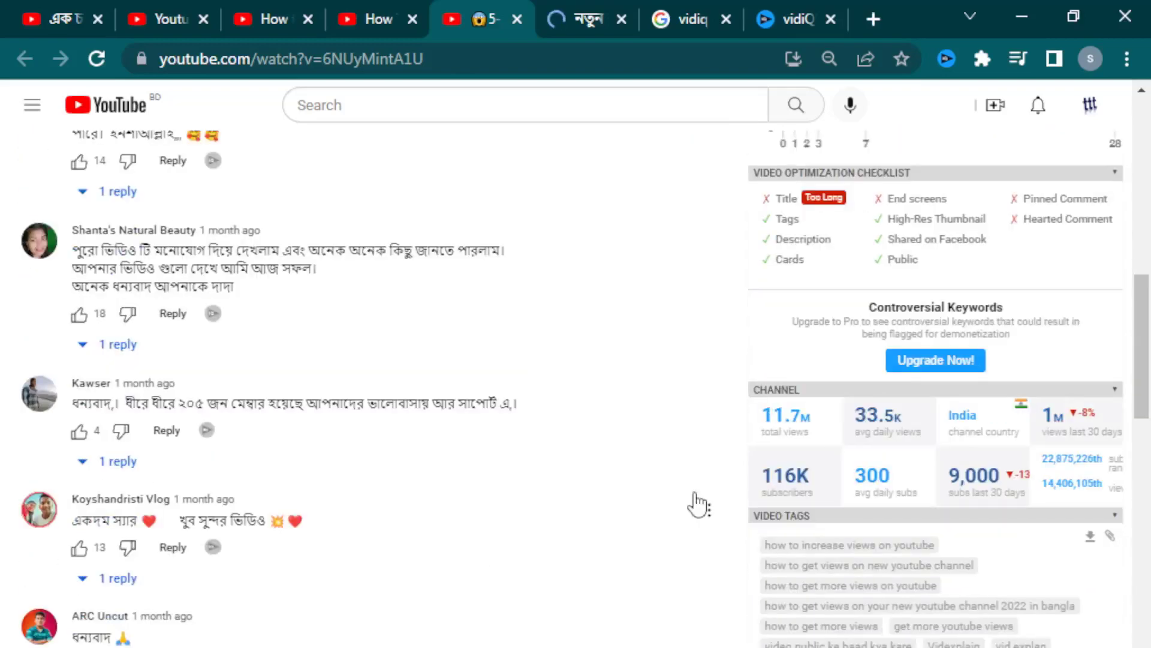
pyautogui.scroll(-4, 699, 504)
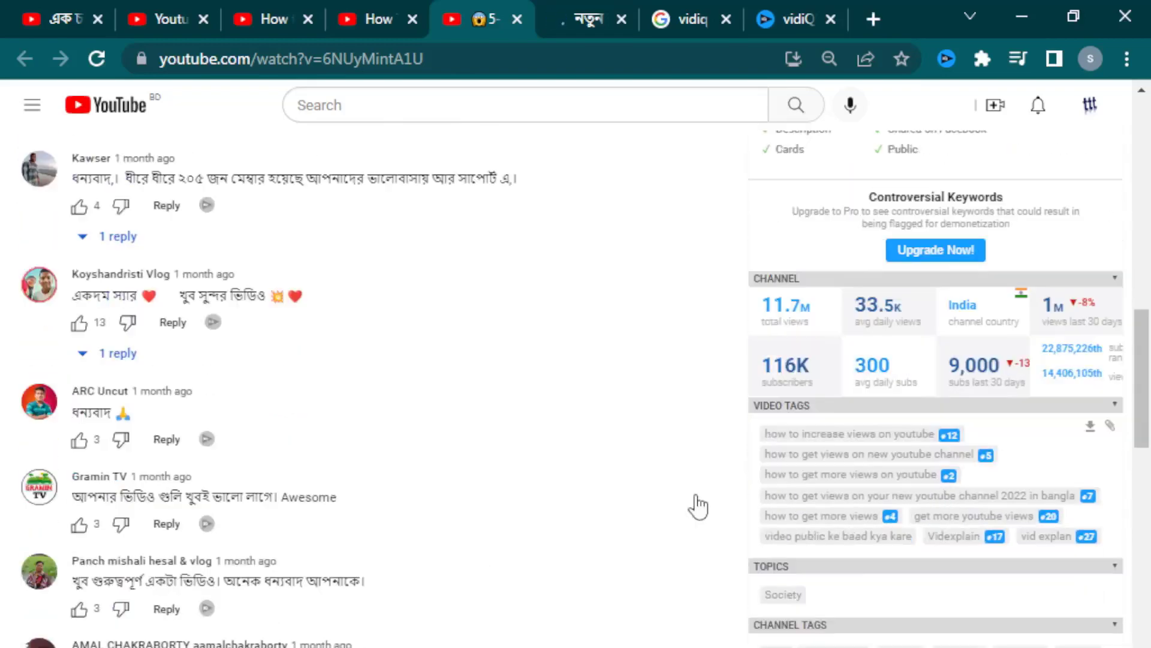
pyautogui.scroll(8, 695, 506)
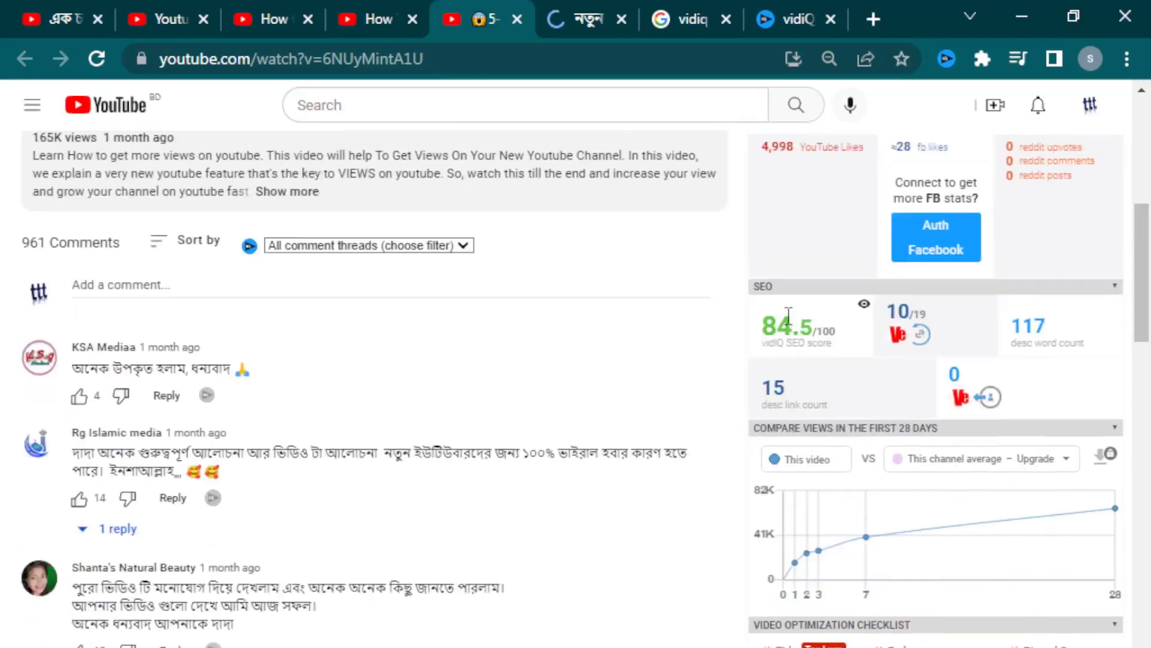
pyautogui.moveTo(788, 344)
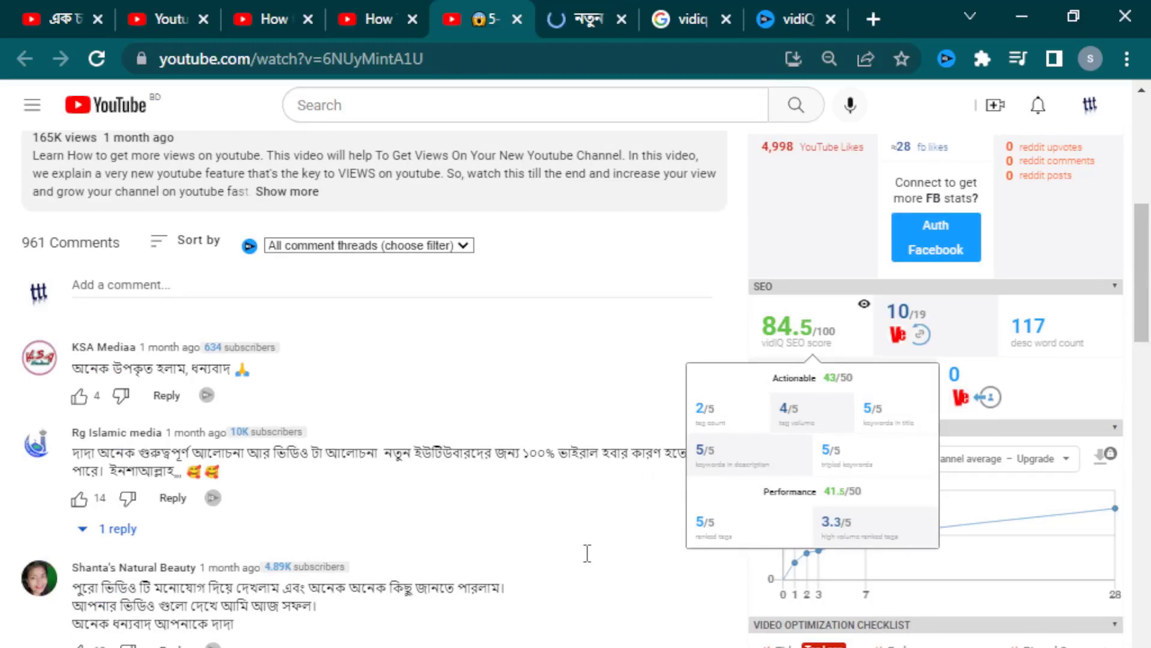
pyautogui.scroll(-7, 606, 555)
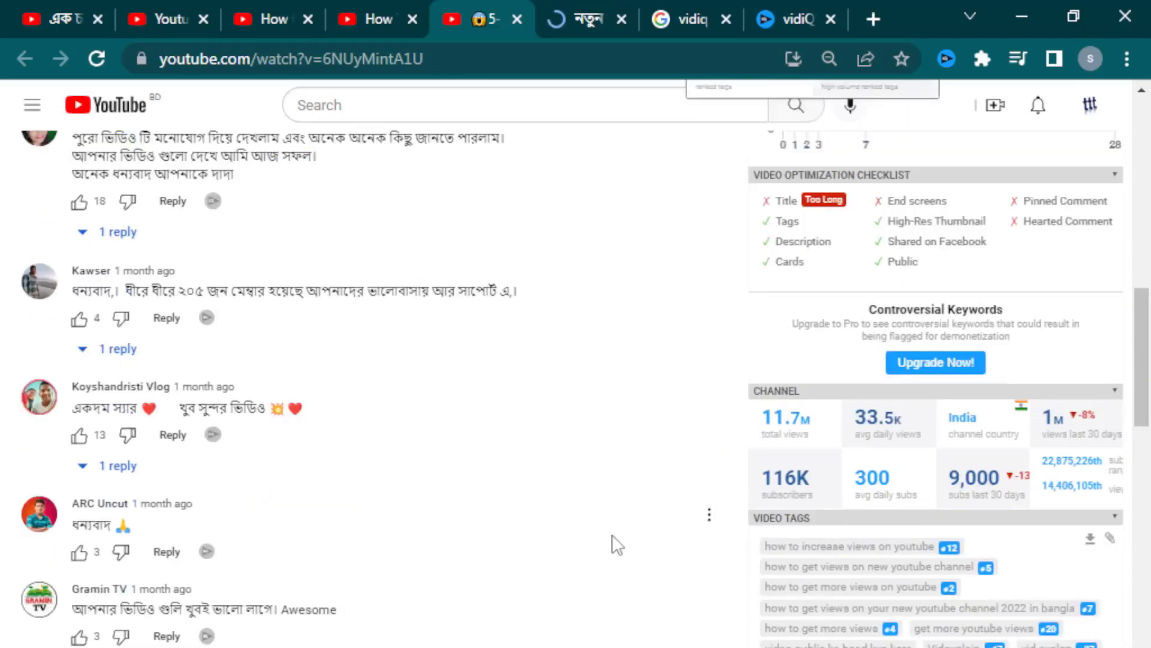
pyautogui.scroll(-2, 618, 546)
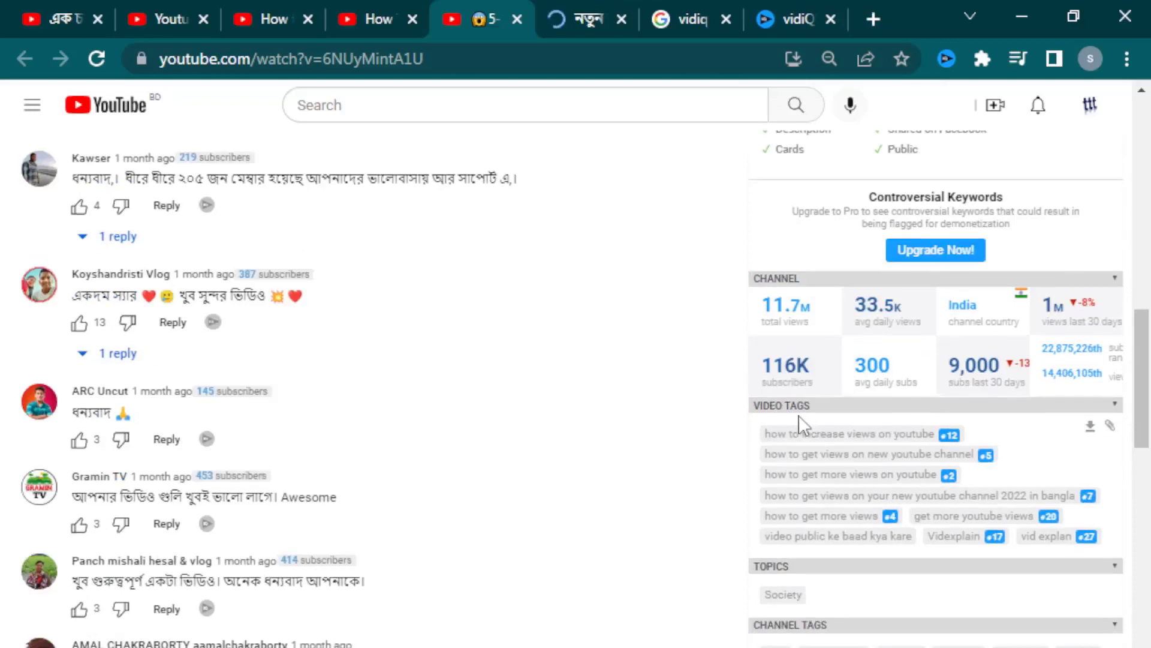
pyautogui.scroll(-2, 798, 415)
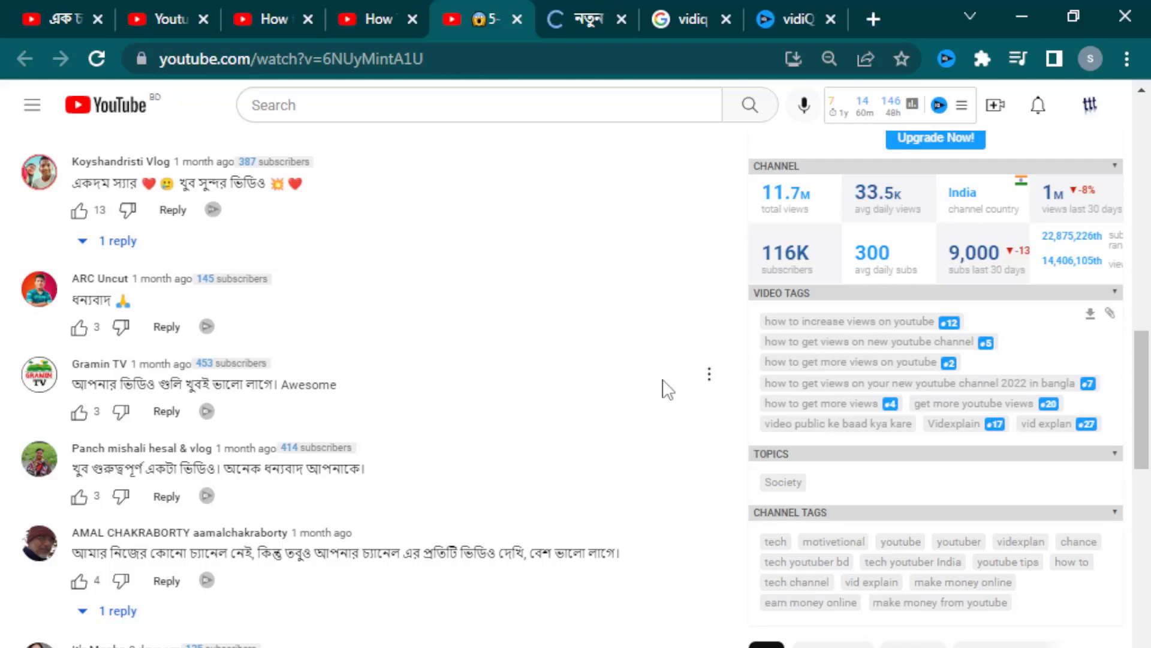
pyautogui.moveTo(958, 323)
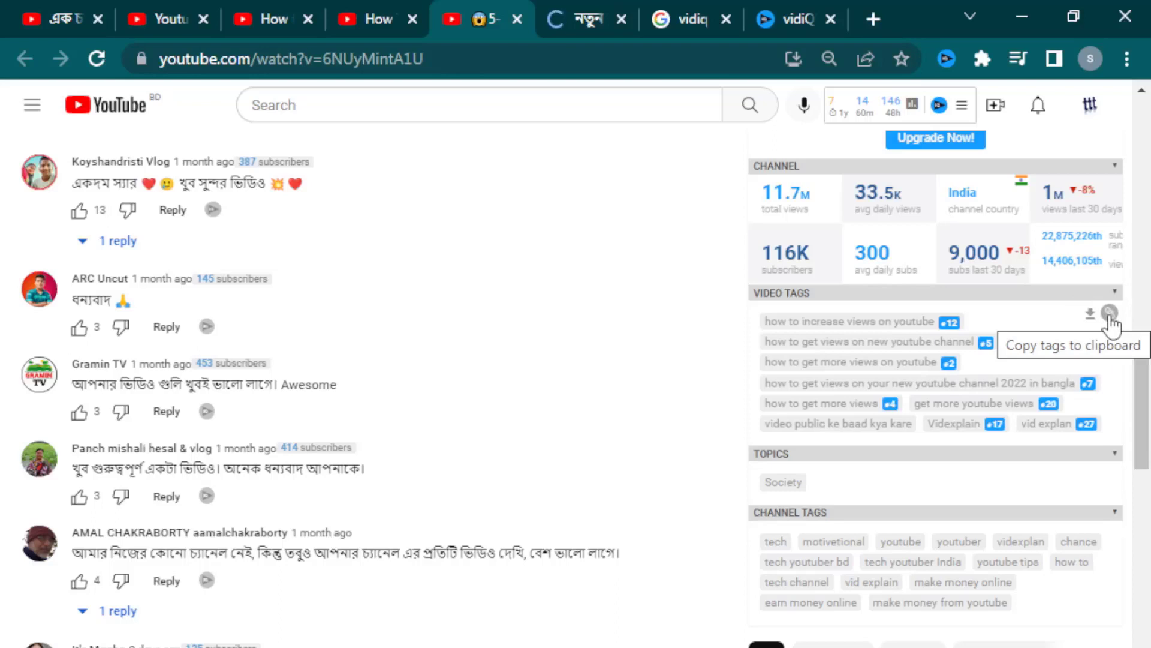
# Step: Copy all of the video's tags to the clipboard, switch to Notepad and start a new line three lines below the title
pyautogui.click(1110, 318)
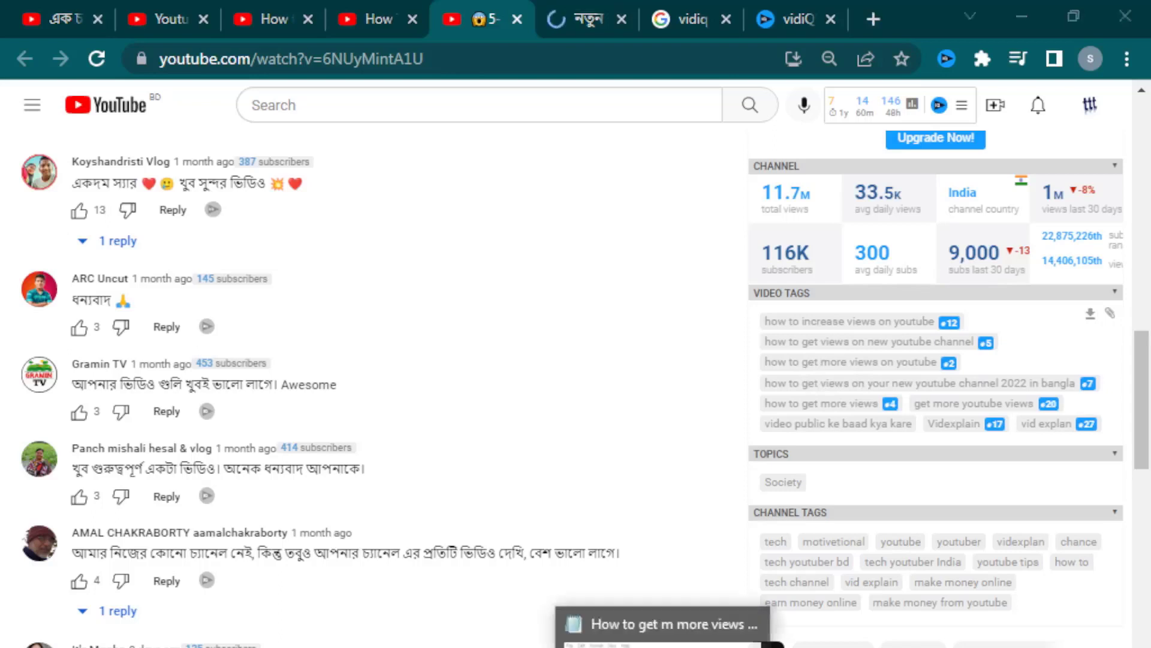
pyautogui.click(664, 640)
pyautogui.click(1024, 114)
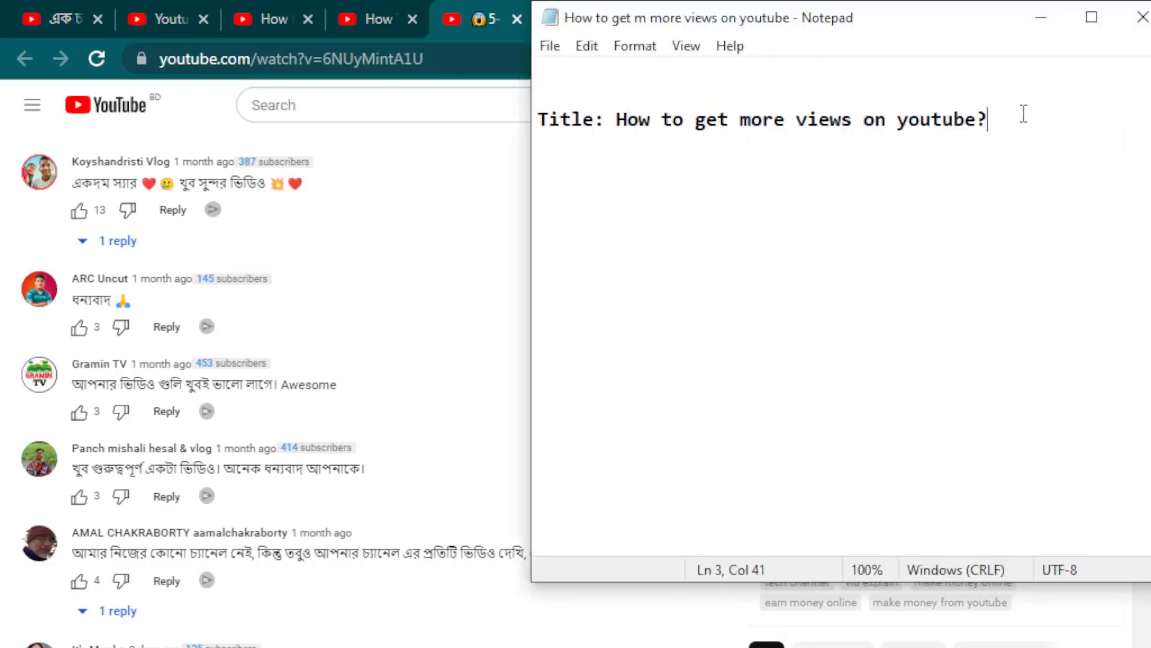
pyautogui.press('Return')
pyautogui.press('Return')
pyautogui.press('Return')
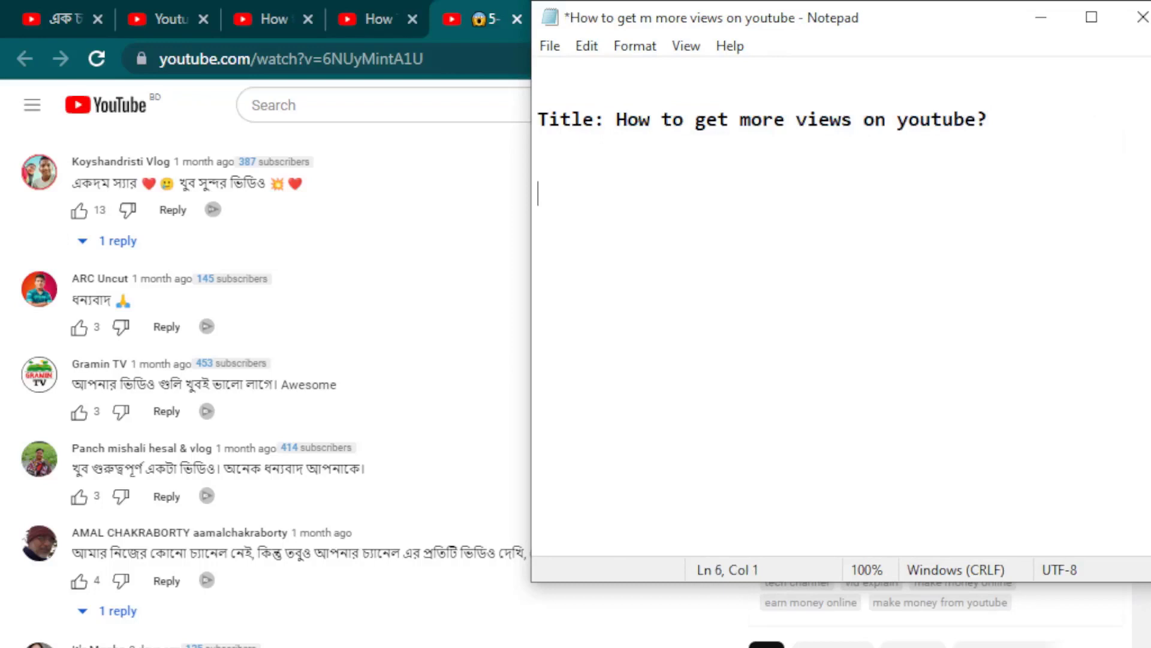
# Step: Label the new line "Ta :", paste the copied video tags after it with a separating space, and save the text file
pyautogui.write('Tagl')
pyautogui.press('BackSpace')
pyautogui.press('BackSpace')
pyautogui.write(':')
pyautogui.hotkey('ctrl', 'v')
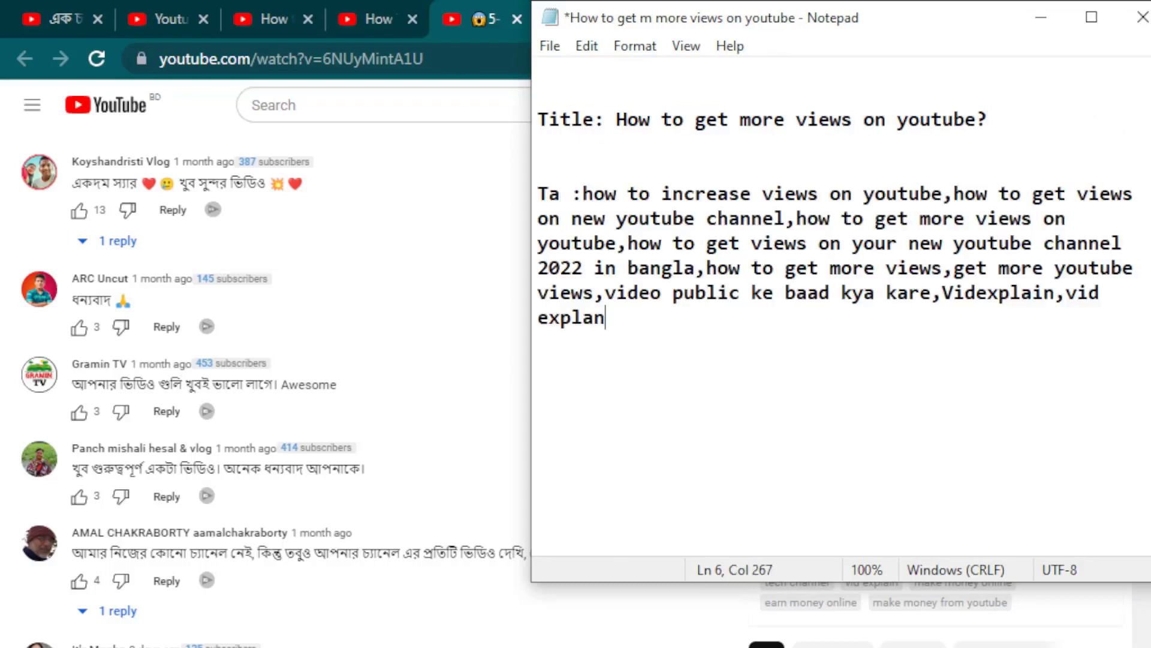
pyautogui.click(582, 192)
pyautogui.hotkey('ctrl', 's')
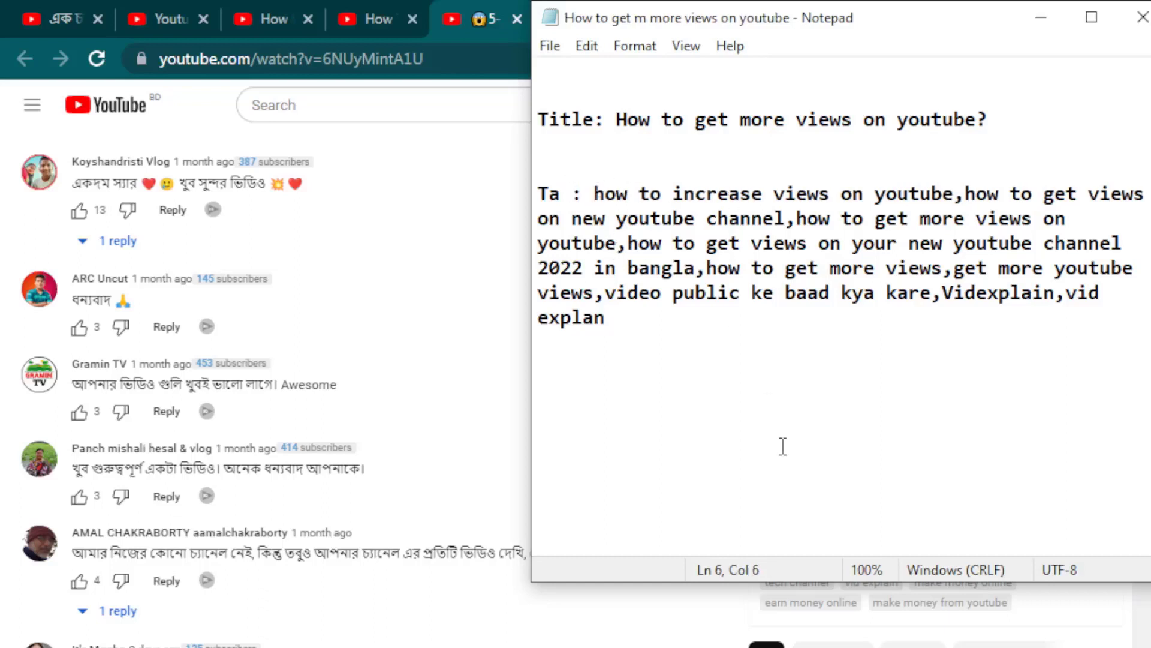
# Step: Return to the browser, switch to the third opened video, "Youtube par views kaise badhaye", and pause it
pyautogui.click(207, 108)
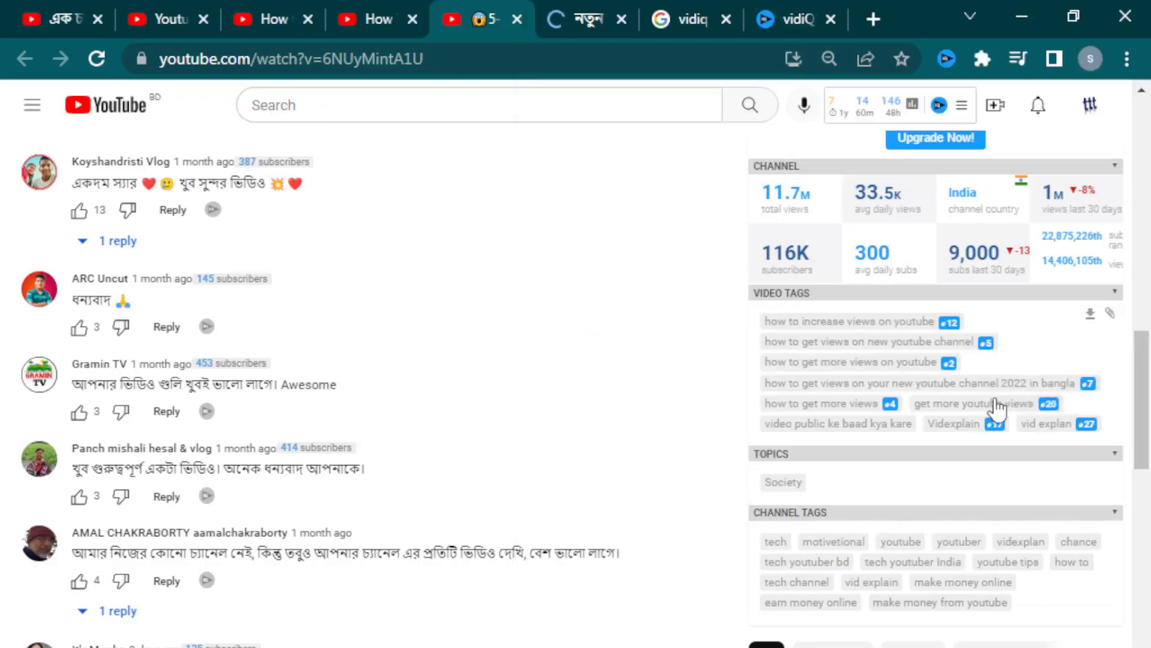
pyautogui.scroll(15, 753, 334)
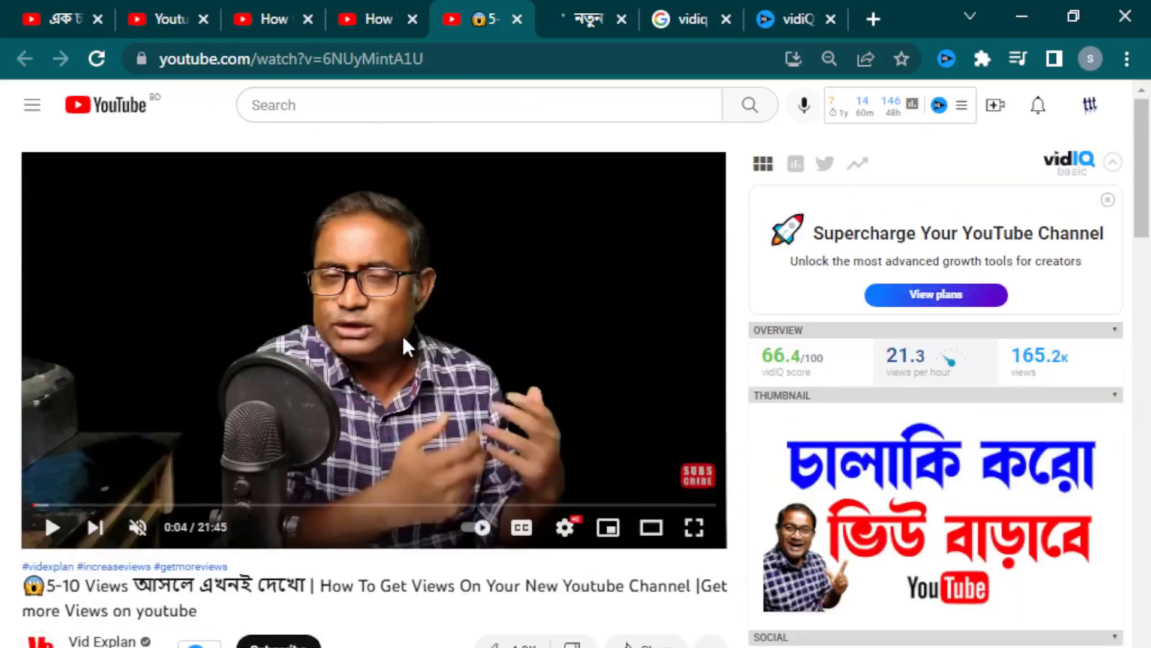
pyautogui.click(402, 333)
pyautogui.click(602, 15)
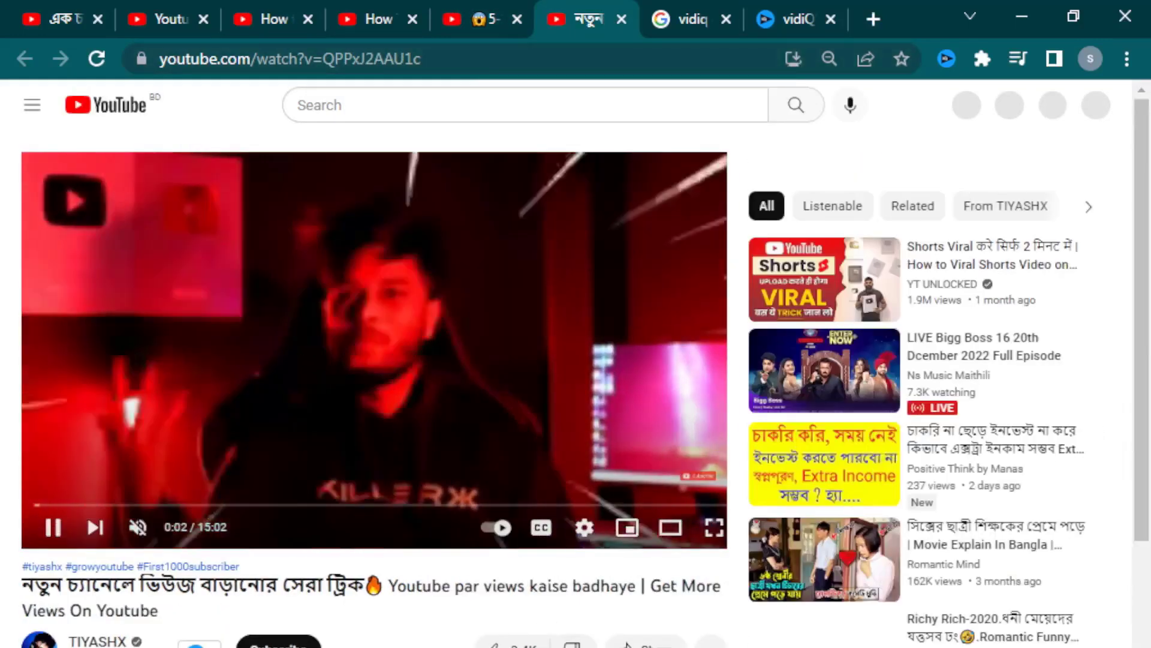
pyautogui.click(415, 350)
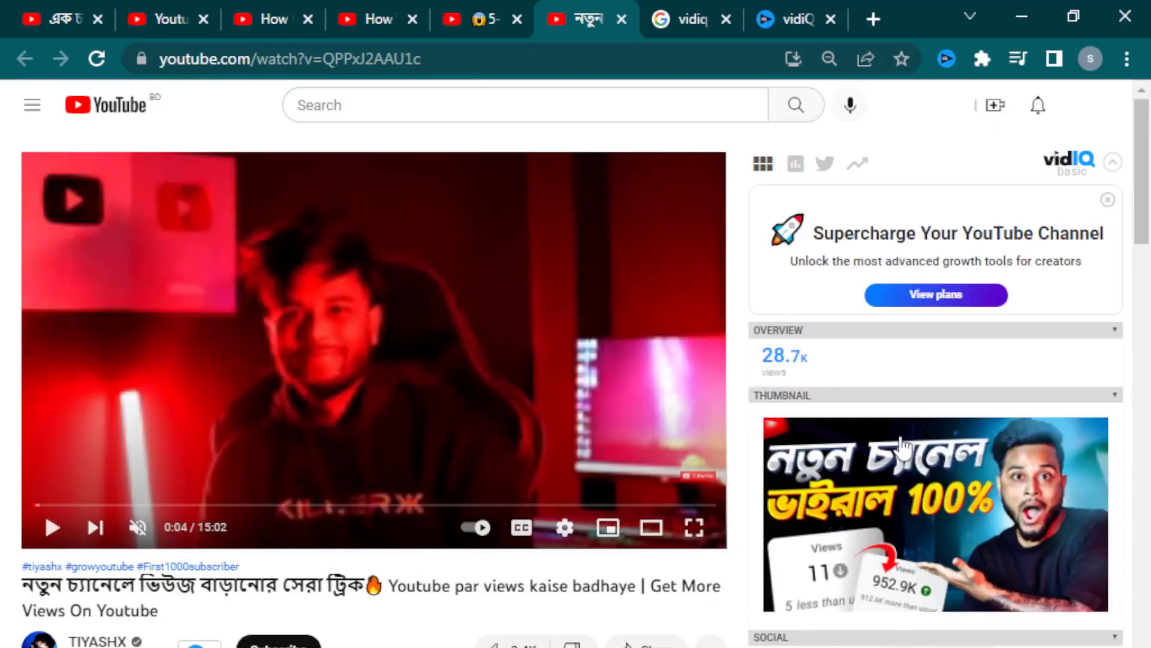
# Step: Look through the third video's vidIQ statistics and copy all of its video tags to the clipboard
pyautogui.scroll(-10, 903, 447)
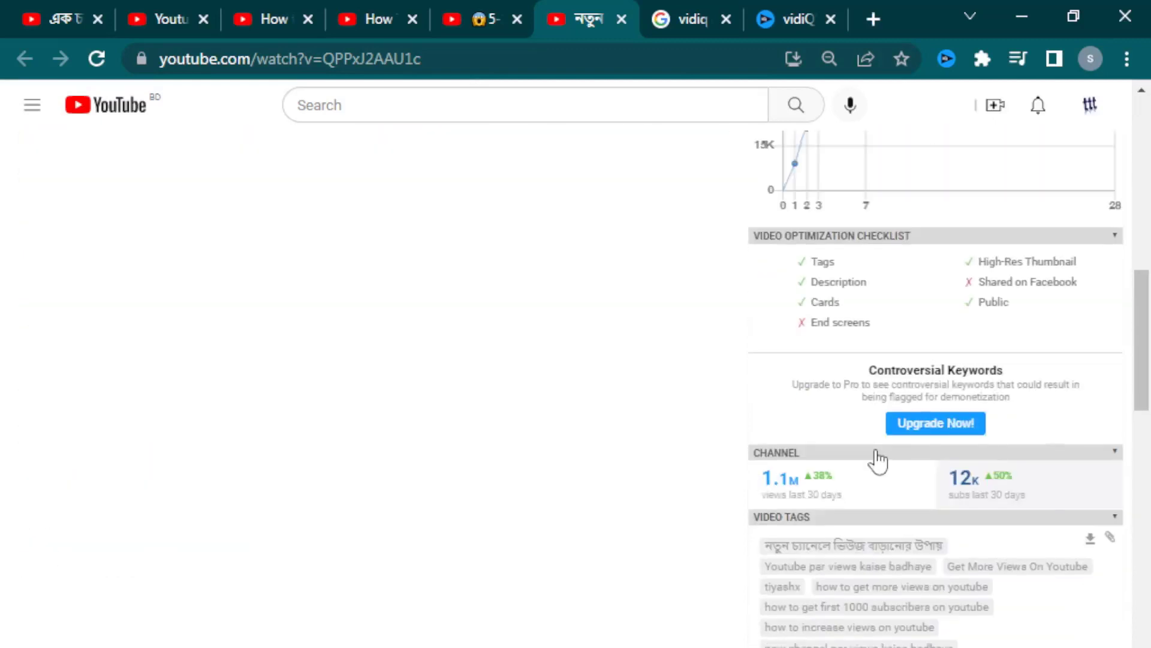
pyautogui.scroll(-2, 879, 461)
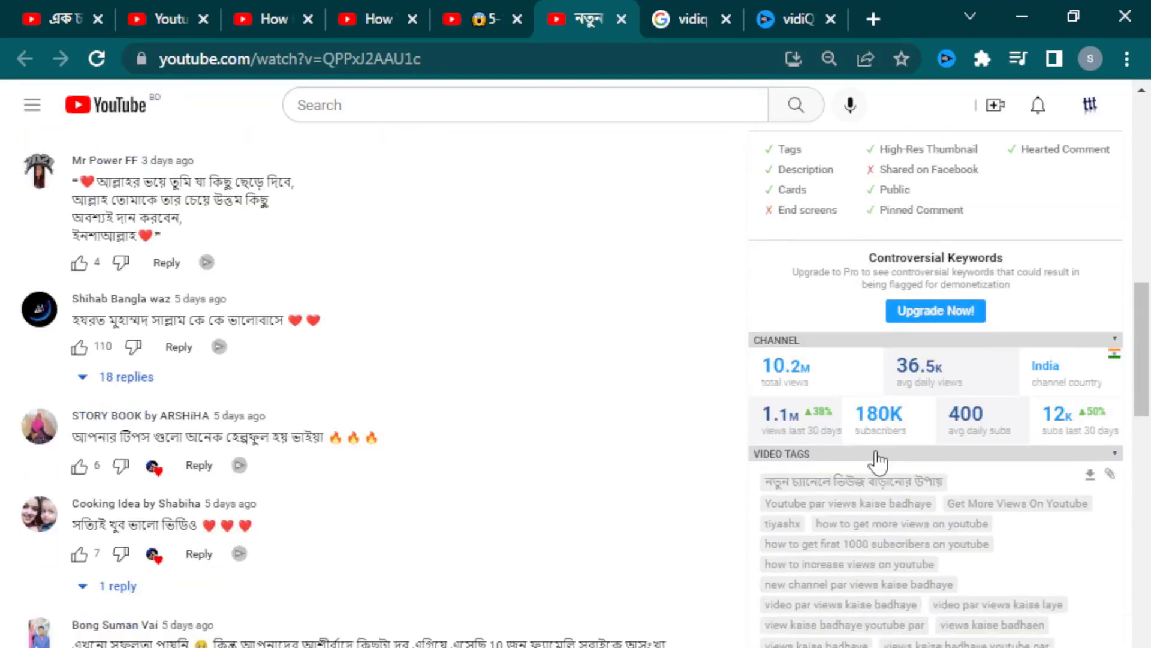
pyautogui.scroll(-1, 684, 492)
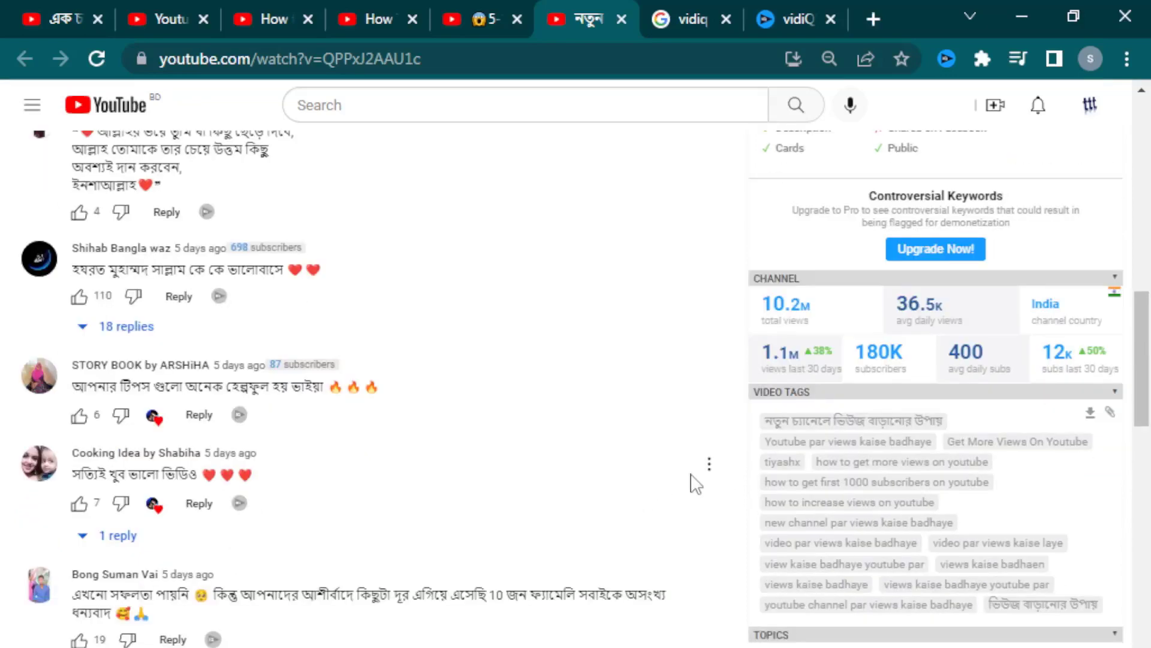
pyautogui.scroll(-1, 695, 483)
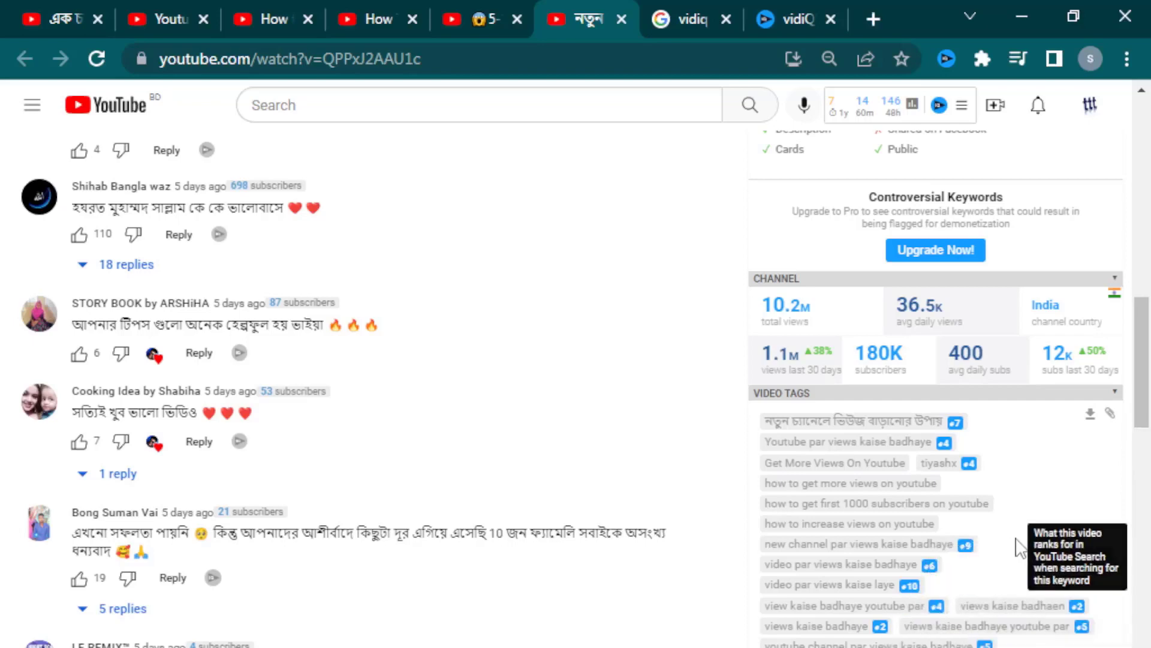
pyautogui.scroll(-3, 1016, 545)
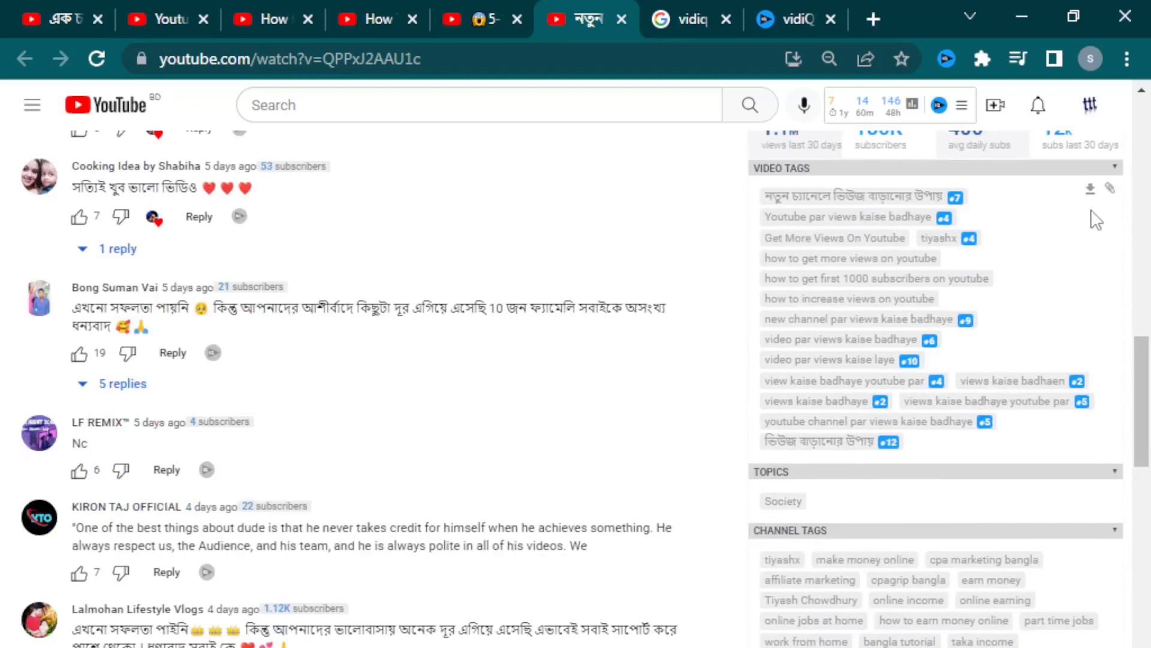
pyautogui.click(1110, 189)
# Step: Switch to Notepad, paste the third video's tags three lines below the first tag list, and save the file
pyautogui.click(665, 647)
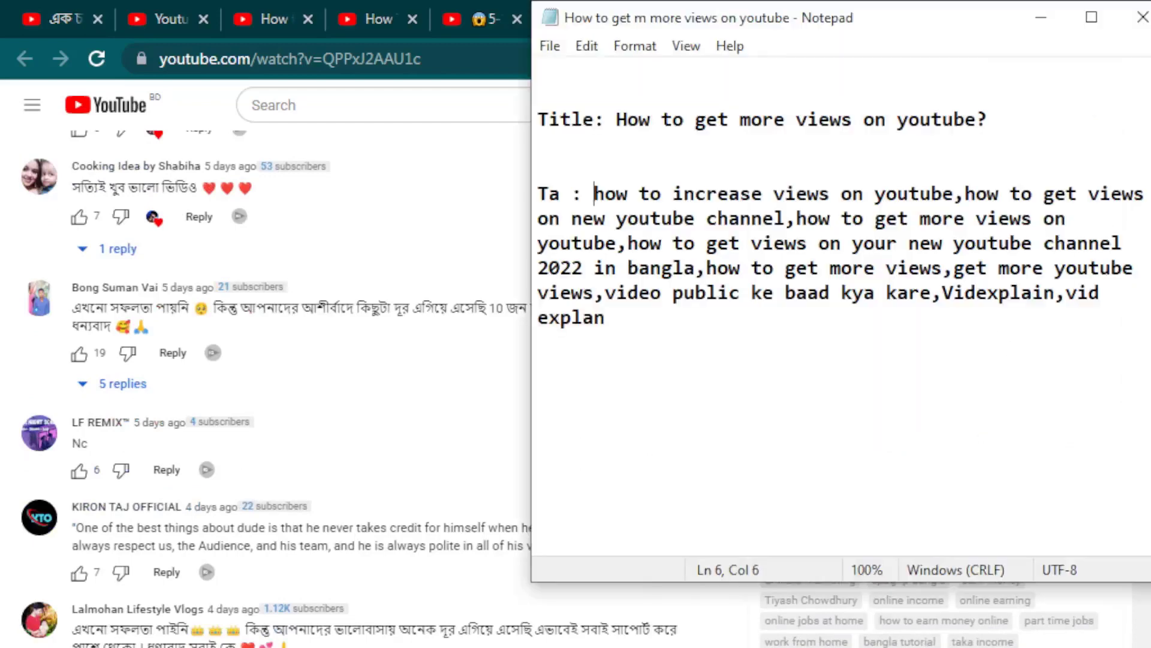
pyautogui.click(630, 325)
pyautogui.press('Return')
pyautogui.press('Return')
pyautogui.press('Return')
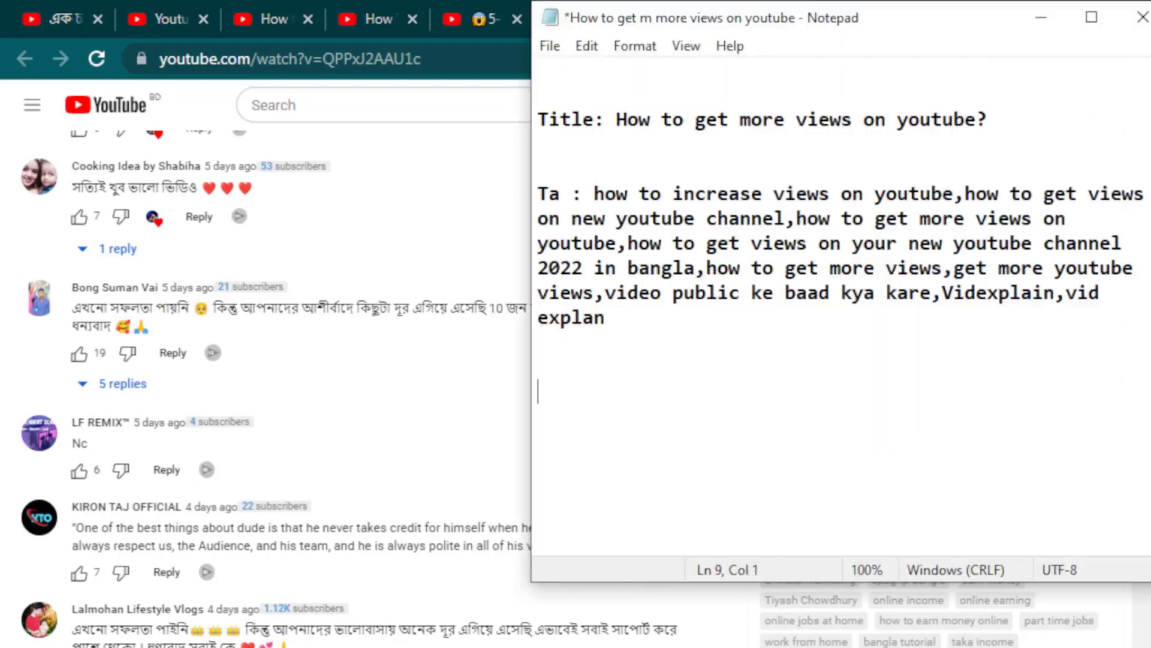
pyautogui.hotkey('ctrl', 'v')
pyautogui.hotkey('ctrl', 's')
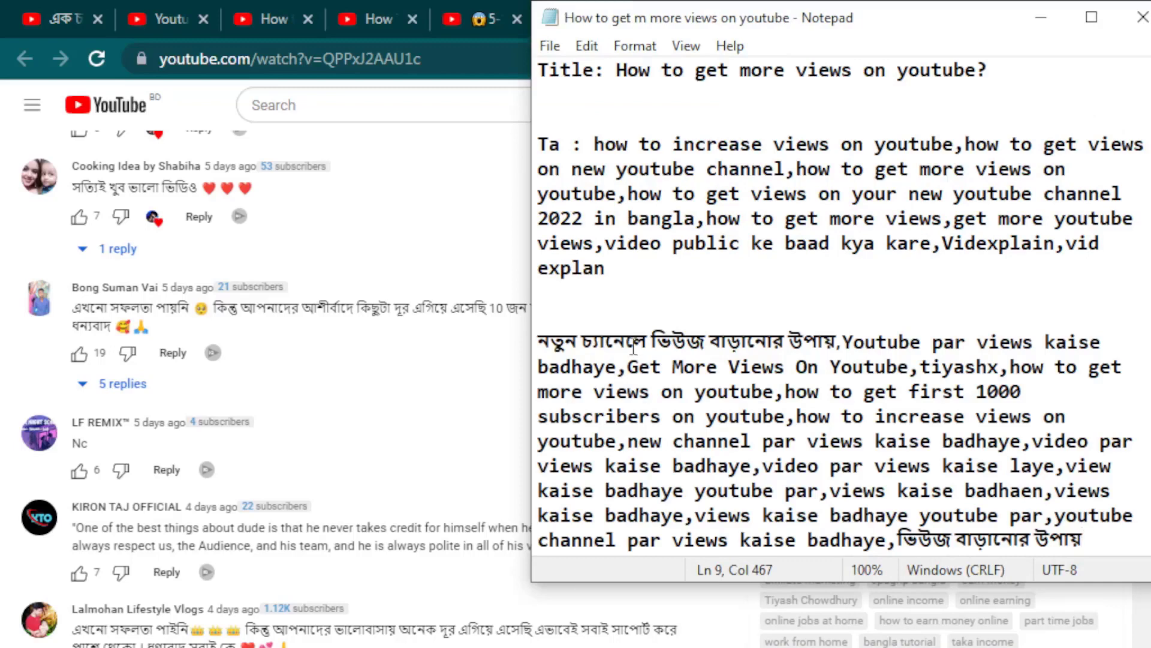
# Step: Return to the browser and look back over the third video's vidIQ channel statistics and optimization checklist
pyautogui.hotkey('alt', 'Tab')
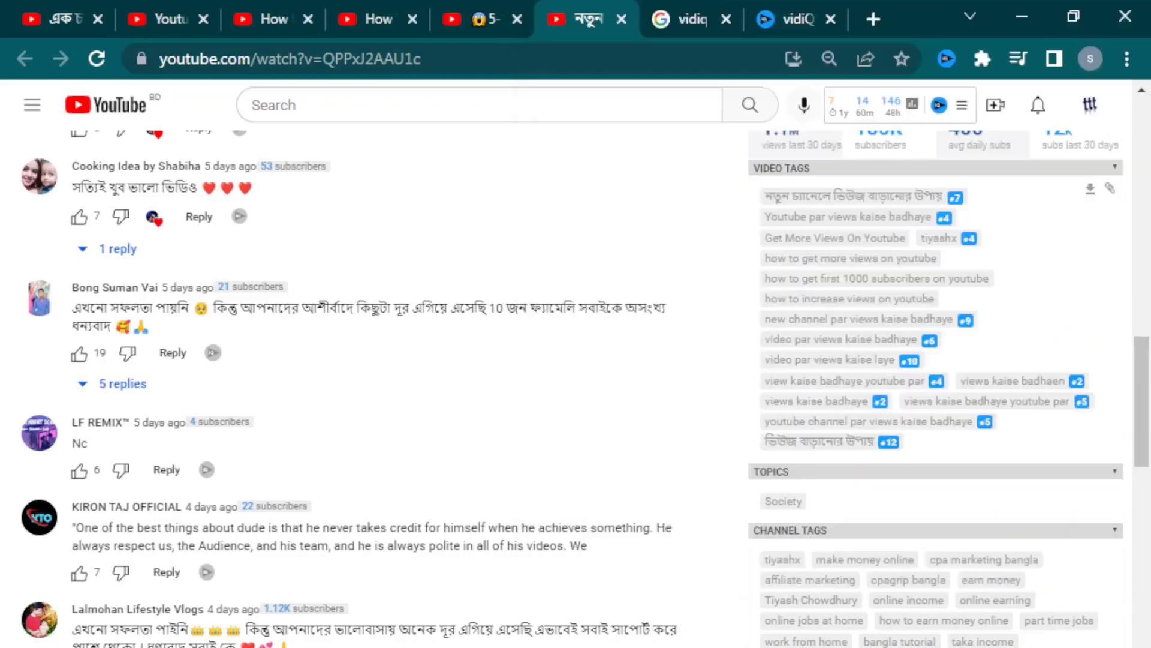
pyautogui.scroll(3, 563, 380)
pyautogui.scroll(3, 564, 380)
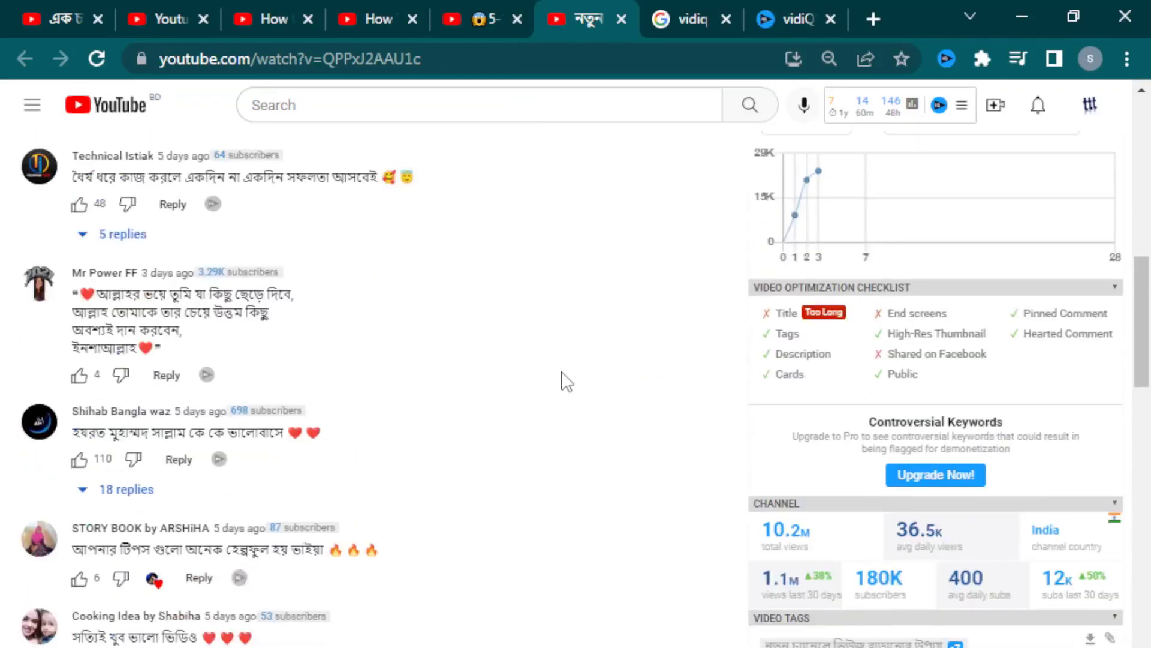
# Step: Look back over the third video's vidIQ tags, optimization checklist, SEO, social and overview statistics up to the page's start
pyautogui.scroll(-3, 566, 384)
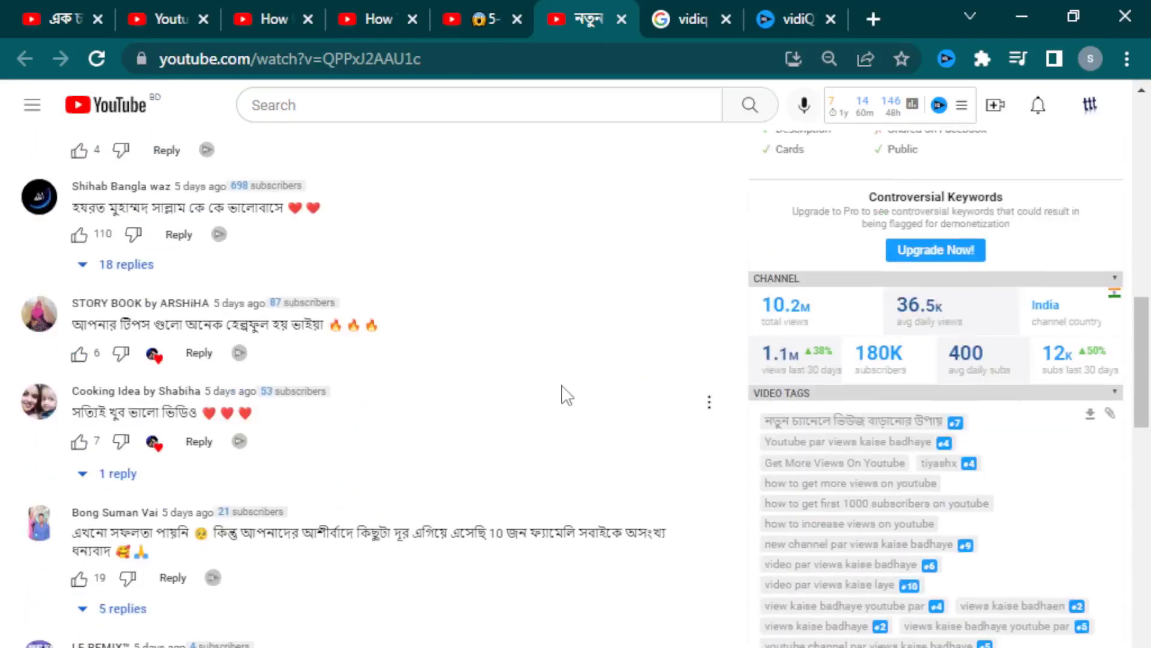
pyautogui.scroll(5, 558, 396)
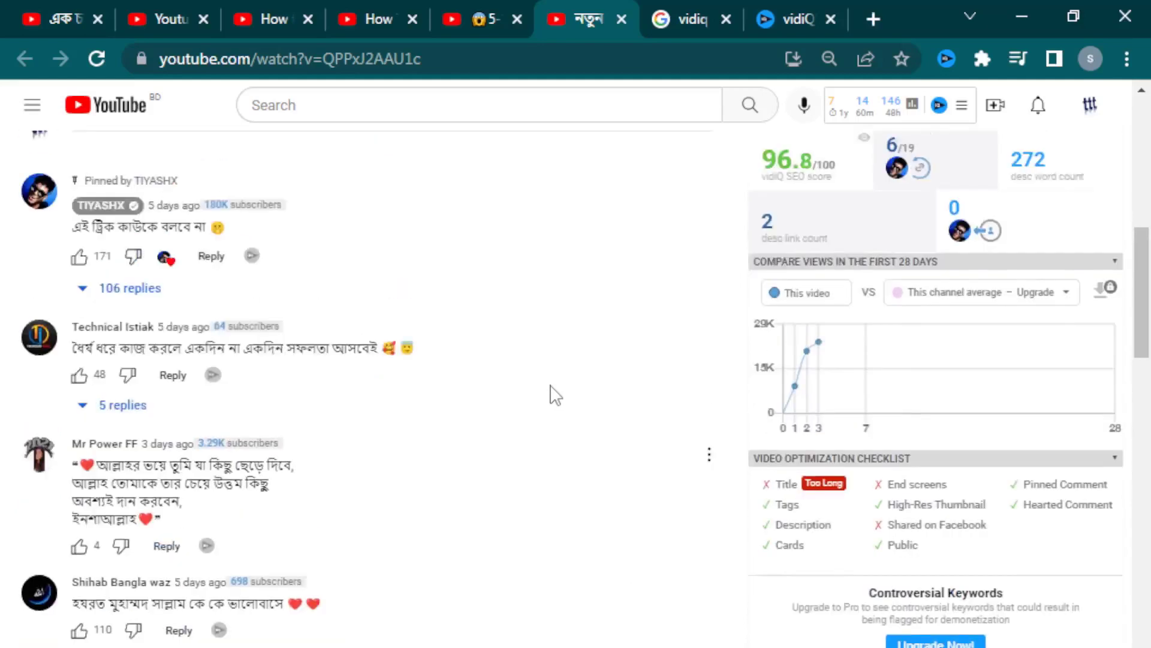
pyautogui.scroll(4, 556, 394)
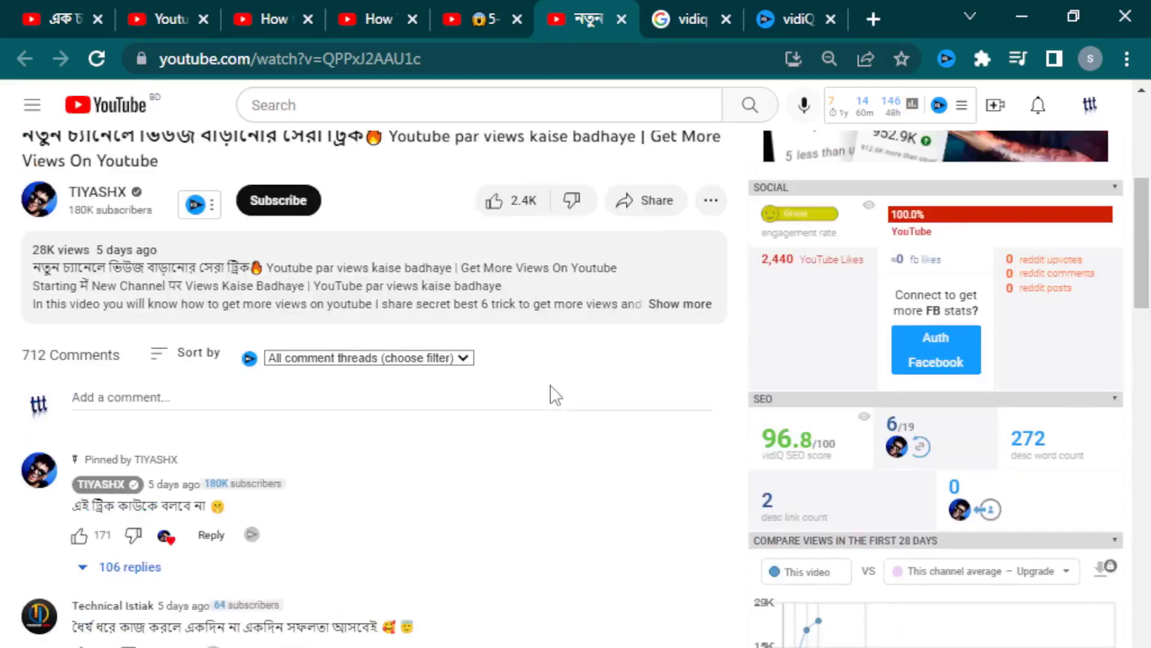
pyautogui.scroll(3, 556, 394)
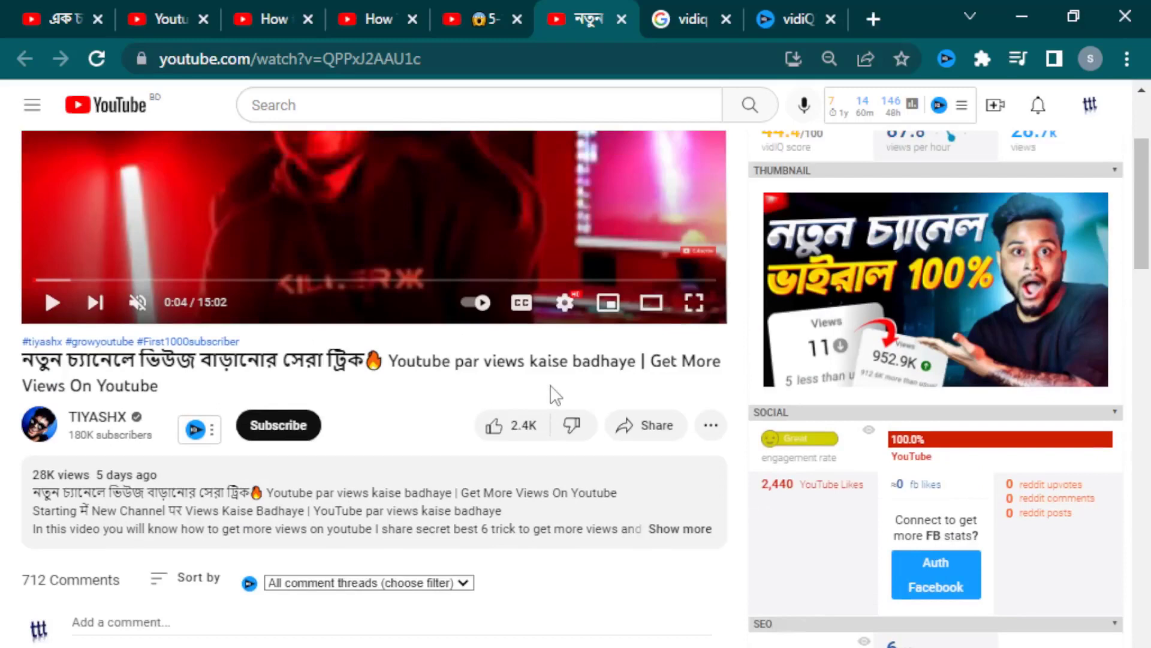
pyautogui.scroll(3, 556, 394)
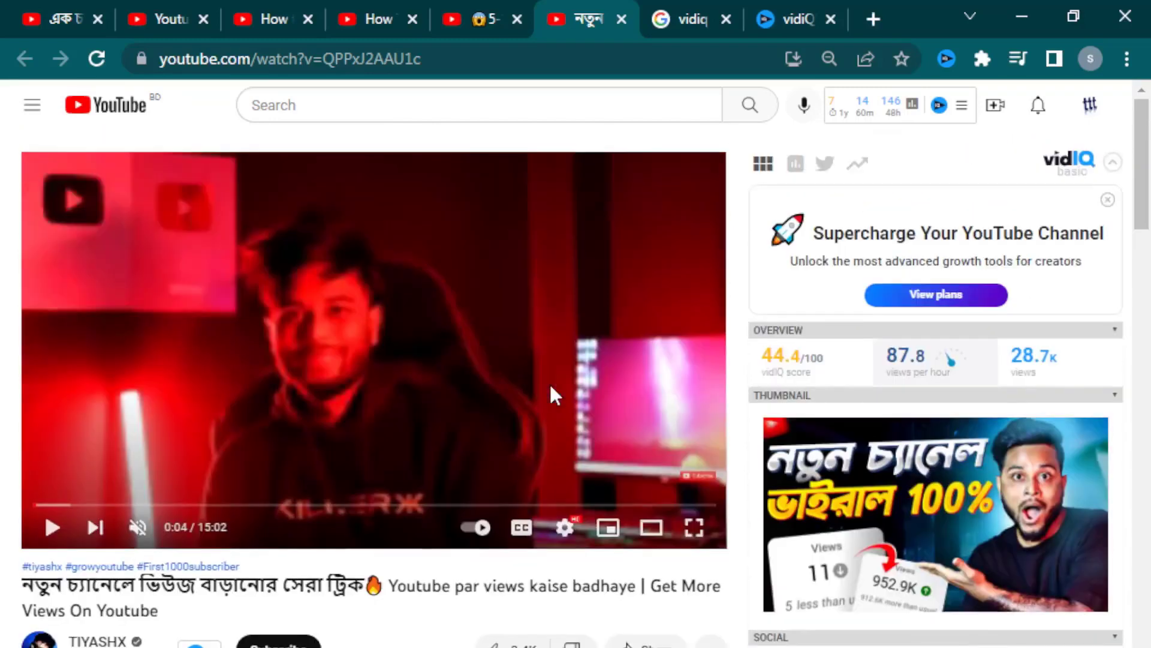
# Step: Switch to Notepad and review the saved title and both collected tag lists
pyautogui.hotkey('alt', 'Tab')
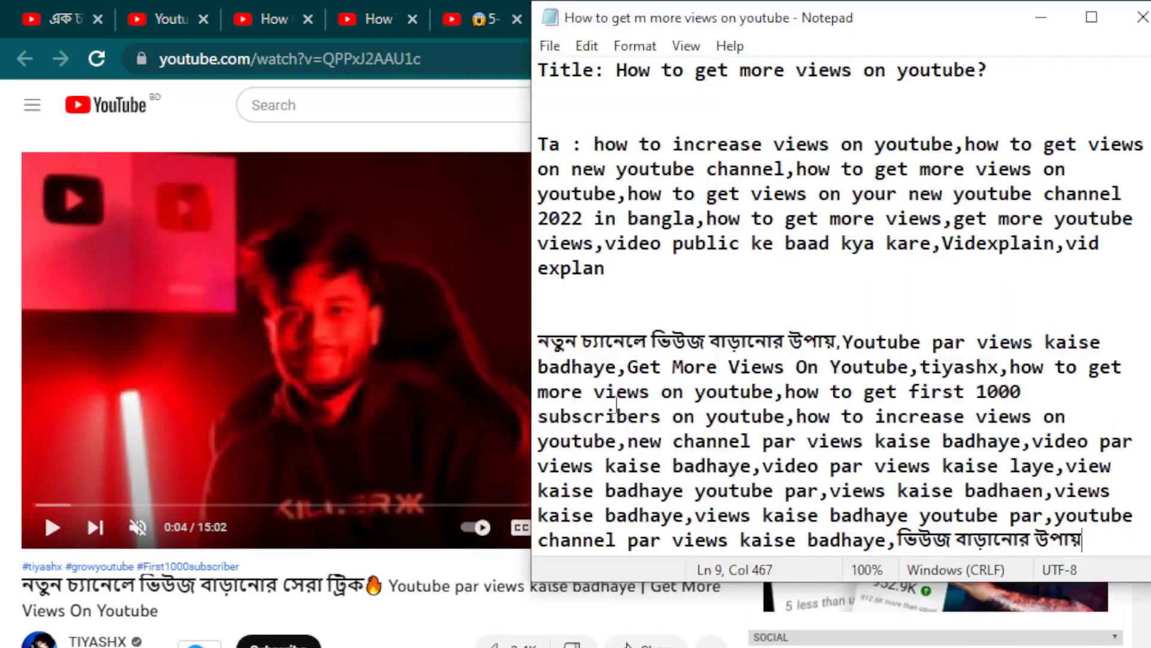
pyautogui.scroll(1, 648, 233)
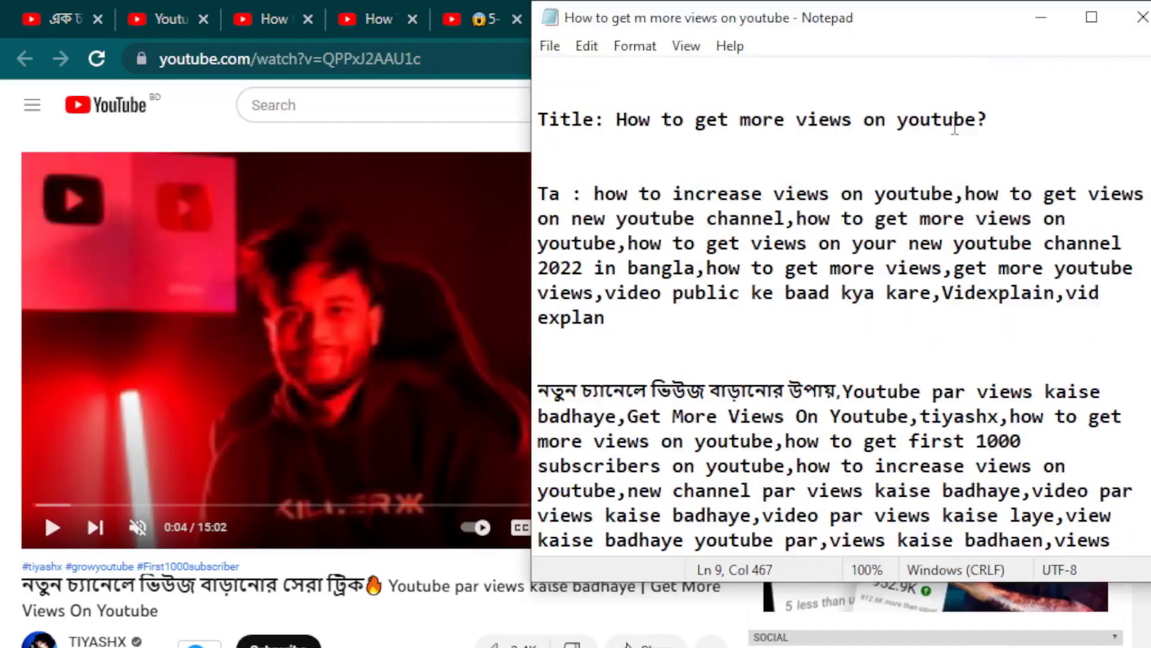
pyautogui.click(989, 121)
pyautogui.click(714, 267)
pyautogui.hotkey('alt', 'Tab')
pyautogui.hotkey('alt', 'Tab')
pyautogui.scroll(-1, 612, 263)
pyautogui.click(618, 312)
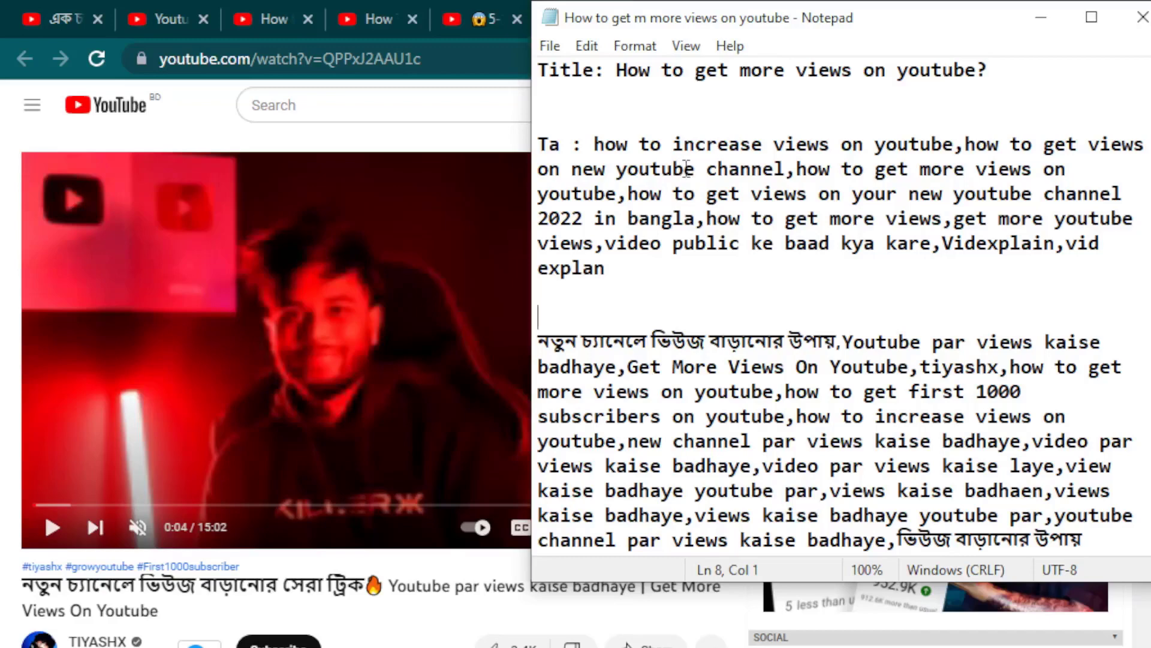
# Step: Return to the browser, open YouTube Studio from the "5-10 Views" video page, and look over the channel dashboard
pyautogui.click(190, 111)
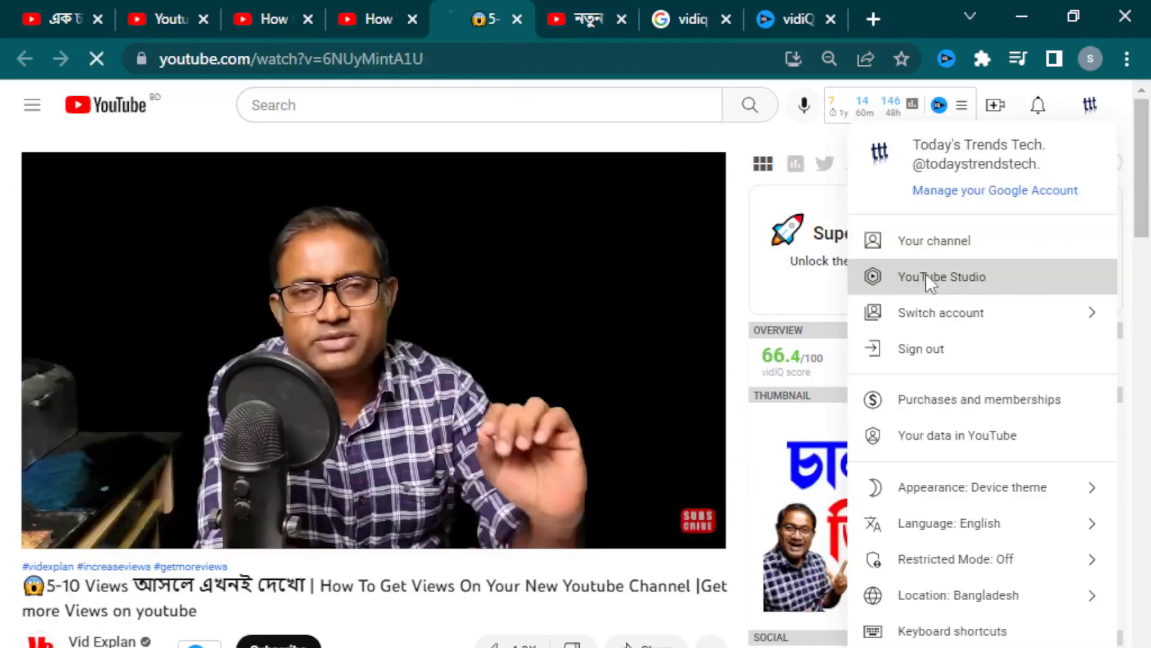
pyautogui.click(926, 272)
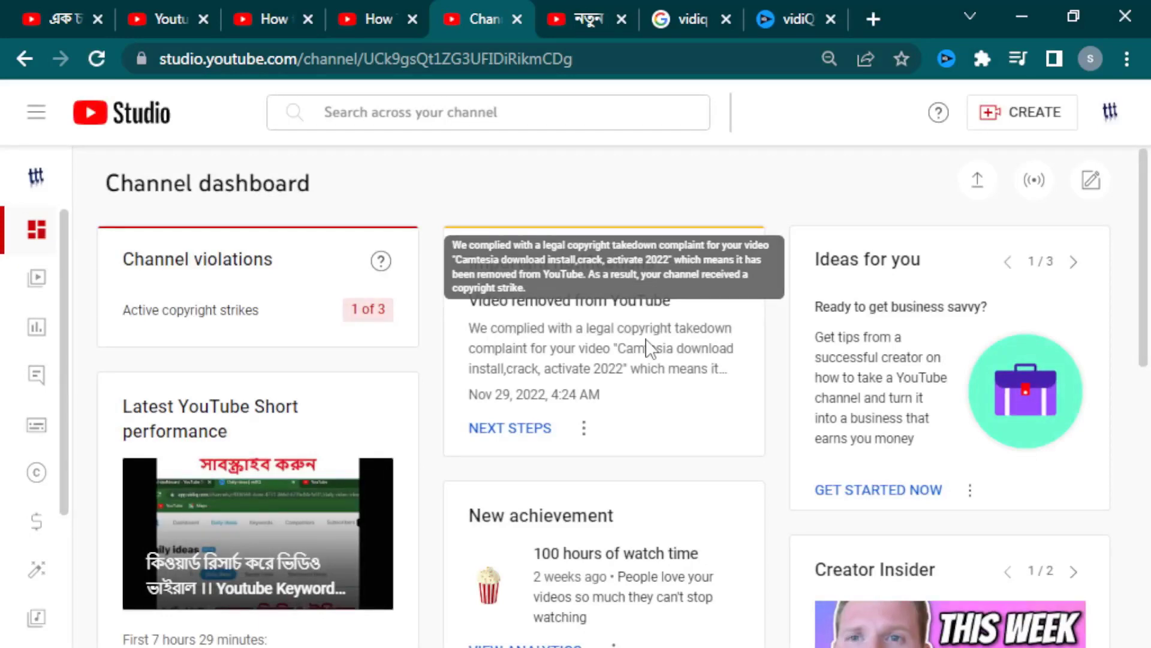
pyautogui.scroll(-7, 649, 346)
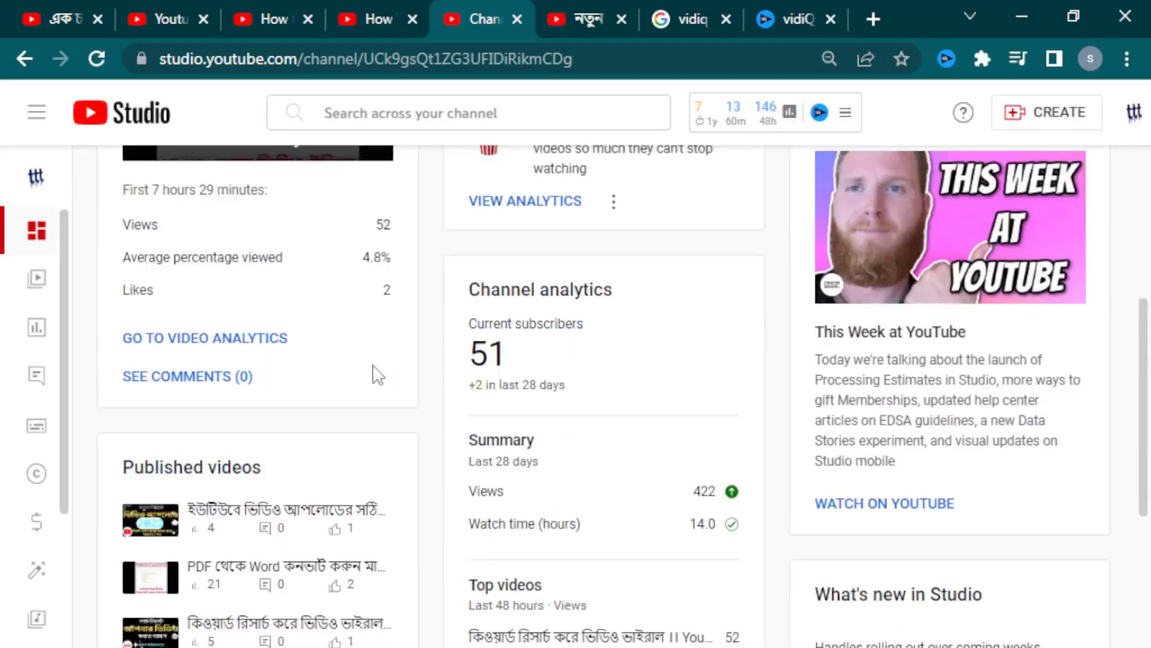
pyautogui.scroll(7, 377, 375)
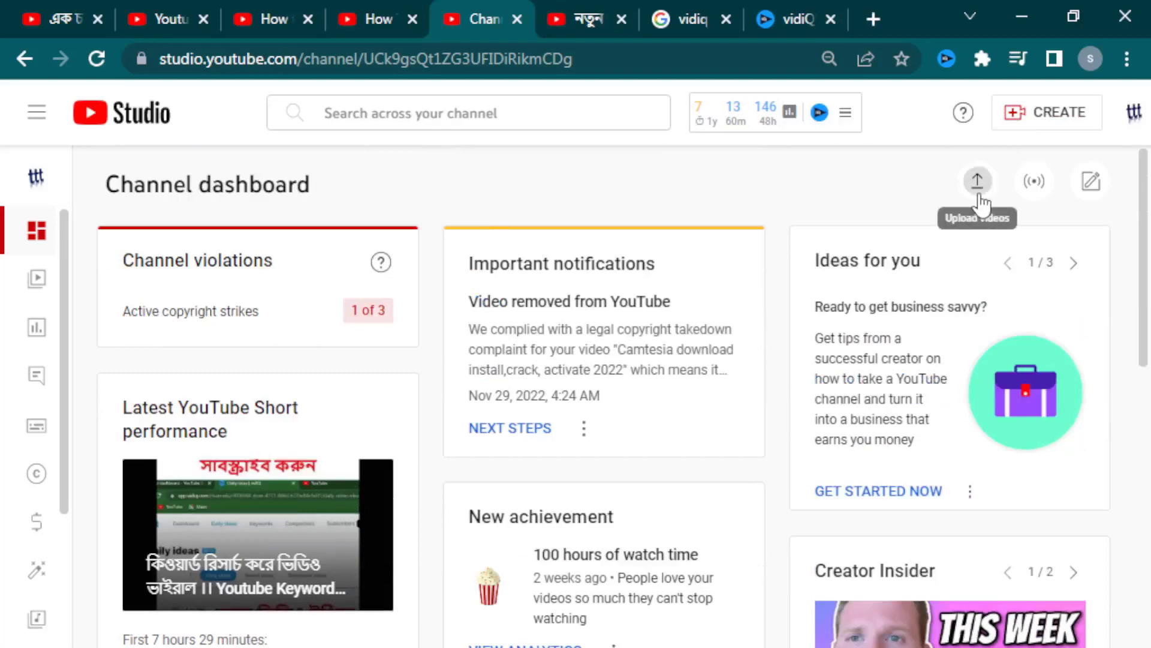
# Step: Start a new video upload and browse to the Office Work (D:) drive in the file selection dialog
pyautogui.click(977, 186)
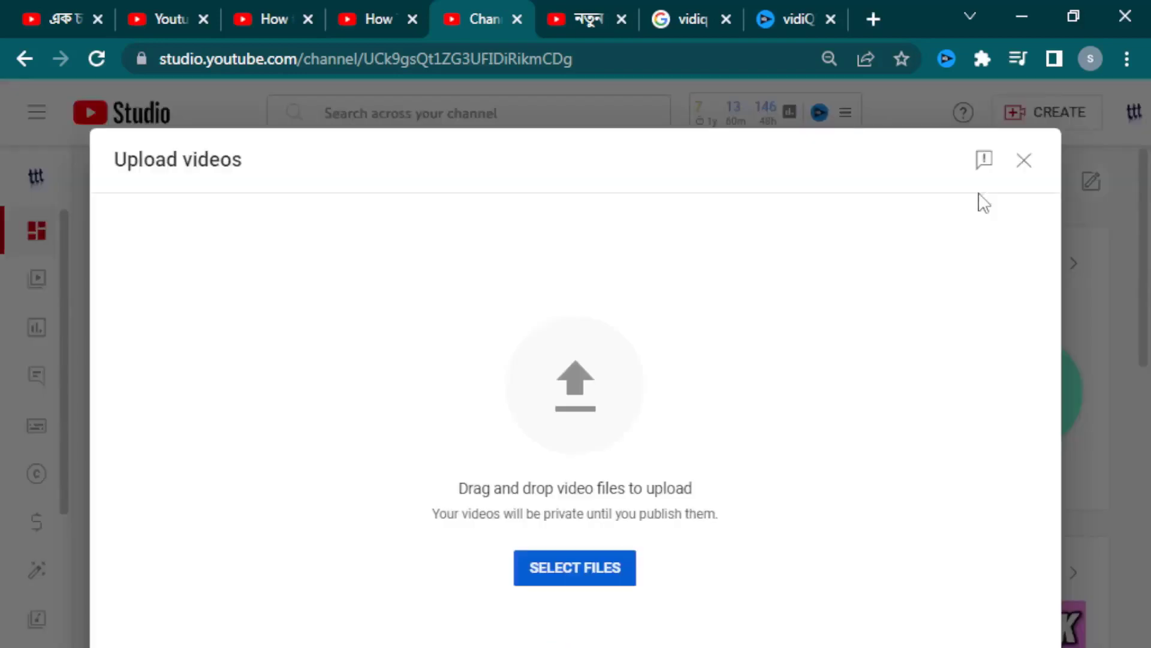
pyautogui.click(527, 433)
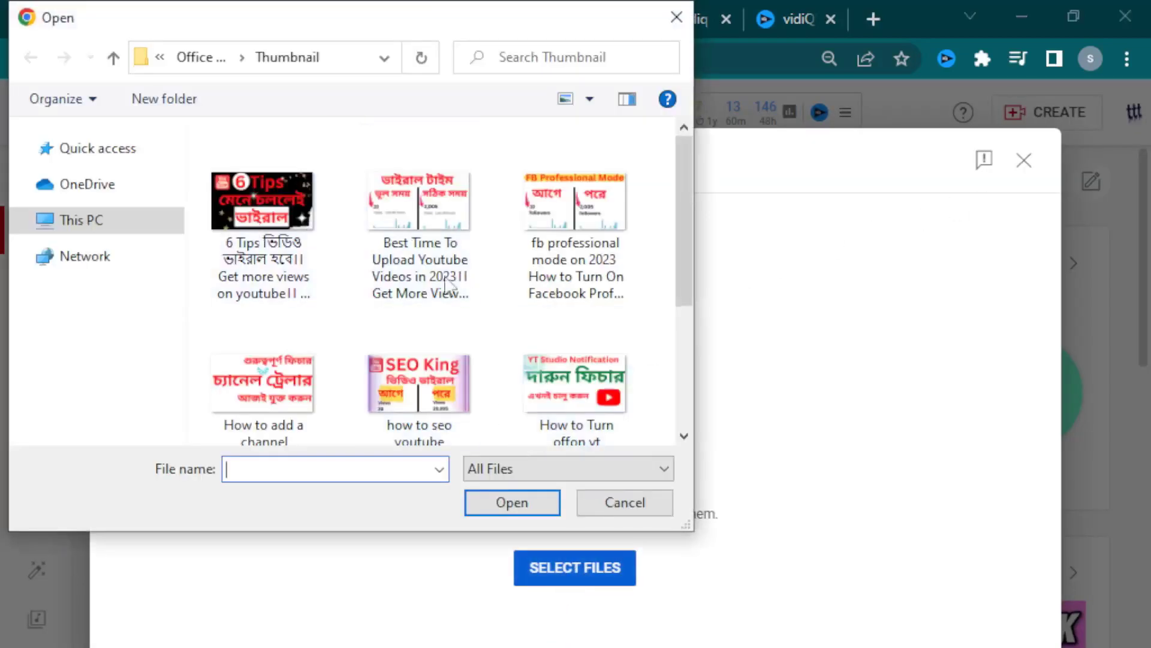
pyautogui.scroll(-3, 290, 308)
pyautogui.scroll(3, 264, 336)
pyautogui.click(104, 228)
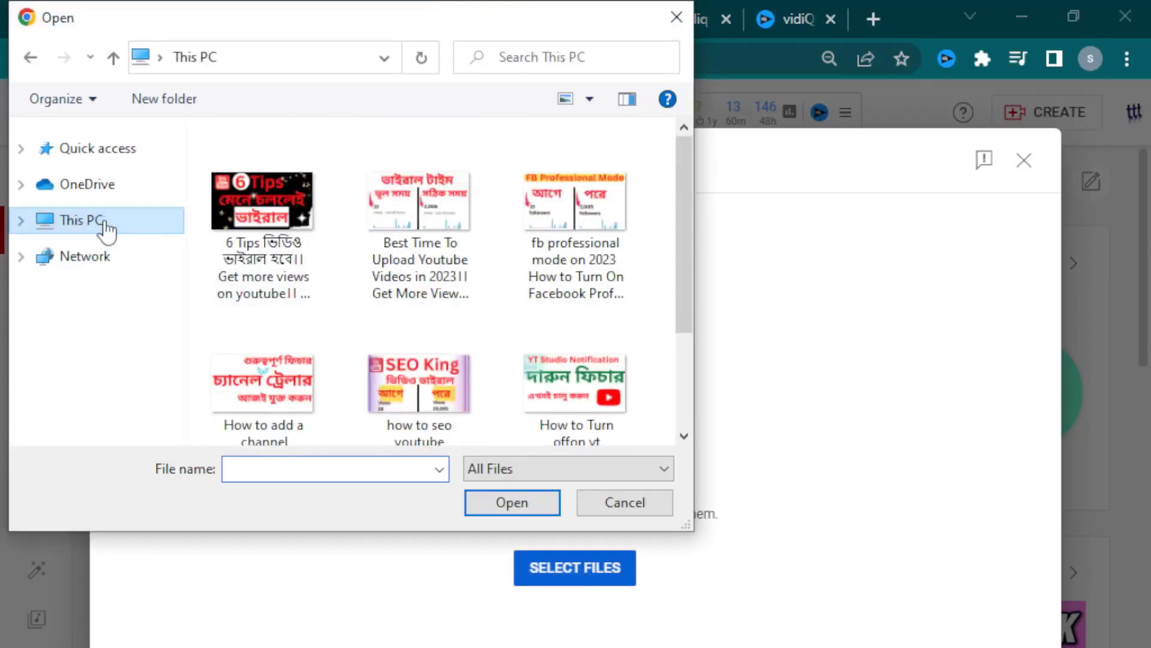
pyautogui.scroll(-5, 390, 288)
pyautogui.doubleClick(321, 405)
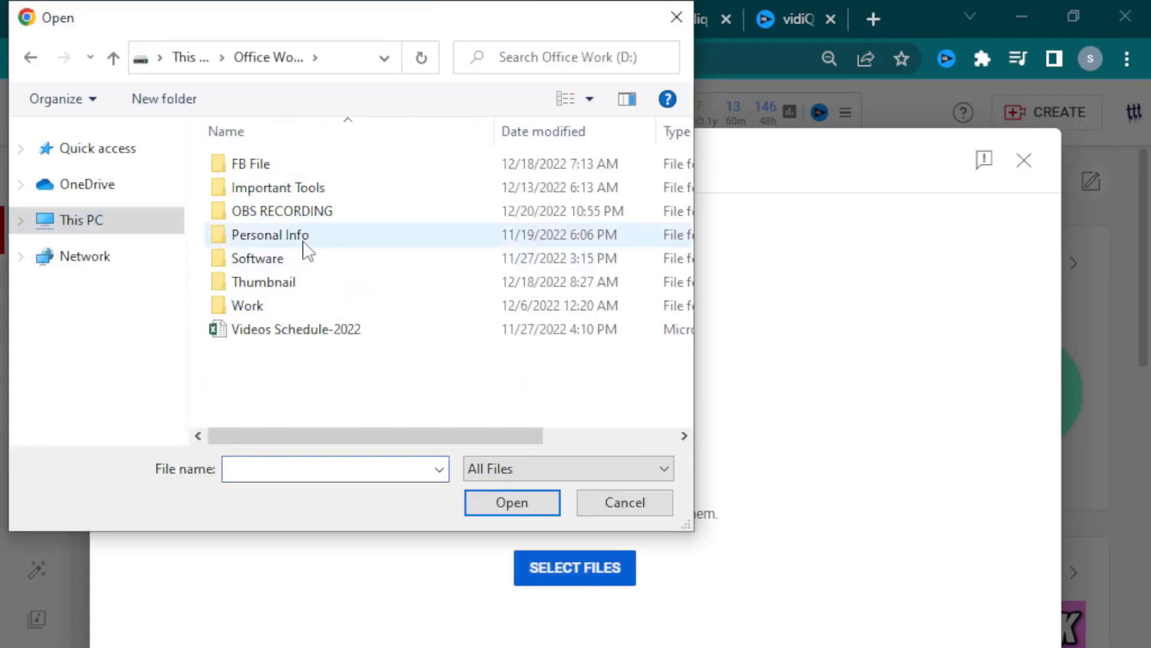
# Step: Upload the video "How to Turn offon yt notification" from the Yt notification folder inside FB File
pyautogui.doubleClick(257, 164)
pyautogui.click(264, 270)
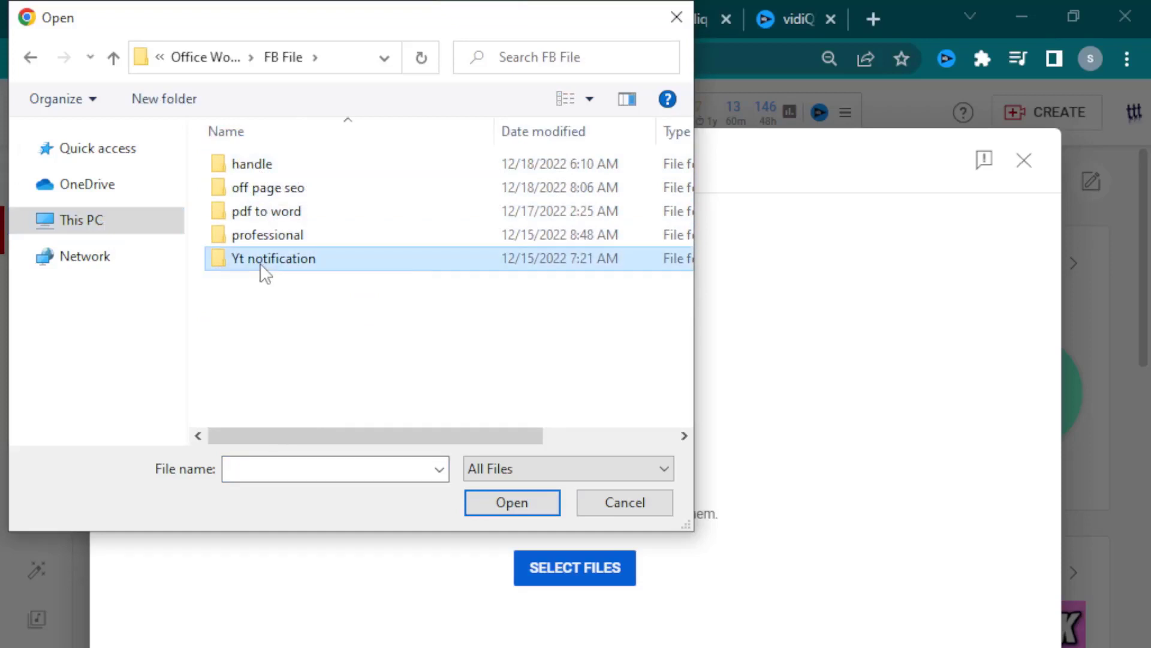
pyautogui.doubleClick(264, 270)
pyautogui.click(595, 264)
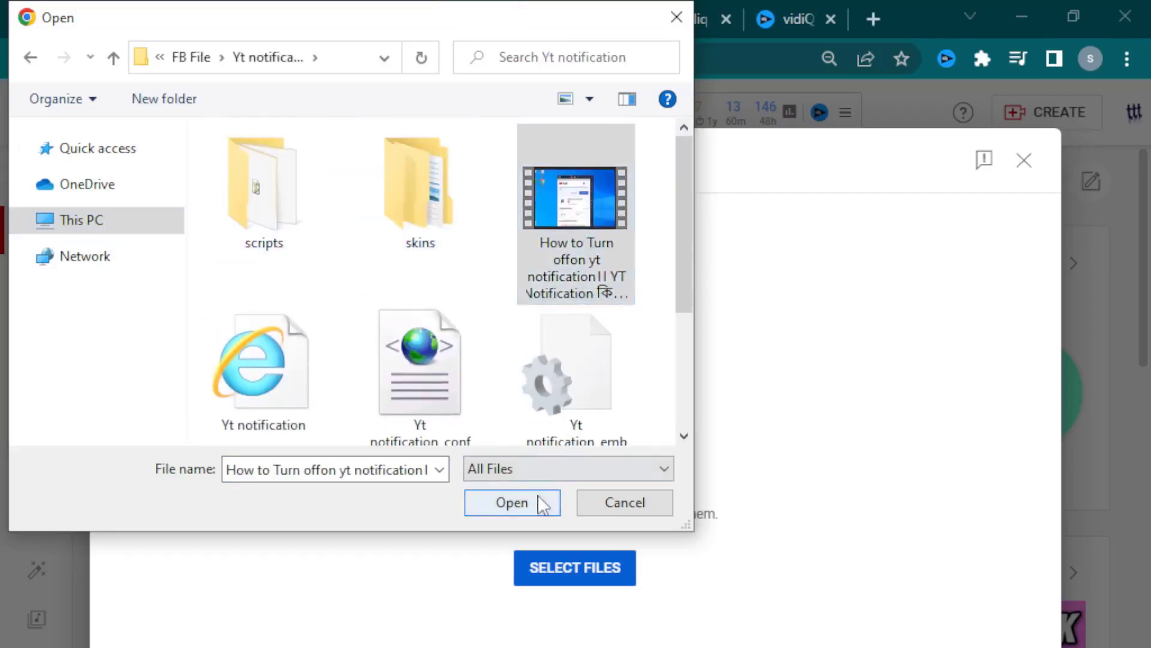
pyautogui.click(541, 504)
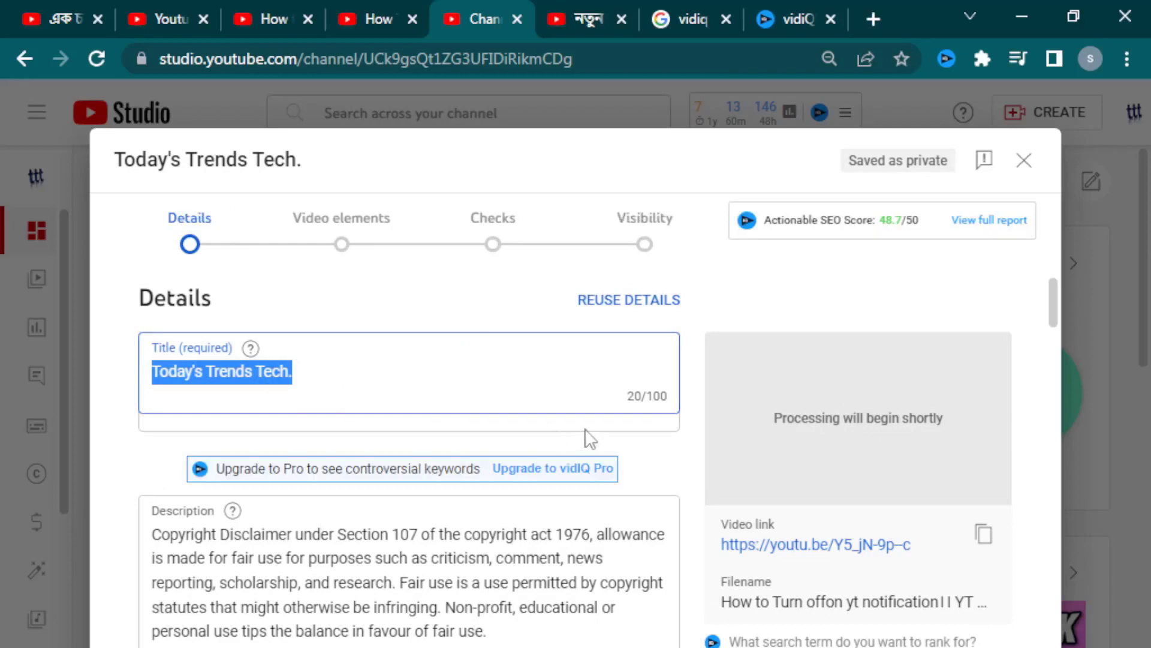
# Step: Insert two blank lines above the copyright disclaimer at the start of the video description
pyautogui.scroll(-3, 192, 443)
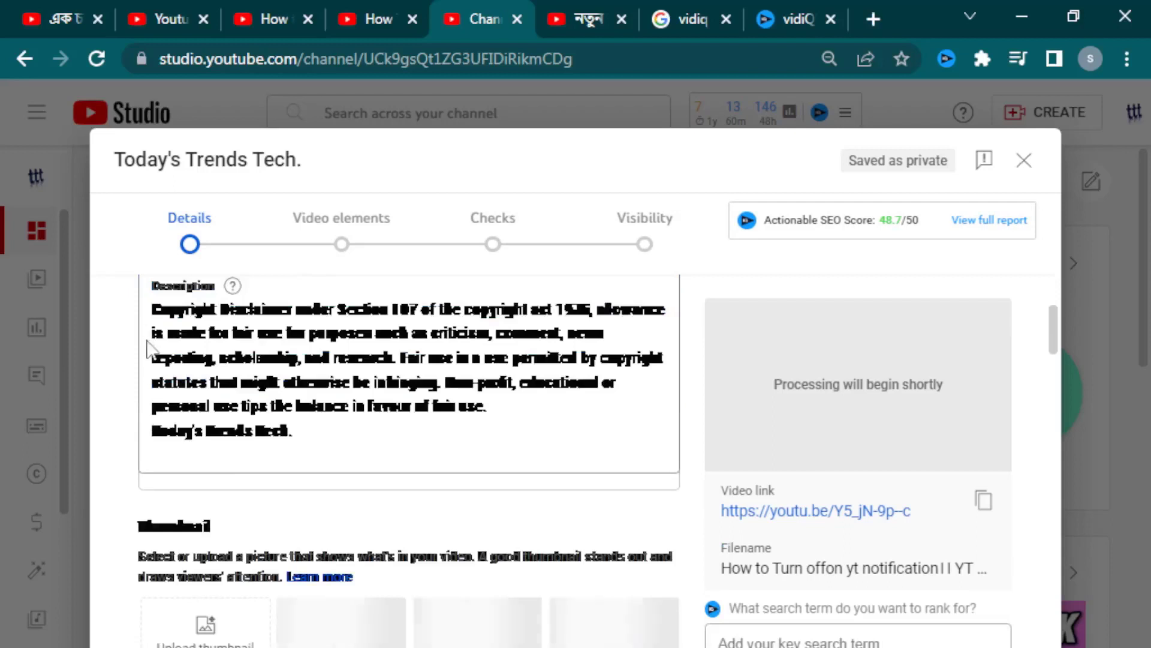
pyautogui.scroll(3, 156, 360)
pyautogui.click(153, 529)
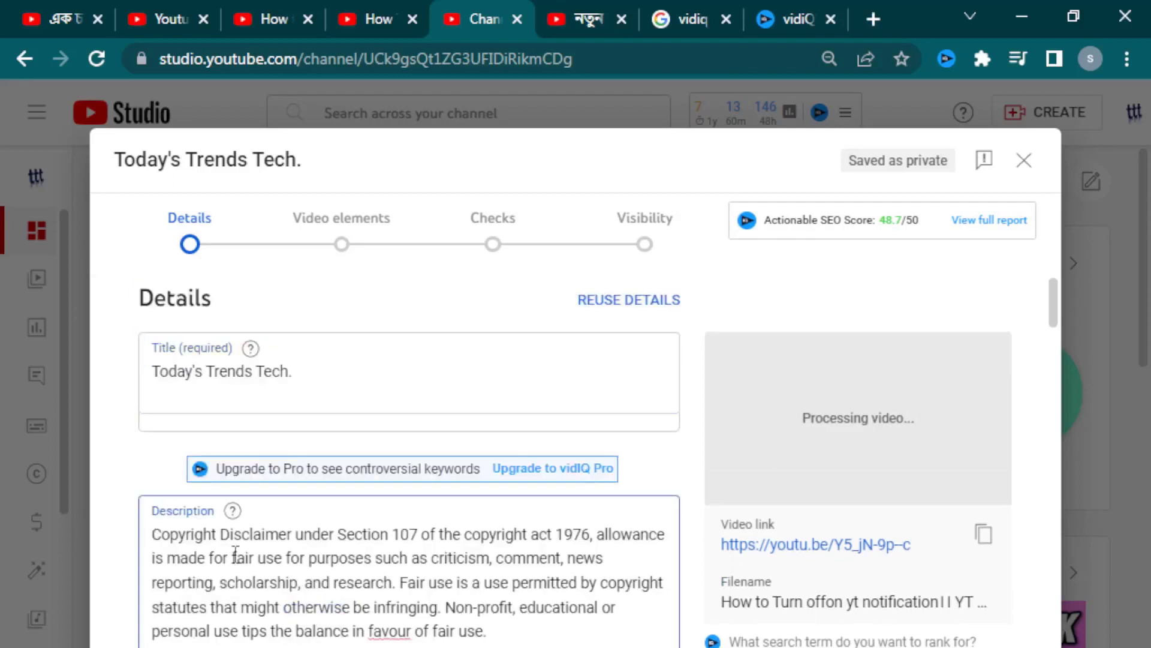
pyautogui.press('Return')
pyautogui.press('Return')
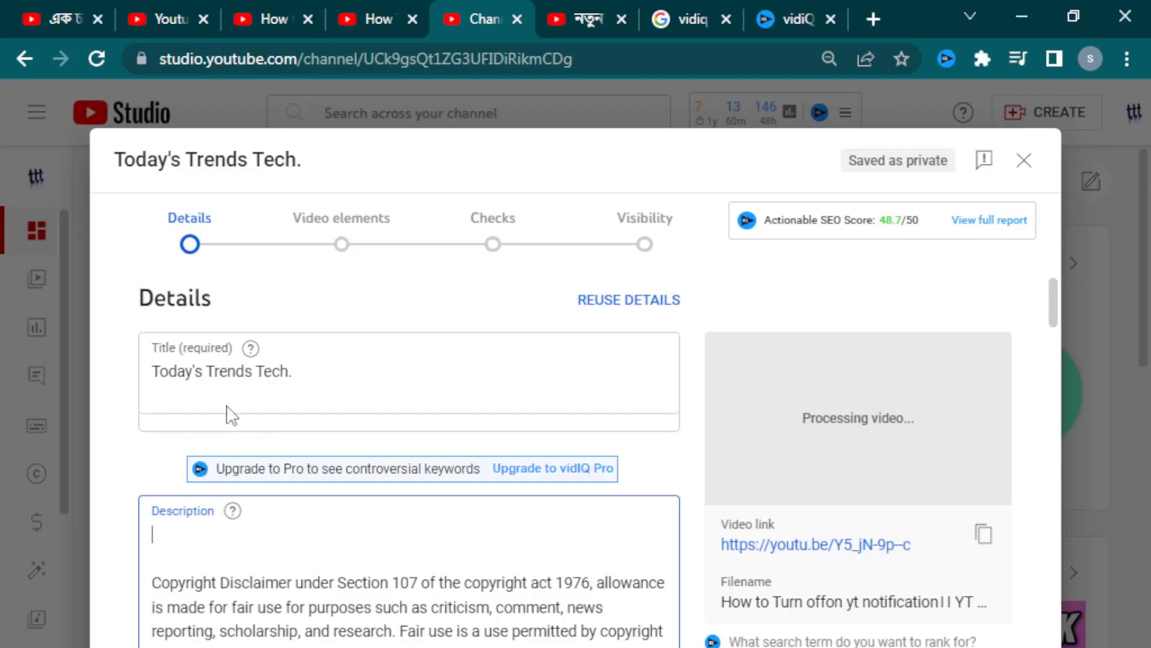
# Step: Copy "How to get more views on youtube?" from Notepad and replace the uploaded video's title with it
pyautogui.hotkey('alt', 'Tab')
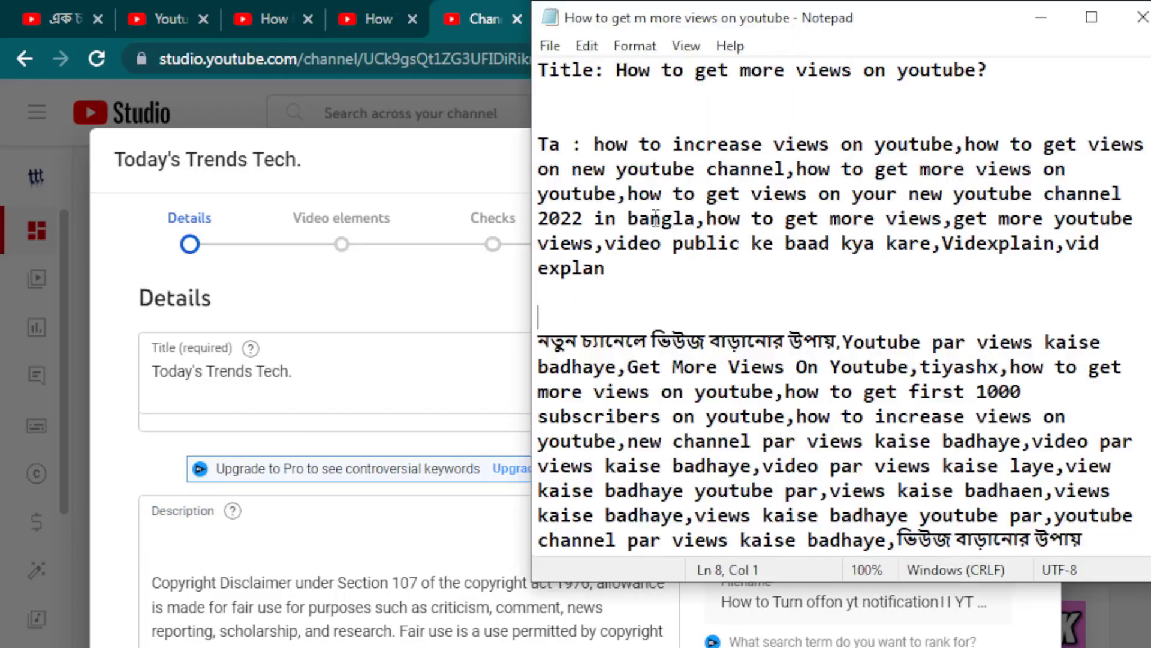
pyautogui.scroll(1, 884, 161)
pyautogui.moveTo(1017, 123); pyautogui.dragTo(621, 135)
pyautogui.hotkey('ctrl', 'c')
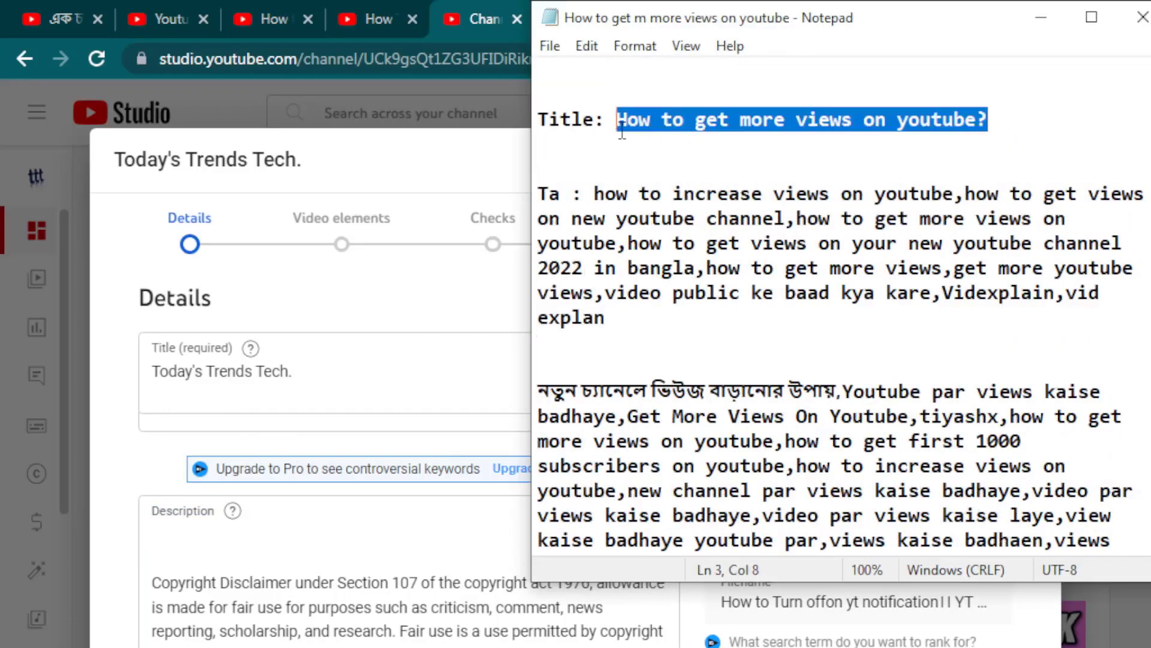
pyautogui.click(272, 365)
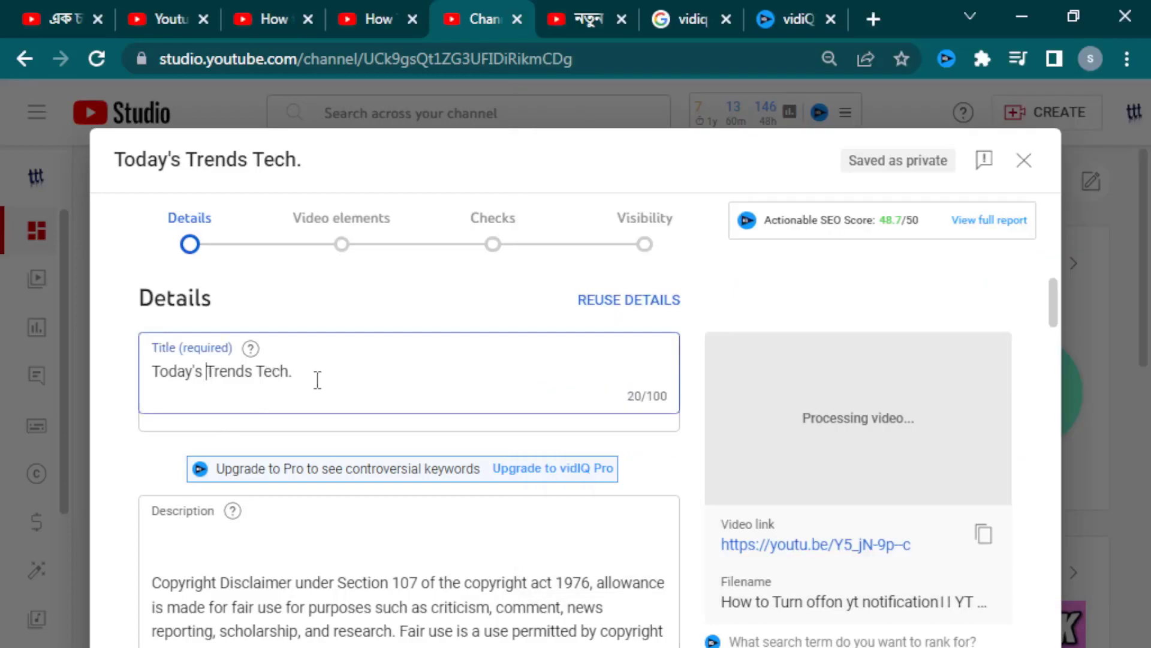
pyautogui.hotkey('ctrl', 'a')
pyautogui.hotkey('ctrl', 'v')
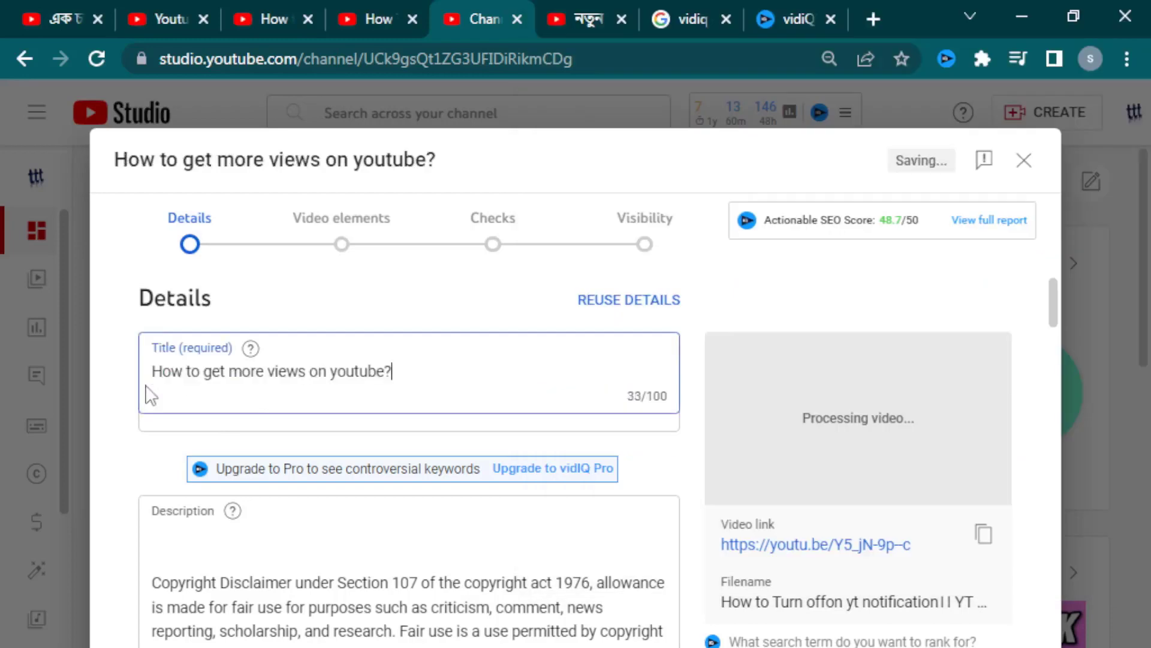
pyautogui.click(268, 549)
pyautogui.click(425, 372)
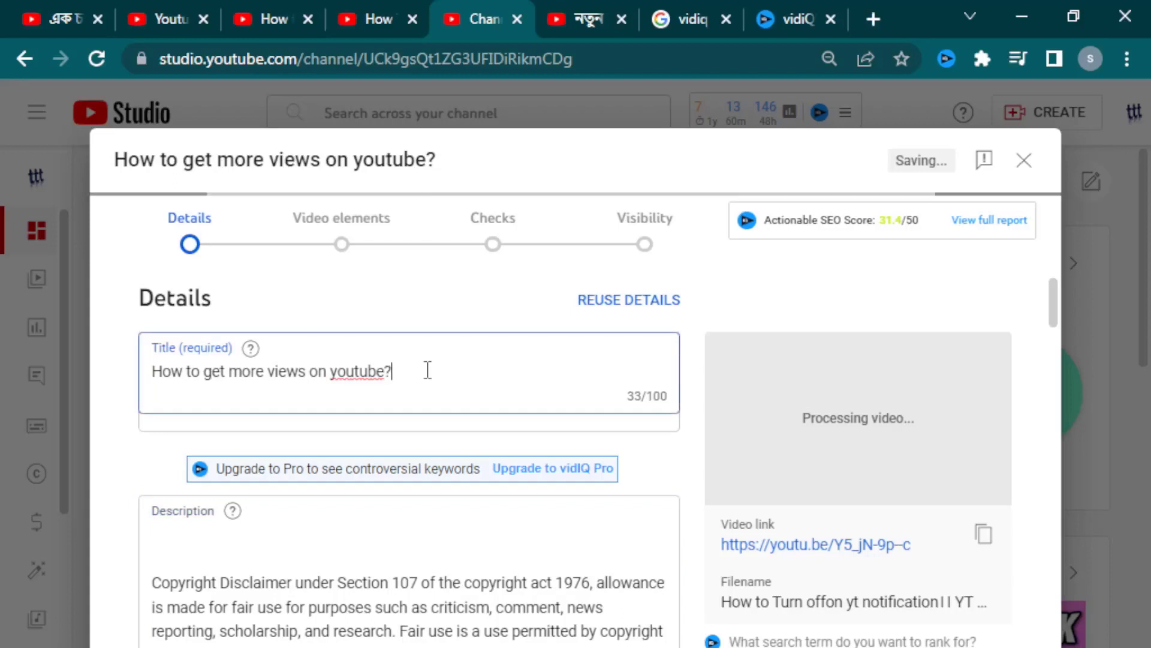
# Step: Paste "How to get more views on youtube?" into the description's first line and again two lines below it
pyautogui.click(215, 550)
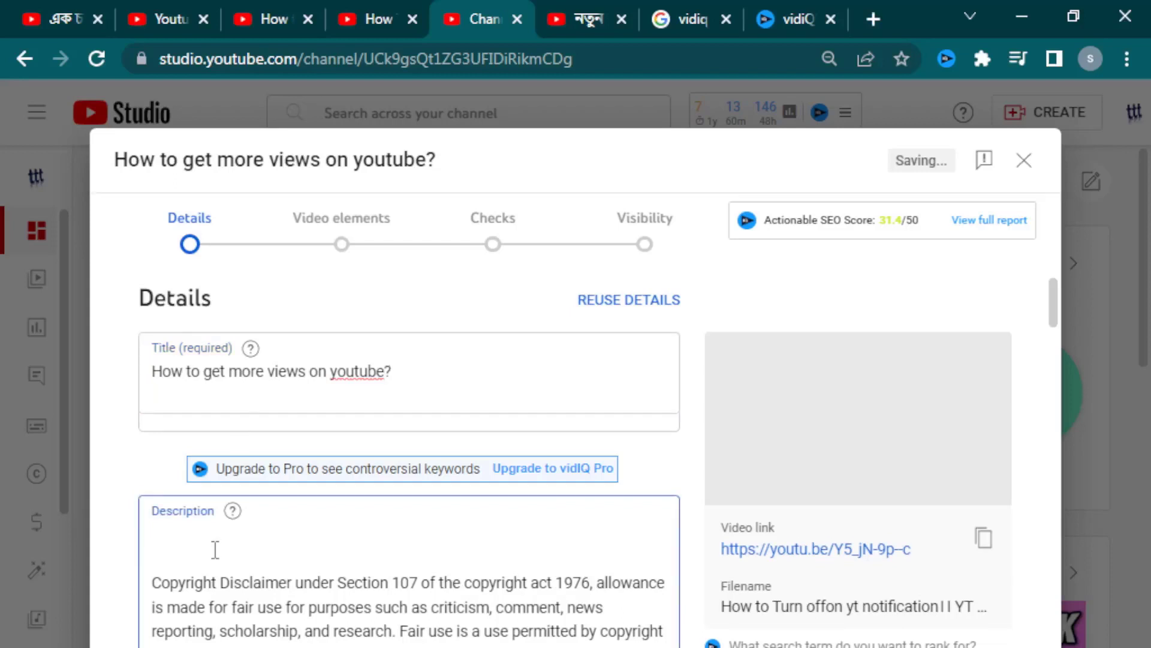
pyautogui.press('Return')
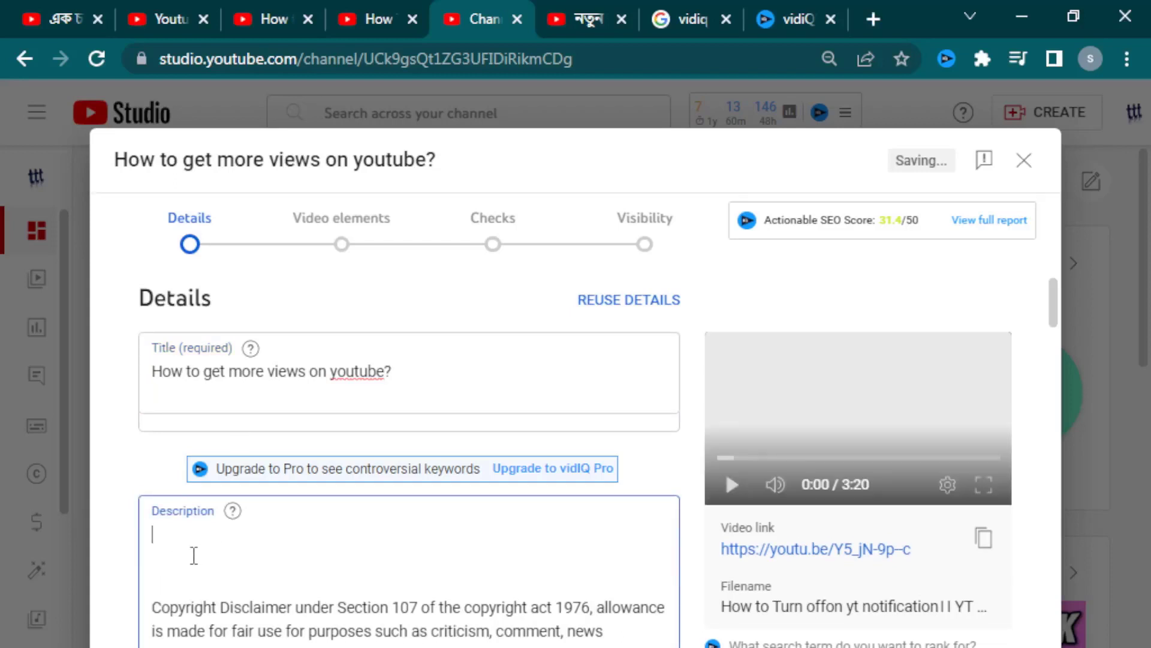
pyautogui.hotkey('ctrl', 'v')
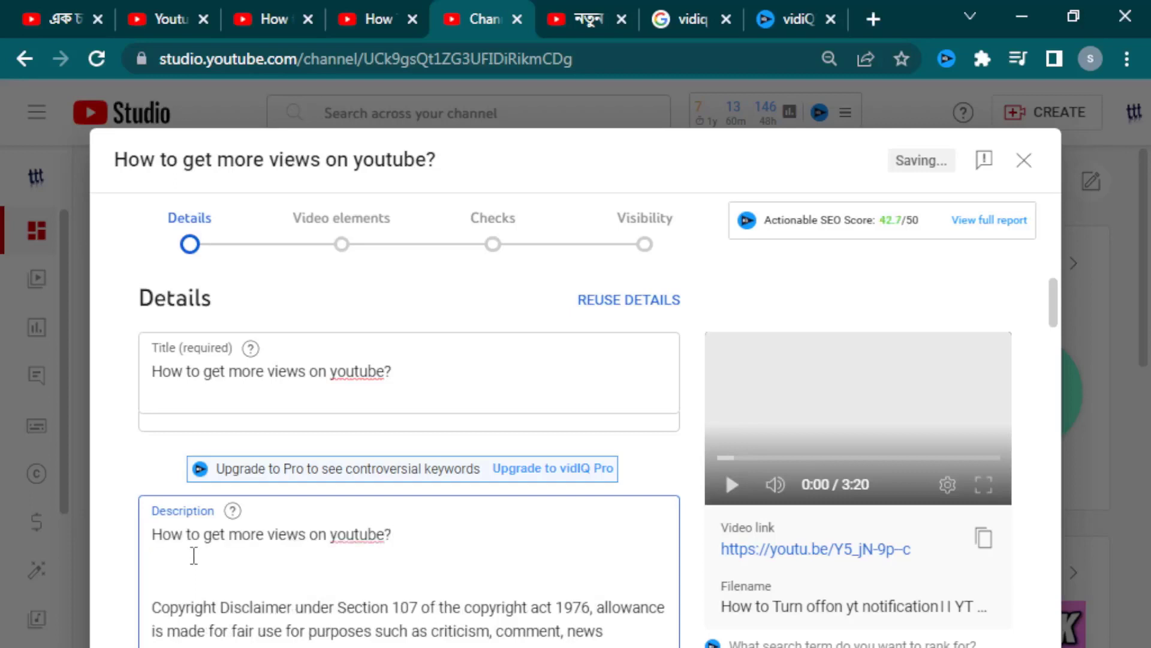
pyautogui.press('Return')
pyautogui.press('Return')
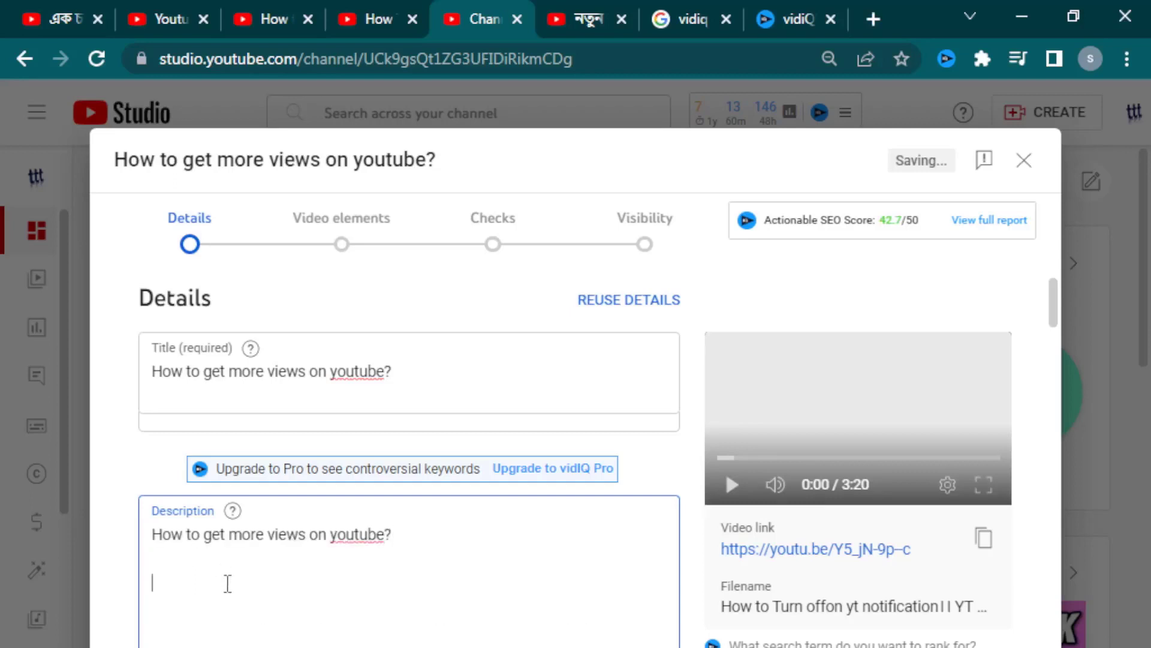
pyautogui.hotkey('ctrl', 'v')
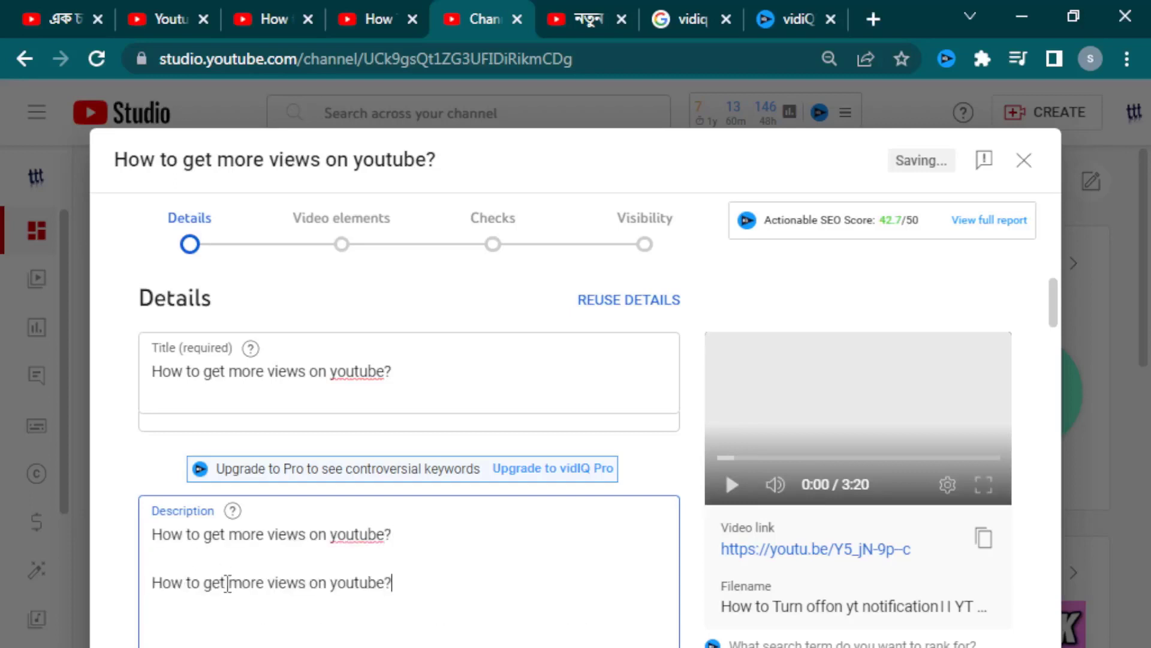
# Step: Insert "In this video I will show you," before the second "How to get more views on youtube?" line in the description
pyautogui.click(152, 586)
pyautogui.write('In this vid')
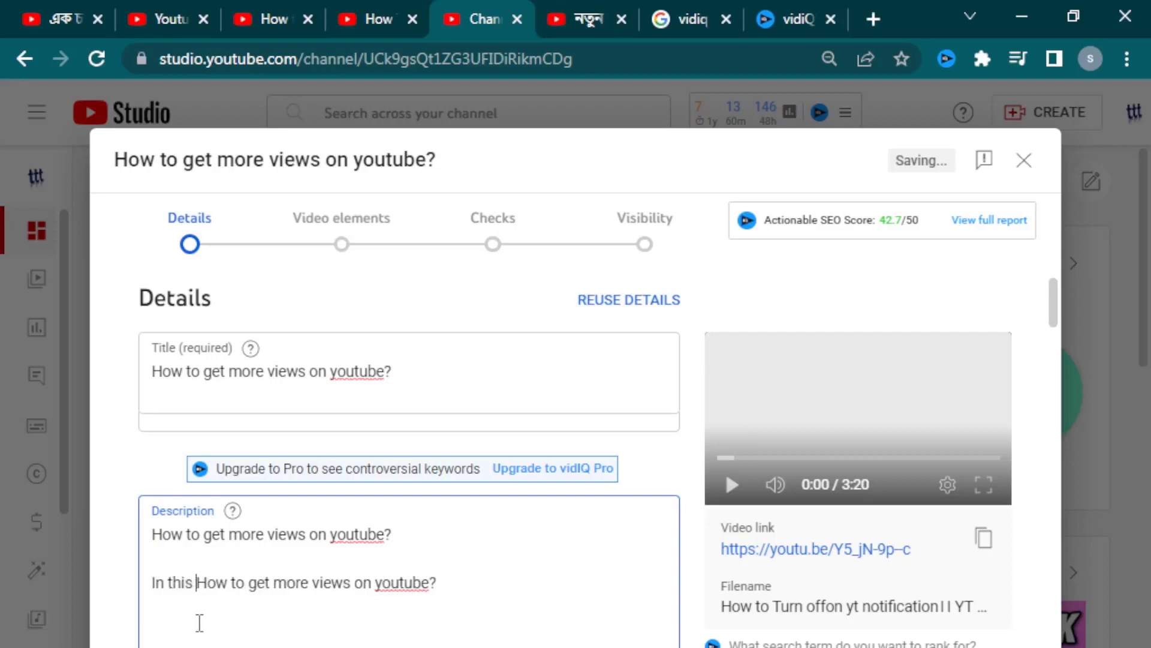
pyautogui.write('eo')
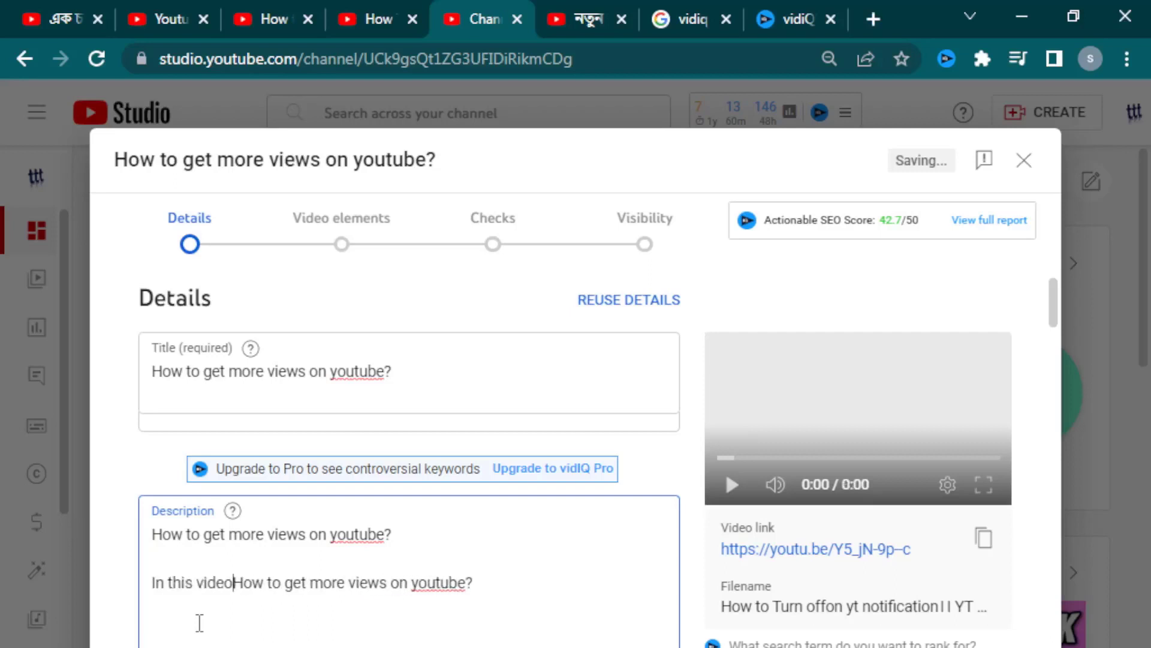
pyautogui.write(' I will sh')
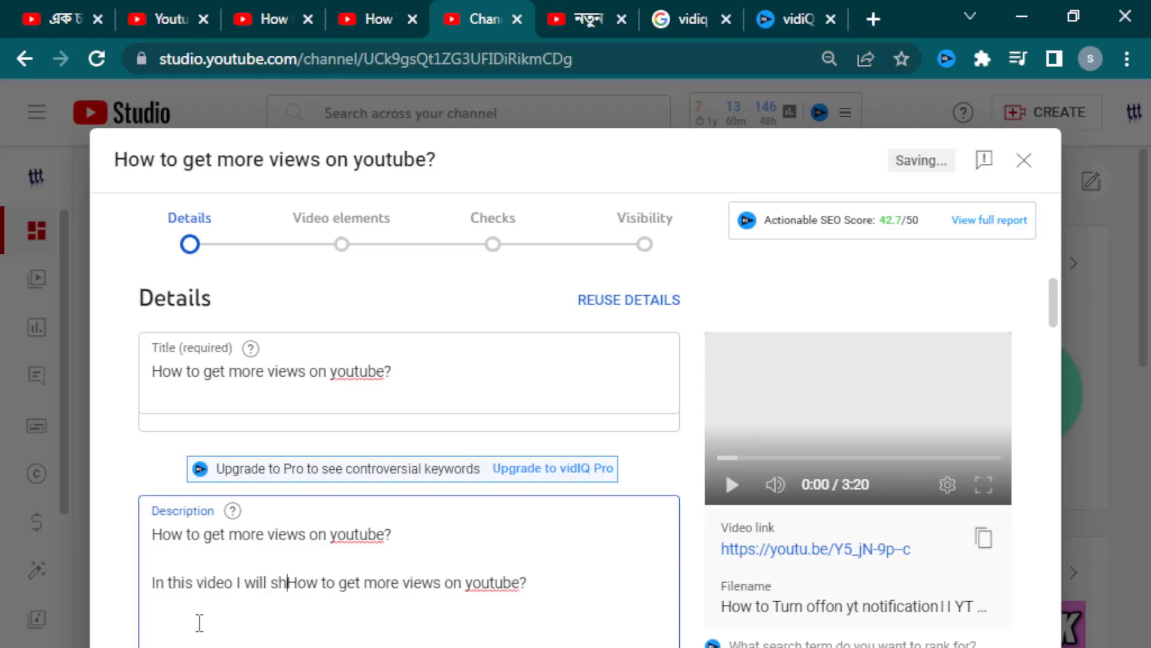
pyautogui.write('ow ')
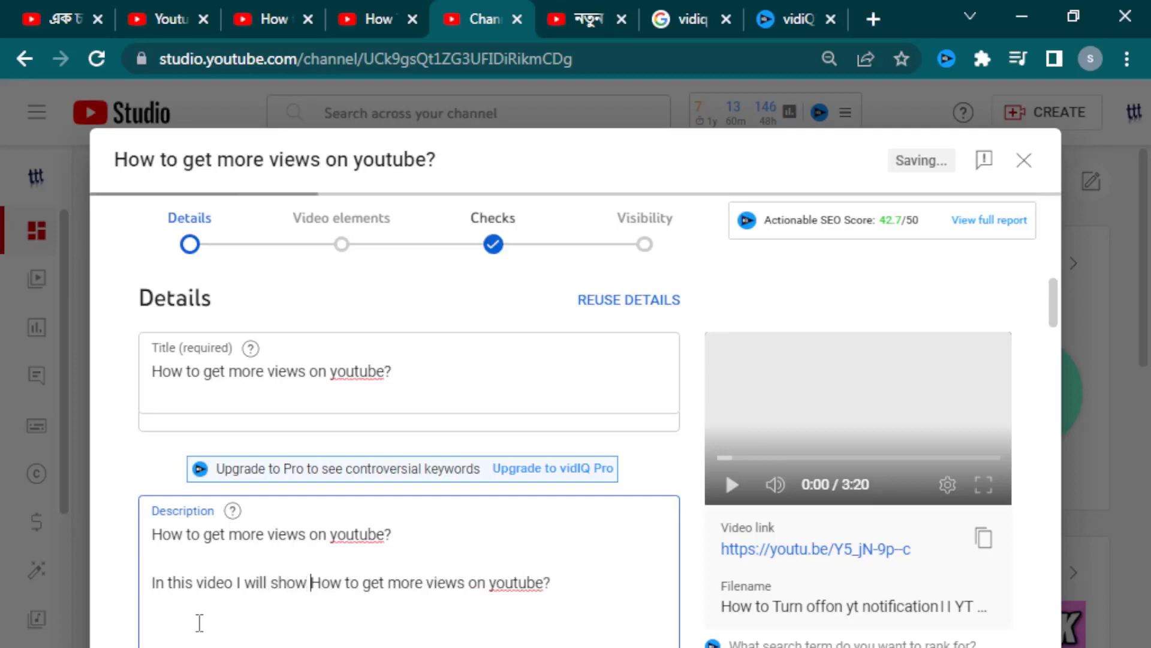
pyautogui.write('you')
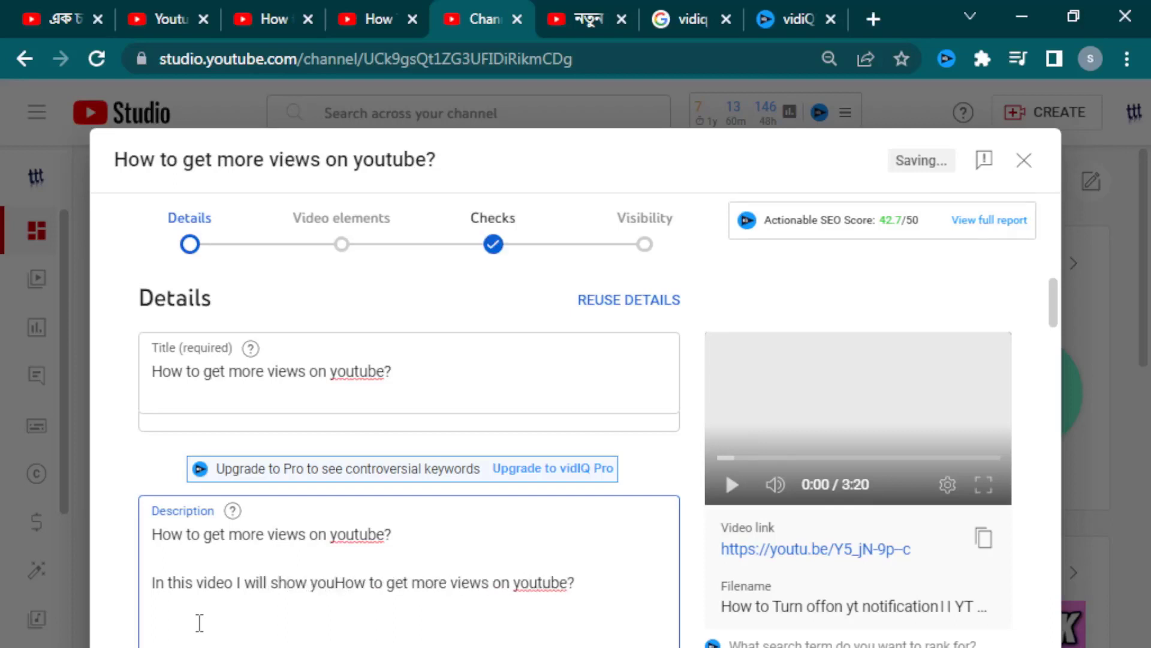
pyautogui.write(' How')
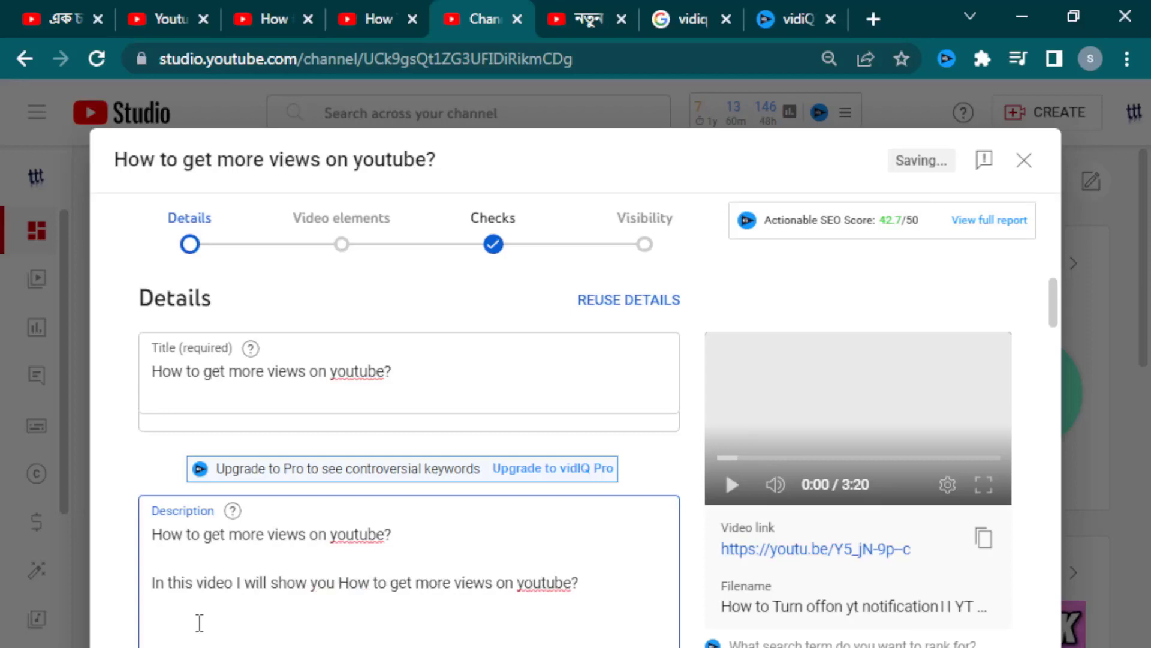
pyautogui.hotkey('ctrl', 's')
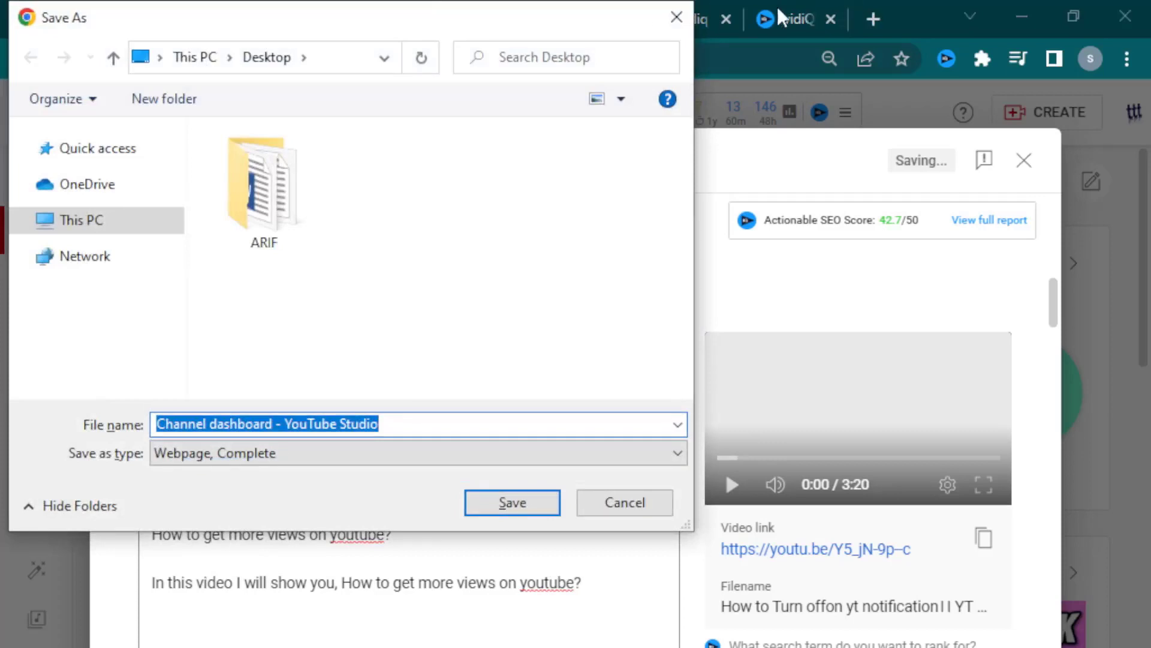
pyautogui.click(676, 17)
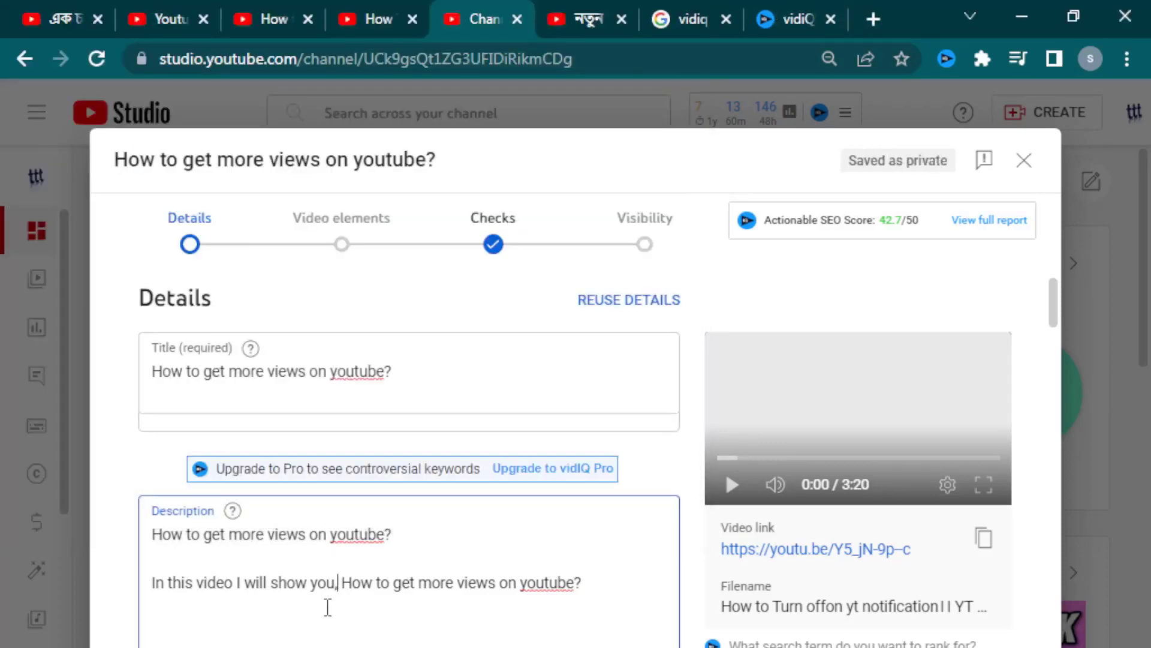
# Step: Copy the first keyword list, after "Ta :", from Notepad and paste it into the description above the copyright disclaimer, separated by blank lines
pyautogui.scroll(-2, 288, 564)
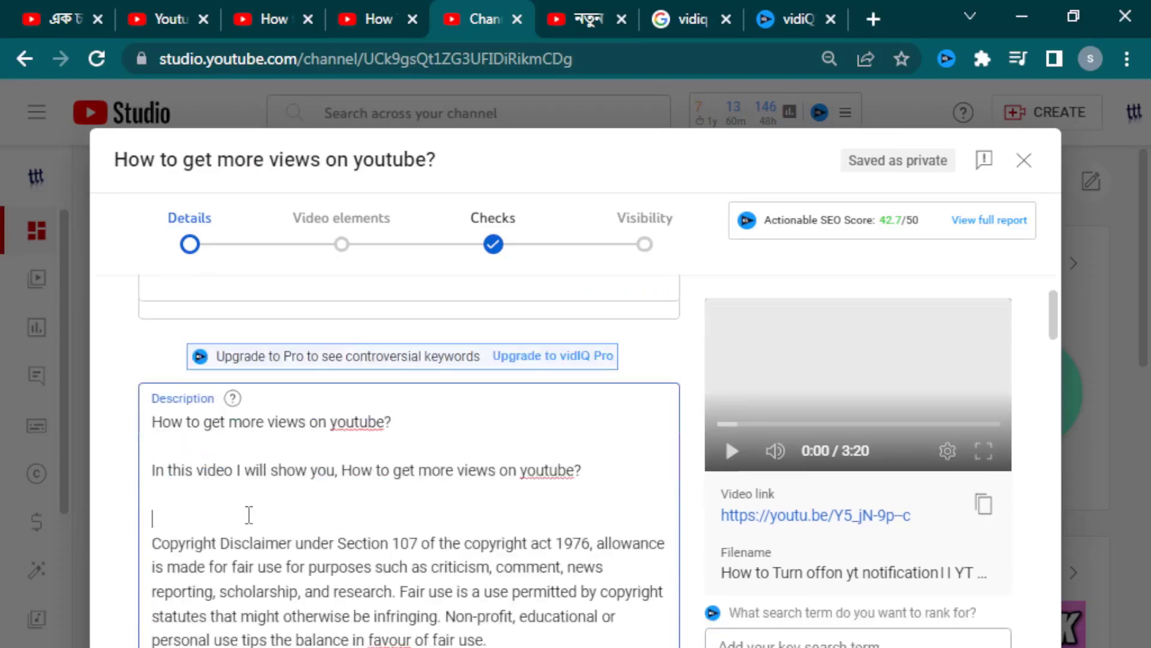
pyautogui.click(249, 514)
pyautogui.press('Return')
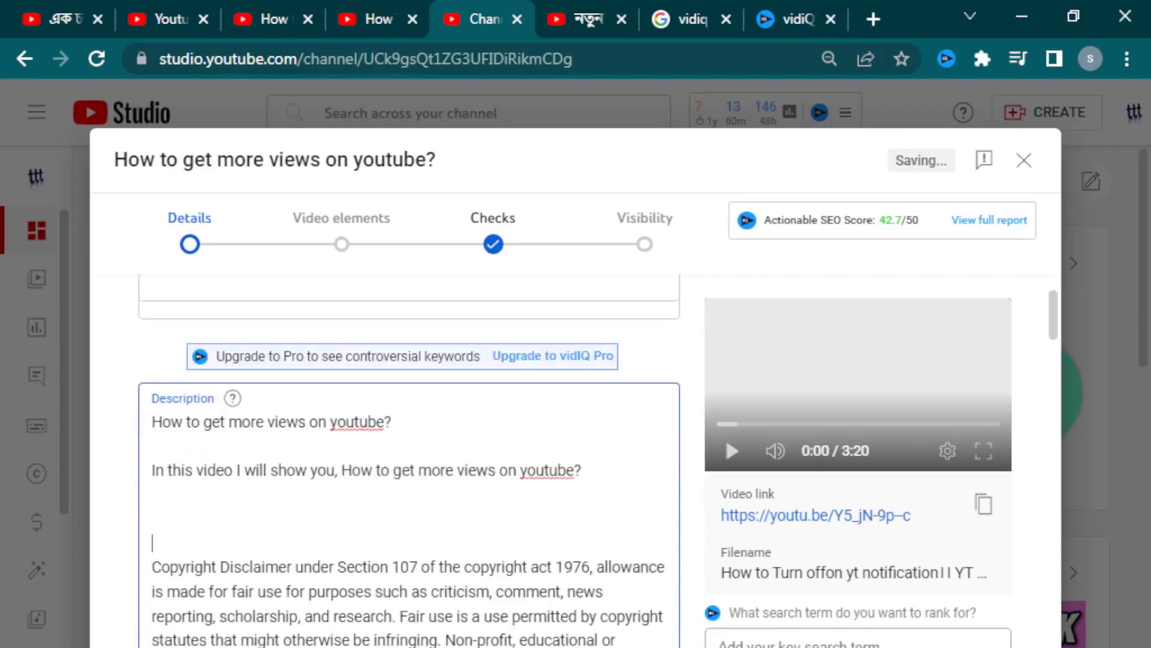
pyautogui.hotkey('alt', 'Tab')
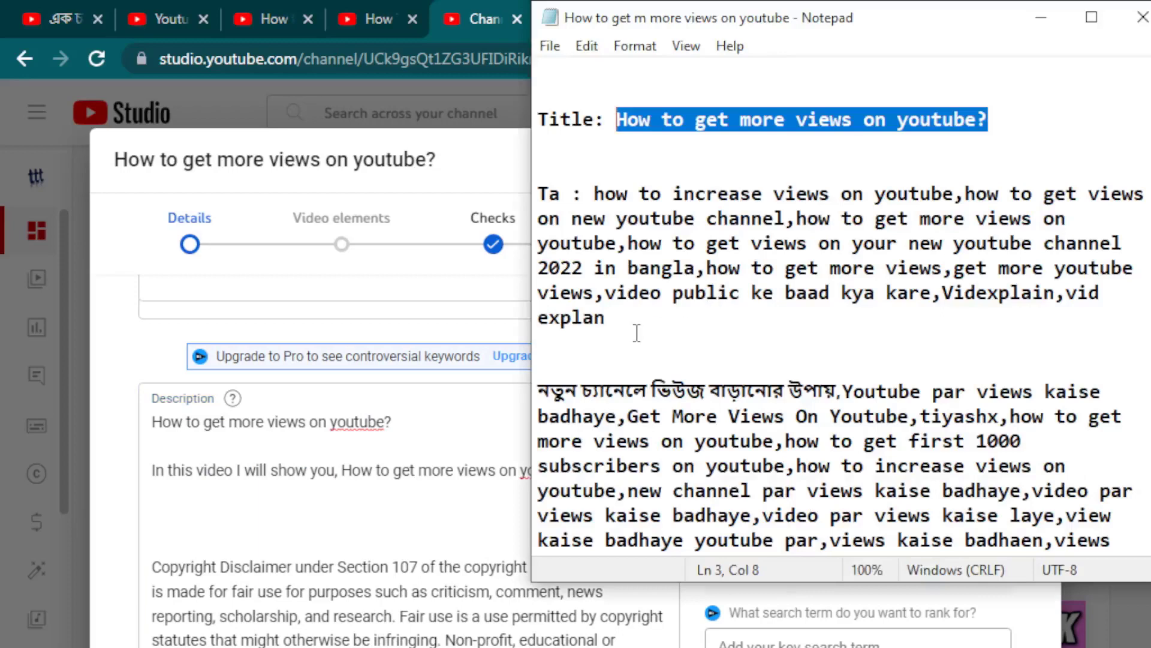
pyautogui.scroll(-1, 628, 322)
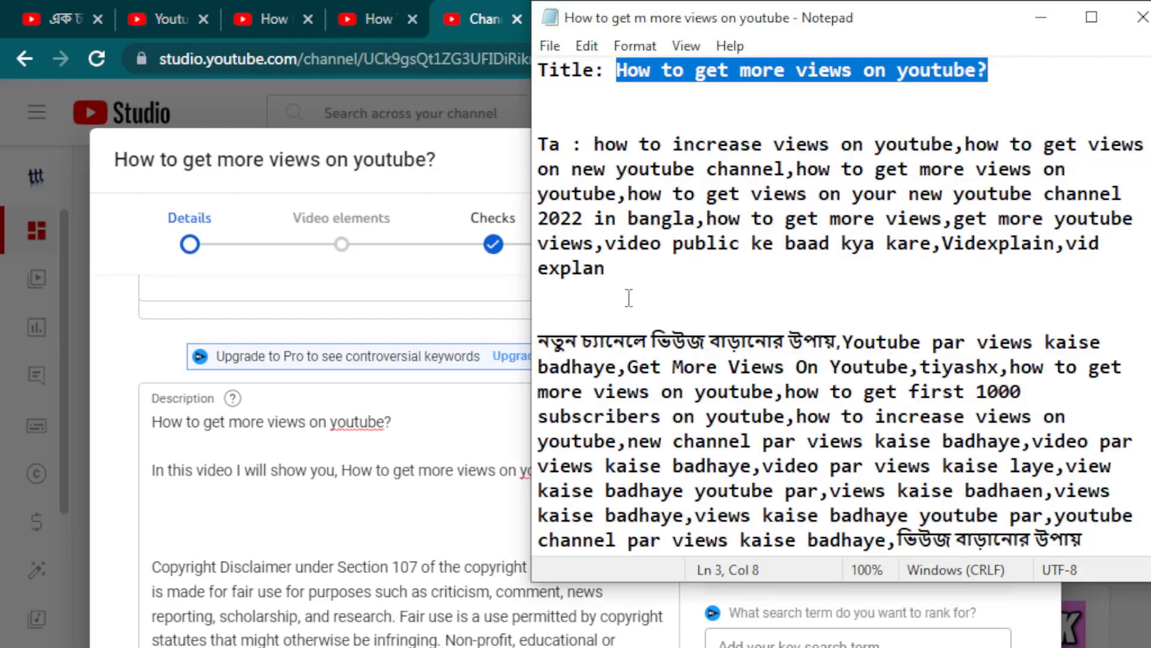
pyautogui.scroll(1, 628, 322)
pyautogui.moveTo(615, 322); pyautogui.dragTo(594, 193)
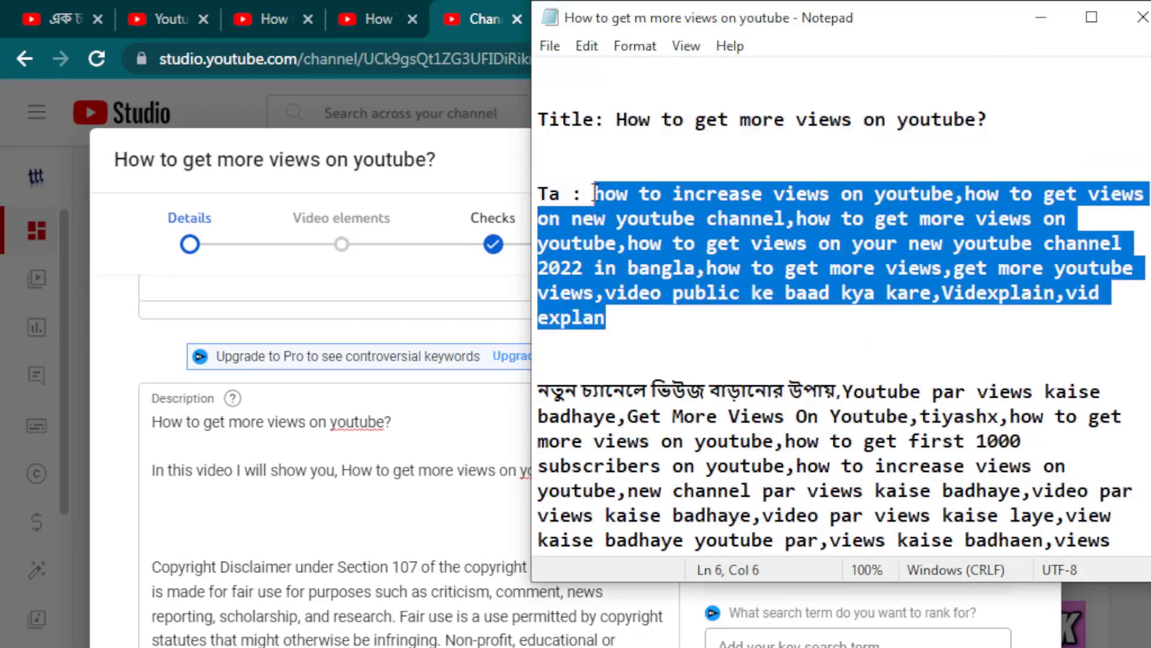
pyautogui.hotkey('ctrl', 'c')
pyautogui.click(244, 527)
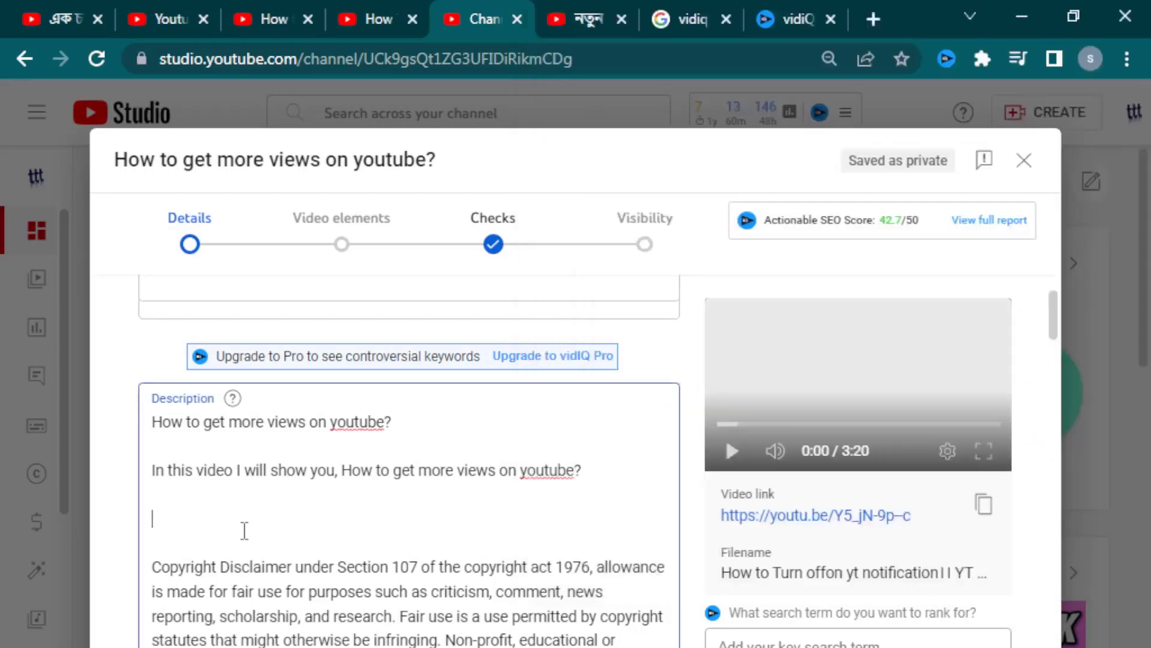
pyautogui.hotkey('ctrl', 'v')
# Step: Put the first four pasted keyword phrases on separate lines in the description, removing the commas between them
pyautogui.scroll(-2, 242, 527)
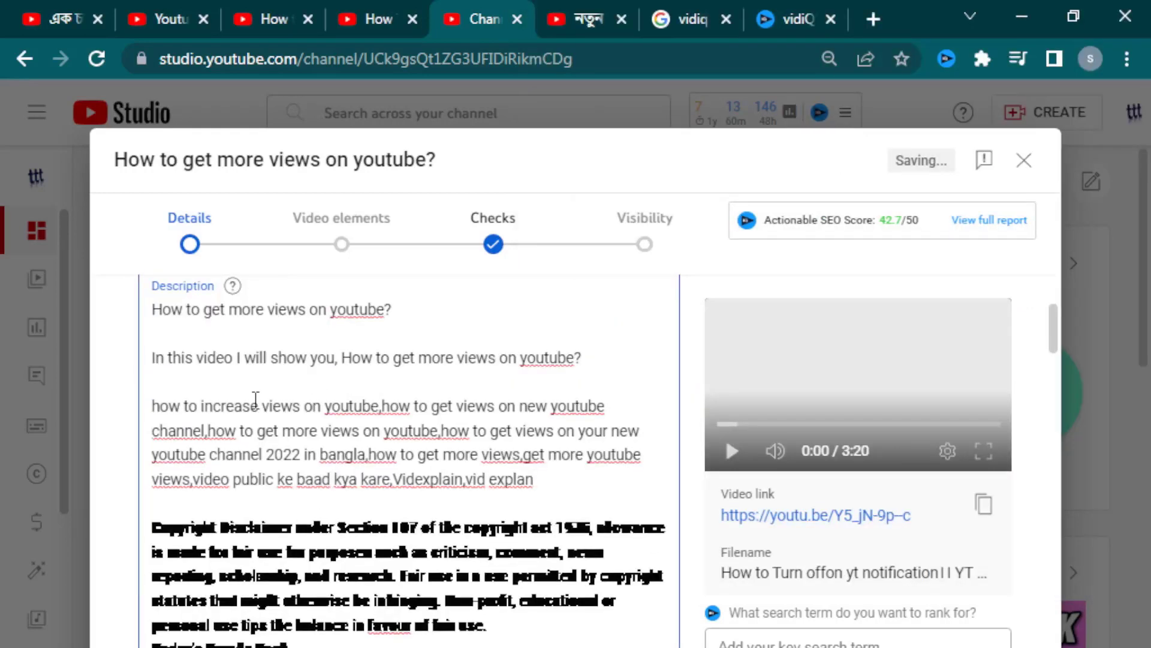
pyautogui.click(379, 408)
pyautogui.press('BackSpace')
pyautogui.press('Return')
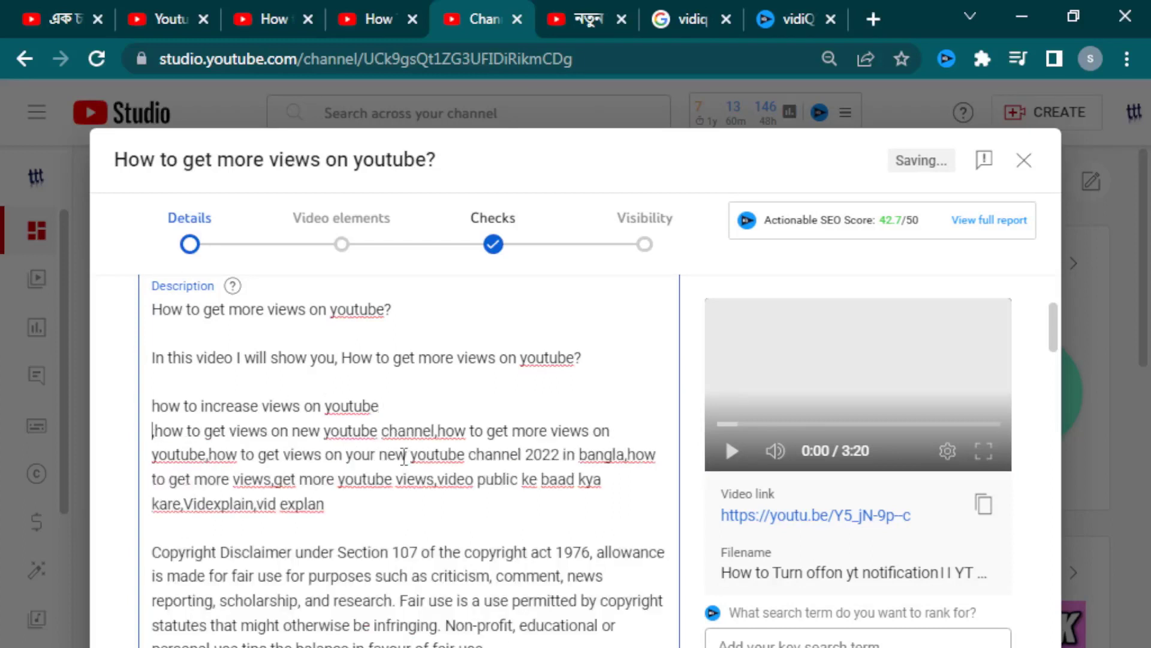
pyautogui.press('Delete')
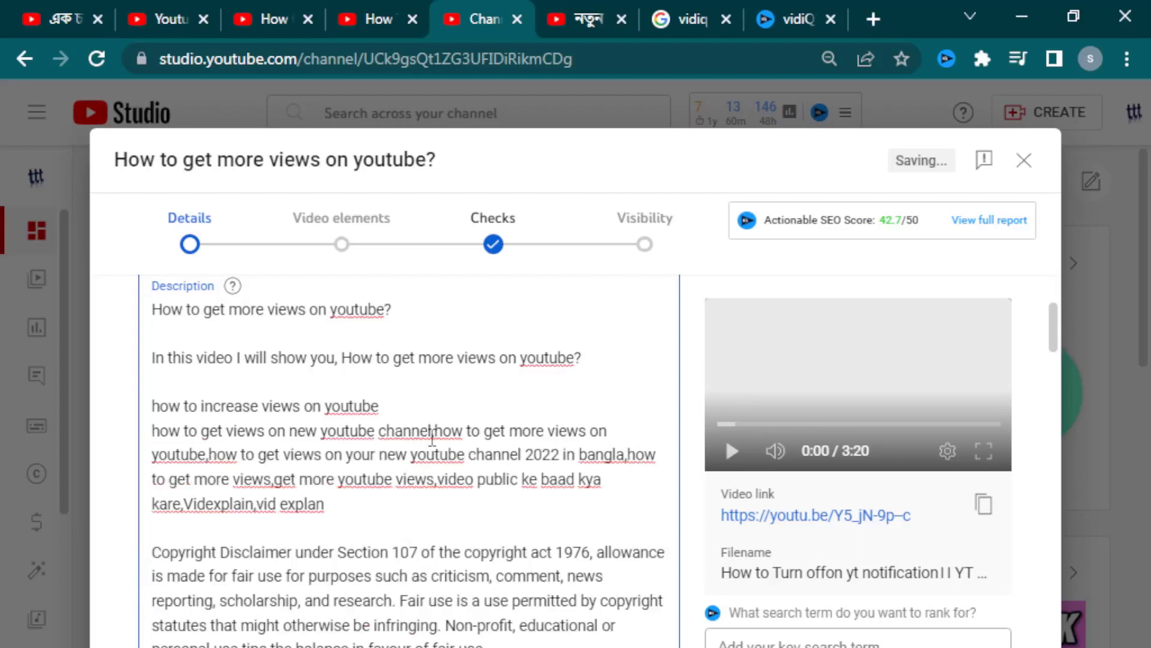
pyautogui.press('Return')
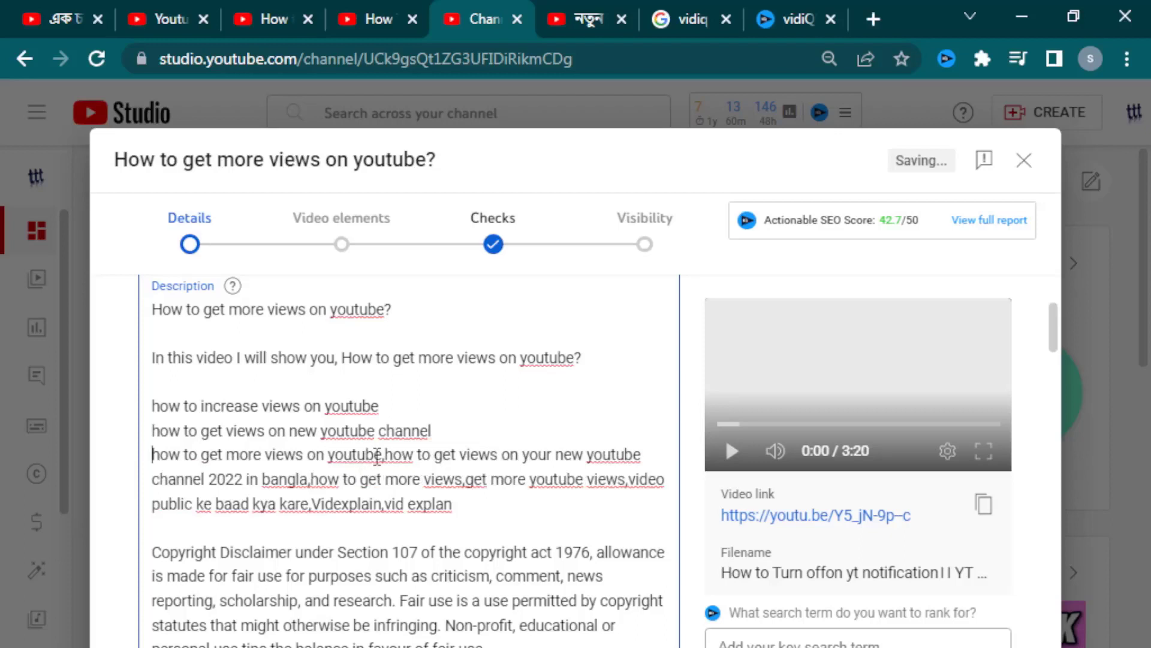
pyautogui.click(382, 455)
pyautogui.press('Return')
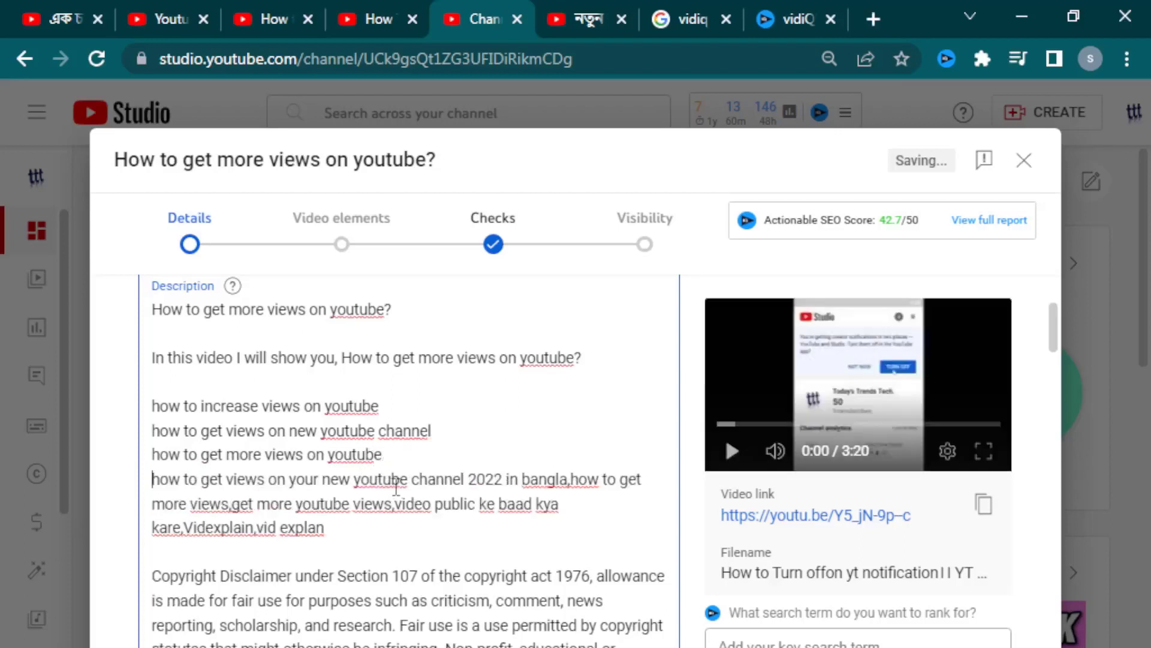
pyautogui.click(568, 483)
pyautogui.press('Return')
pyautogui.press('Delete')
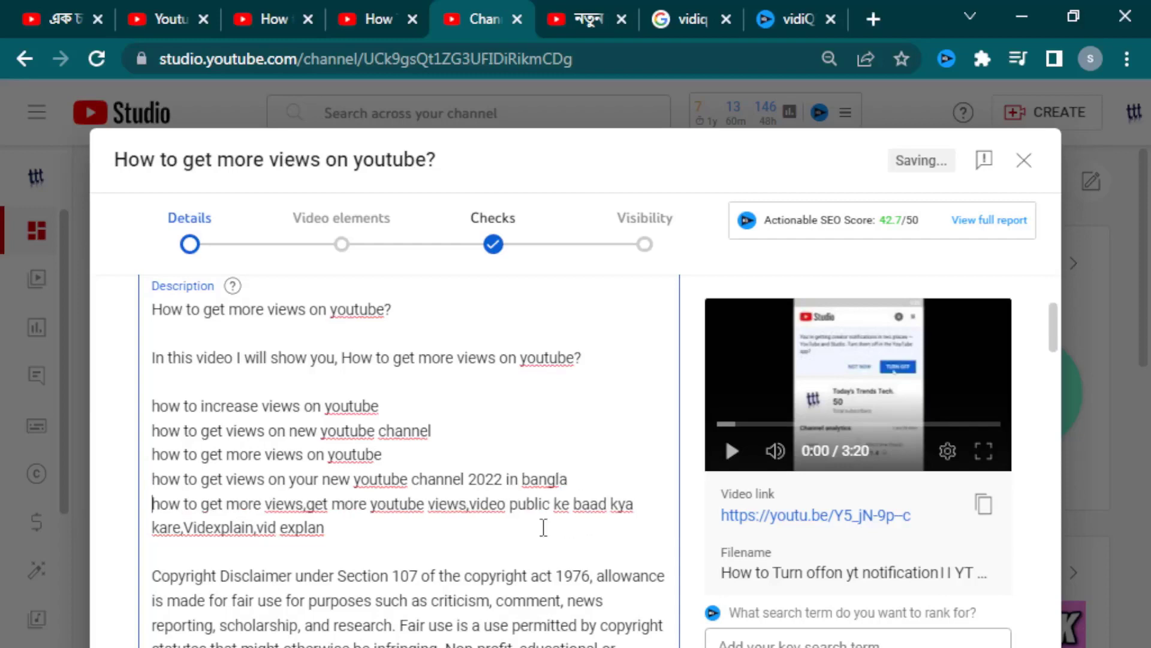
# Step: Delete all existing tags from the video's tag list
pyautogui.scroll(-5, 334, 510)
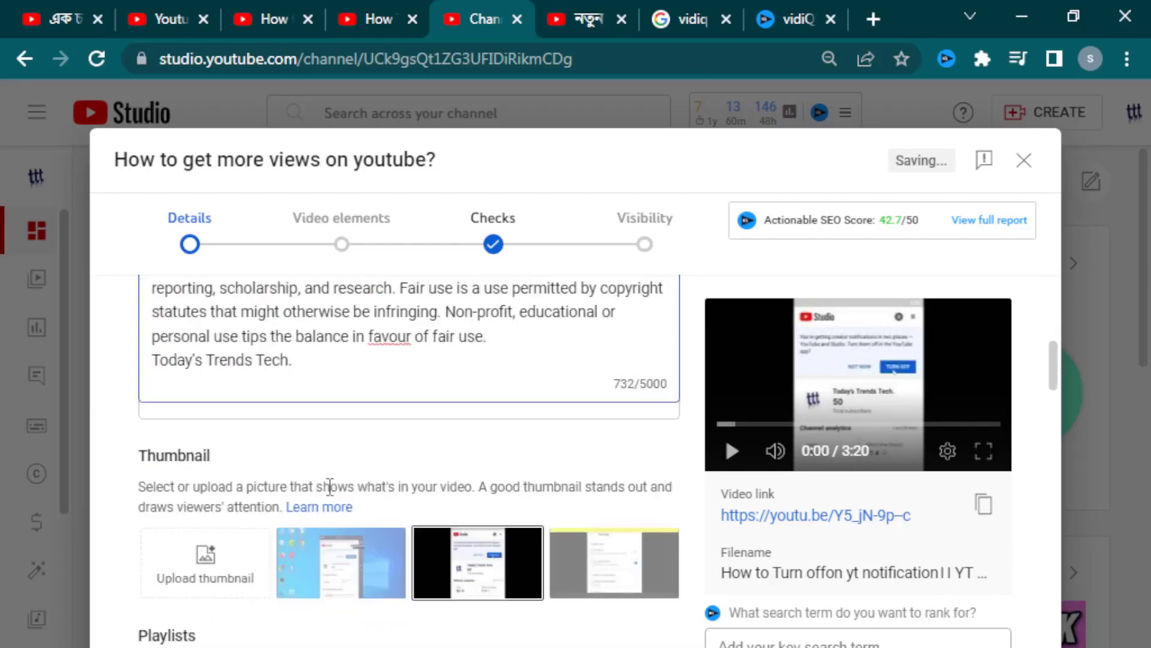
pyautogui.scroll(5, 329, 487)
pyautogui.scroll(-6, 327, 488)
pyautogui.scroll(3, 299, 393)
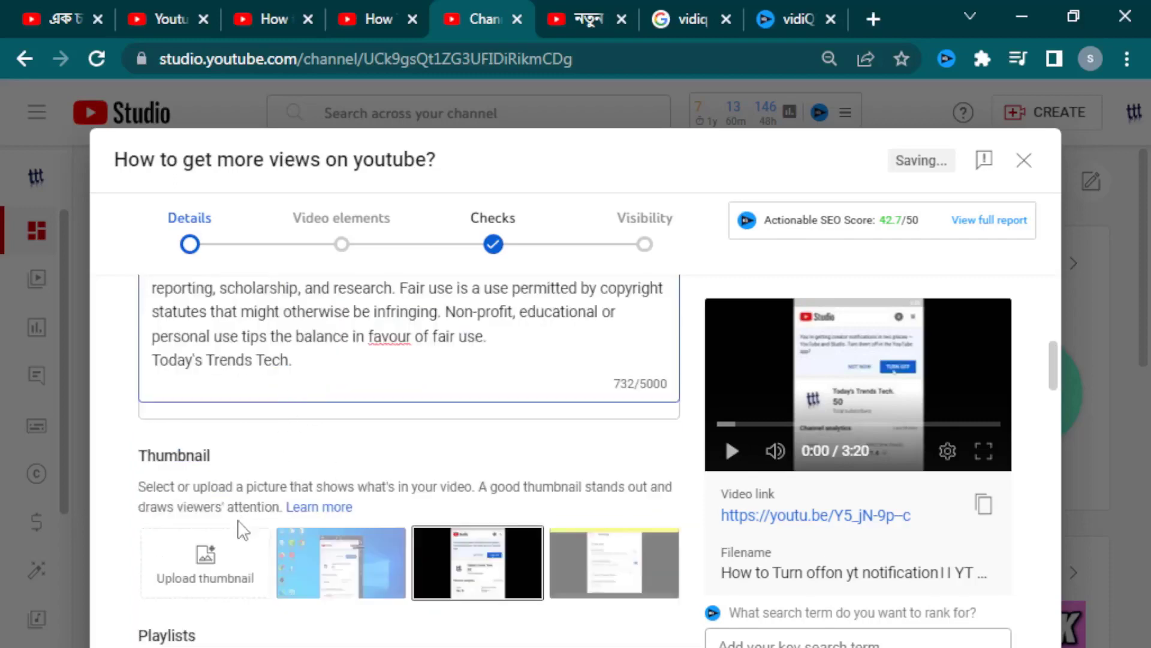
pyautogui.scroll(-3, 252, 552)
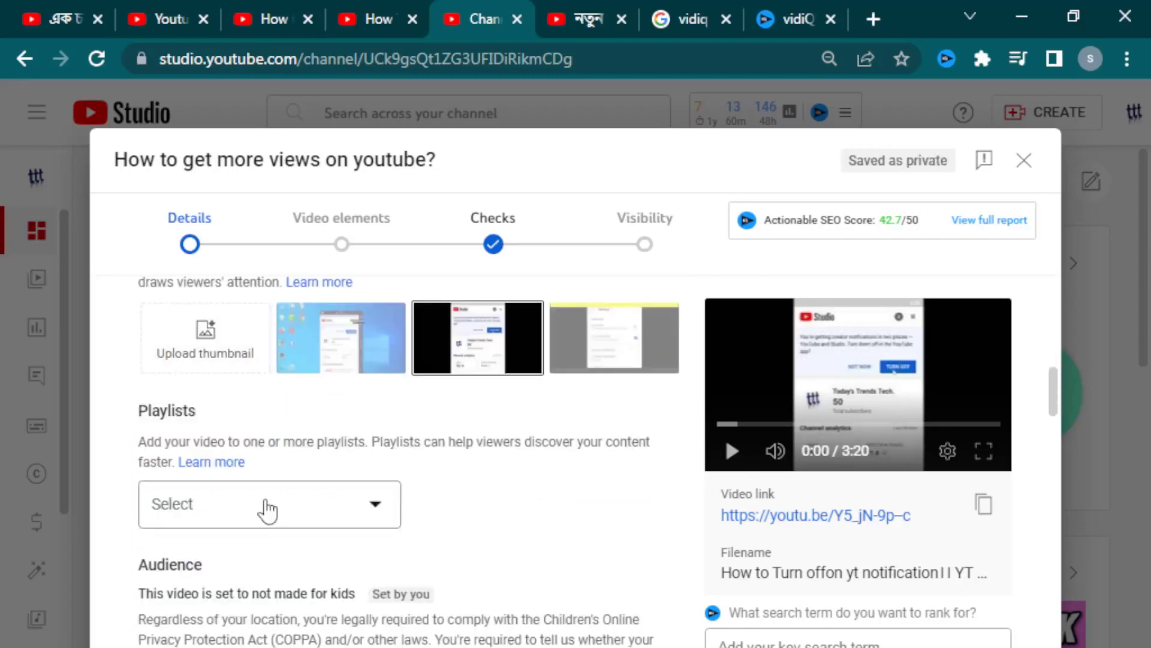
pyautogui.scroll(-5, 267, 509)
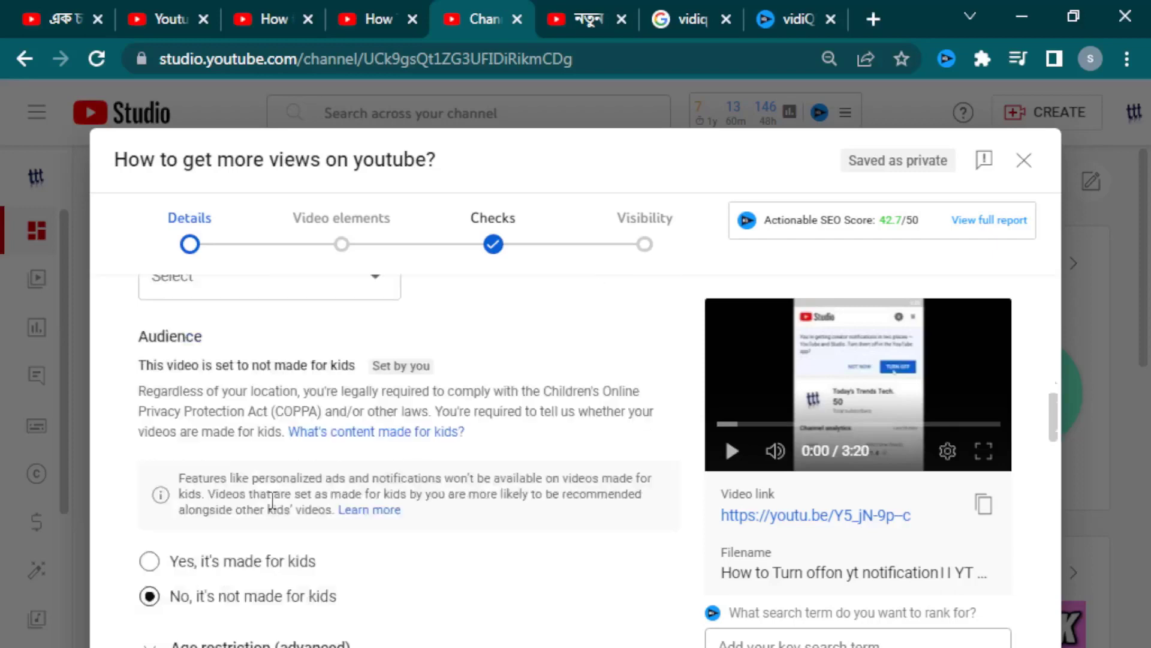
pyautogui.scroll(-9, 272, 510)
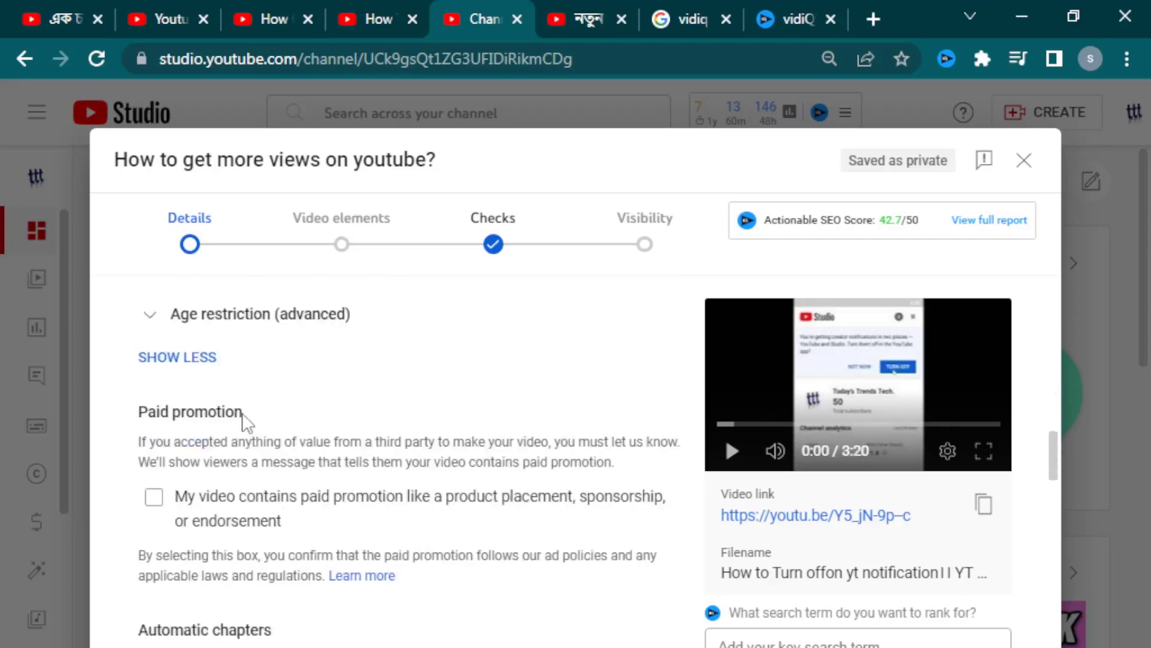
pyautogui.scroll(-3, 250, 454)
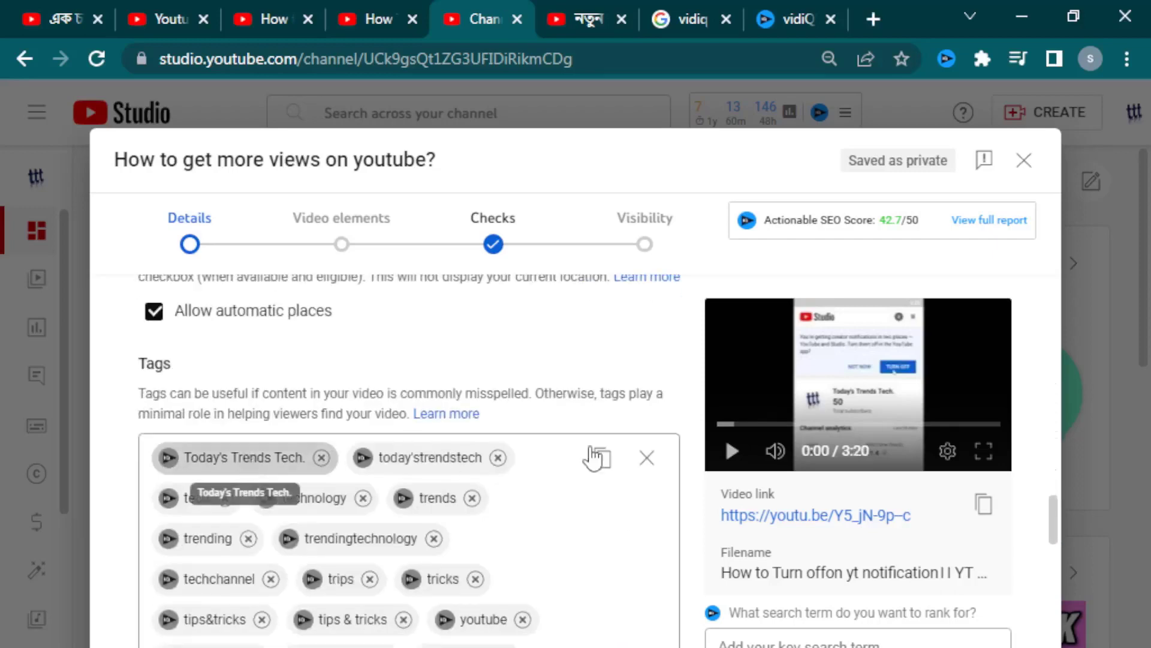
pyautogui.click(647, 459)
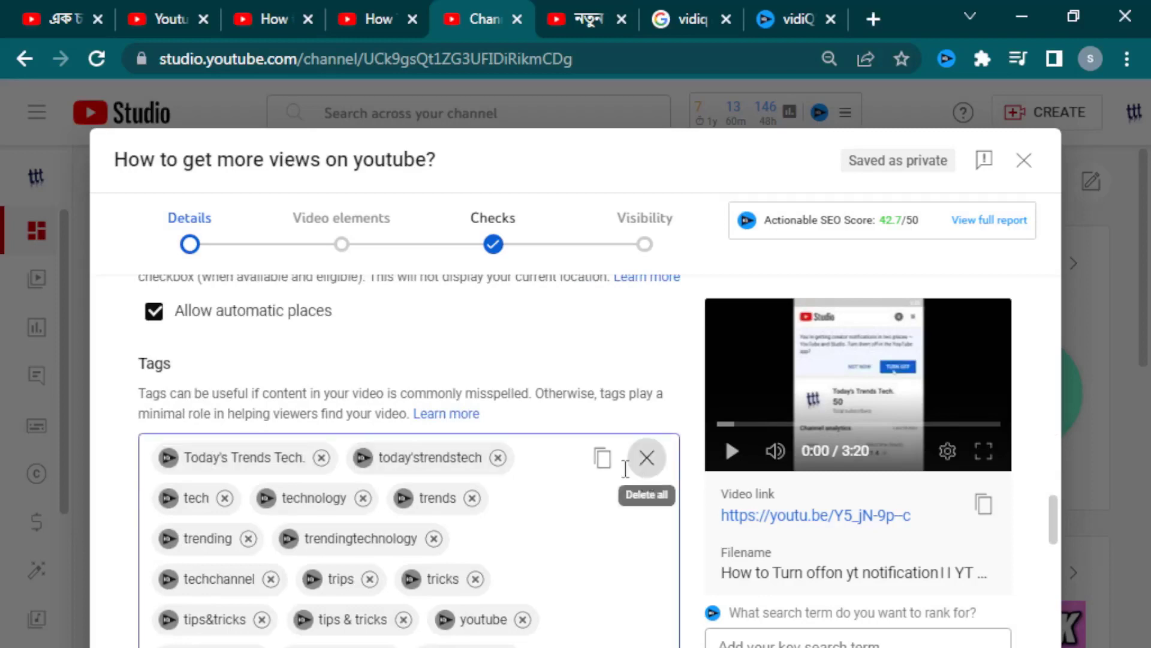
# Step: Add the first keyword list from Notepad, "how to increase views on youtube" through "vid explan", as the video's tags
pyautogui.hotkey('alt', 'Tab')
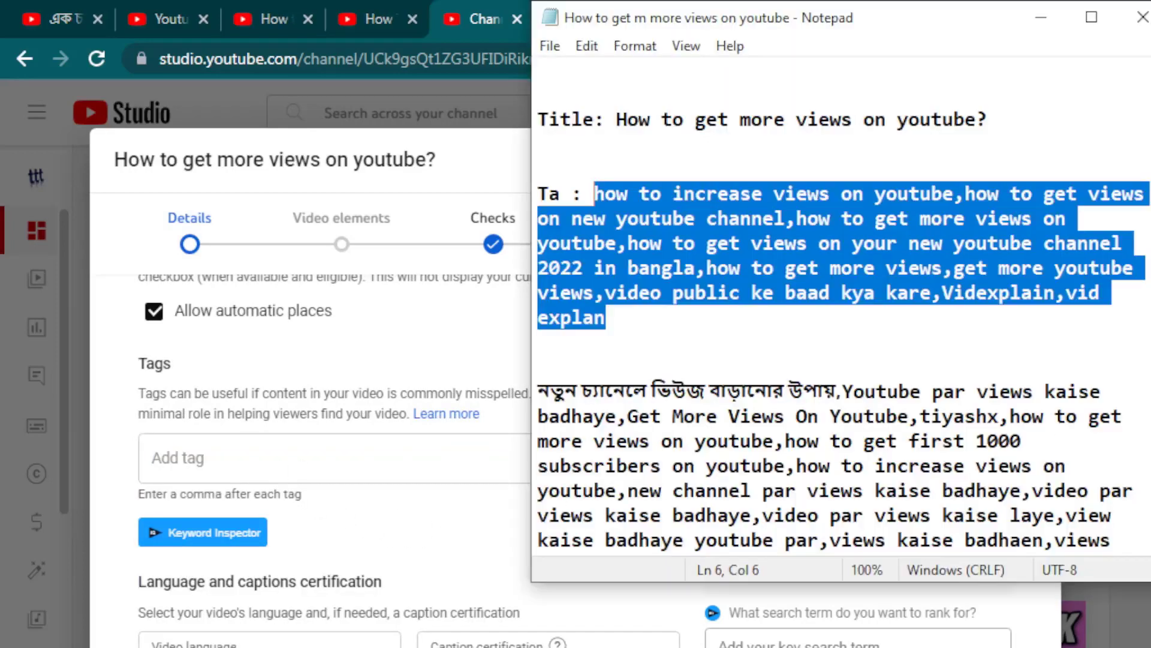
pyautogui.click(620, 336)
pyautogui.moveTo(615, 321); pyautogui.dragTo(595, 194)
pyautogui.click(349, 479)
pyautogui.hotkey('ctrl', 'v')
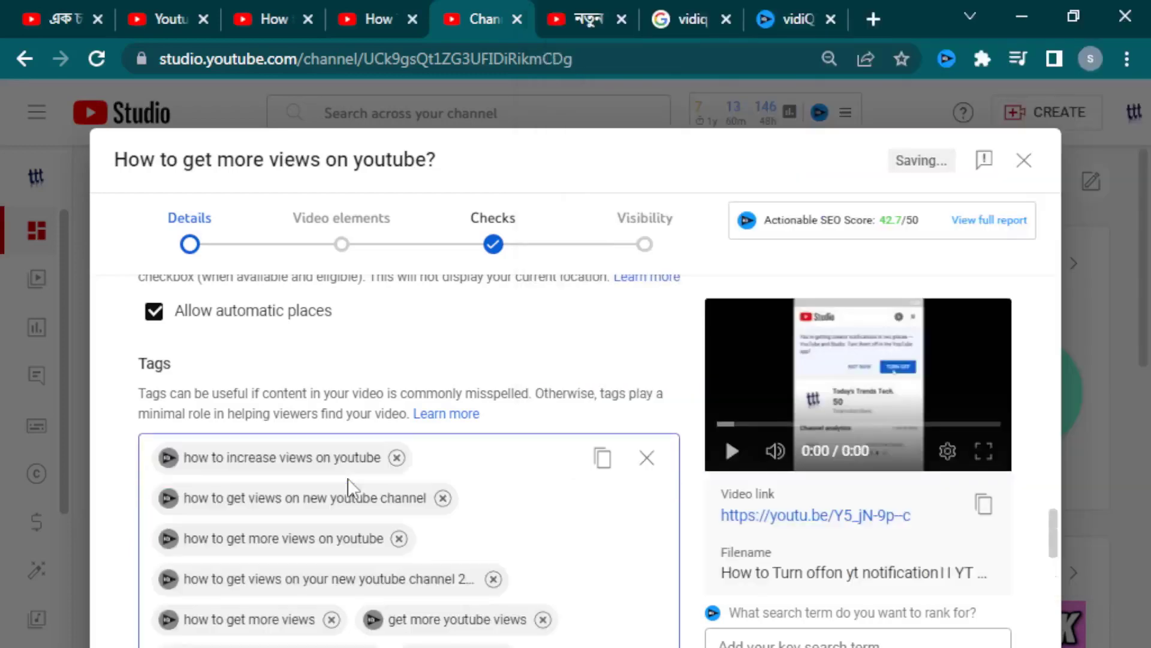
# Step: Check the remaining video details, go to the Video elements stage, and close the upload window
pyautogui.scroll(-5, 349, 487)
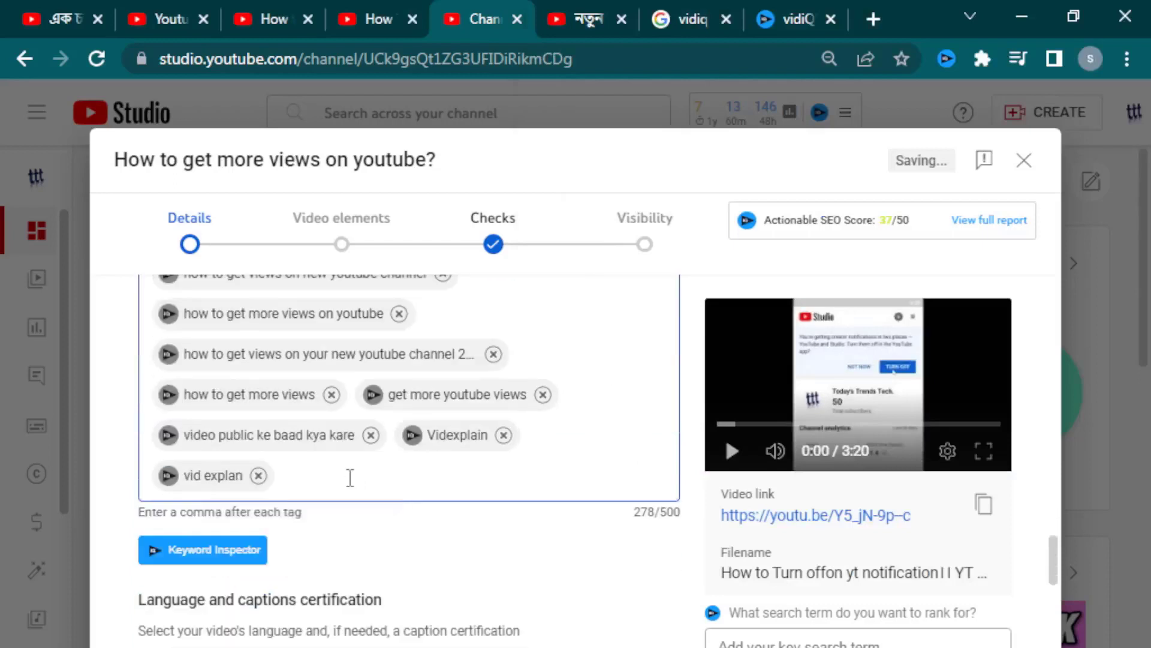
pyautogui.scroll(-8, 323, 508)
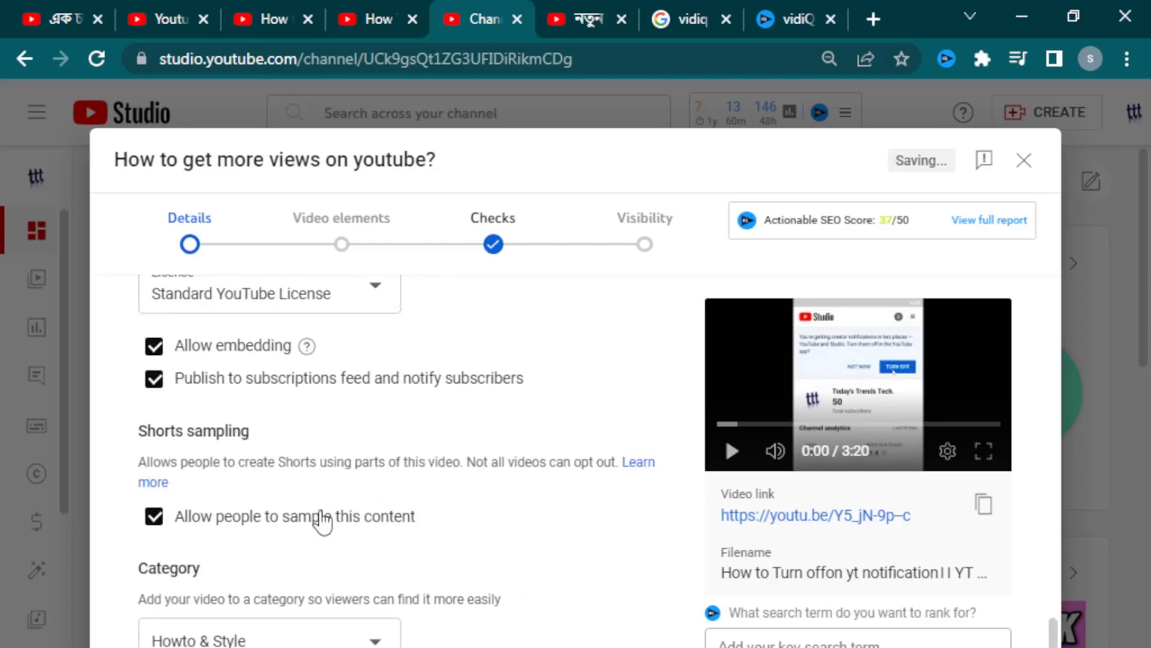
pyautogui.scroll(-5, 323, 522)
pyautogui.click(336, 247)
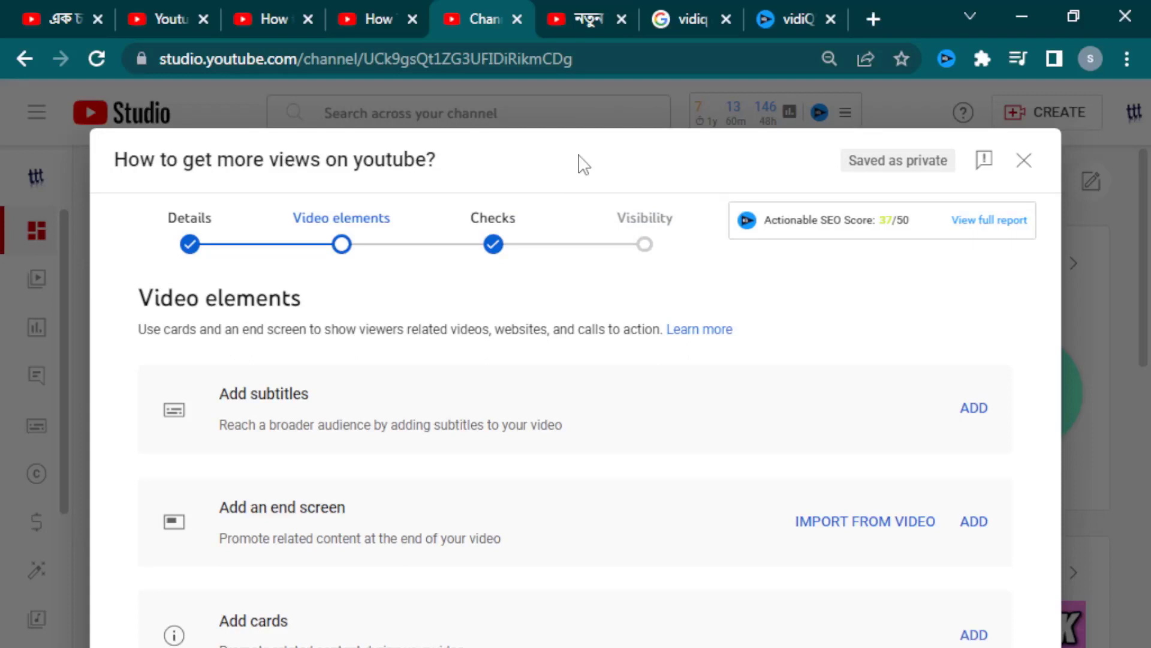
pyautogui.click(1022, 161)
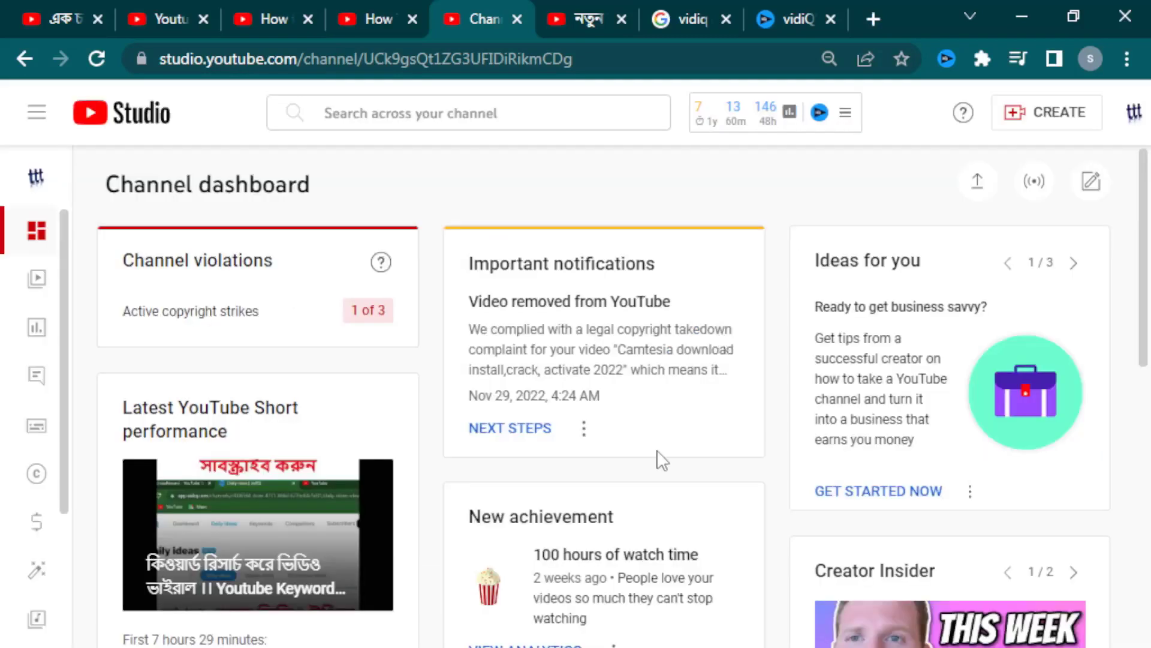